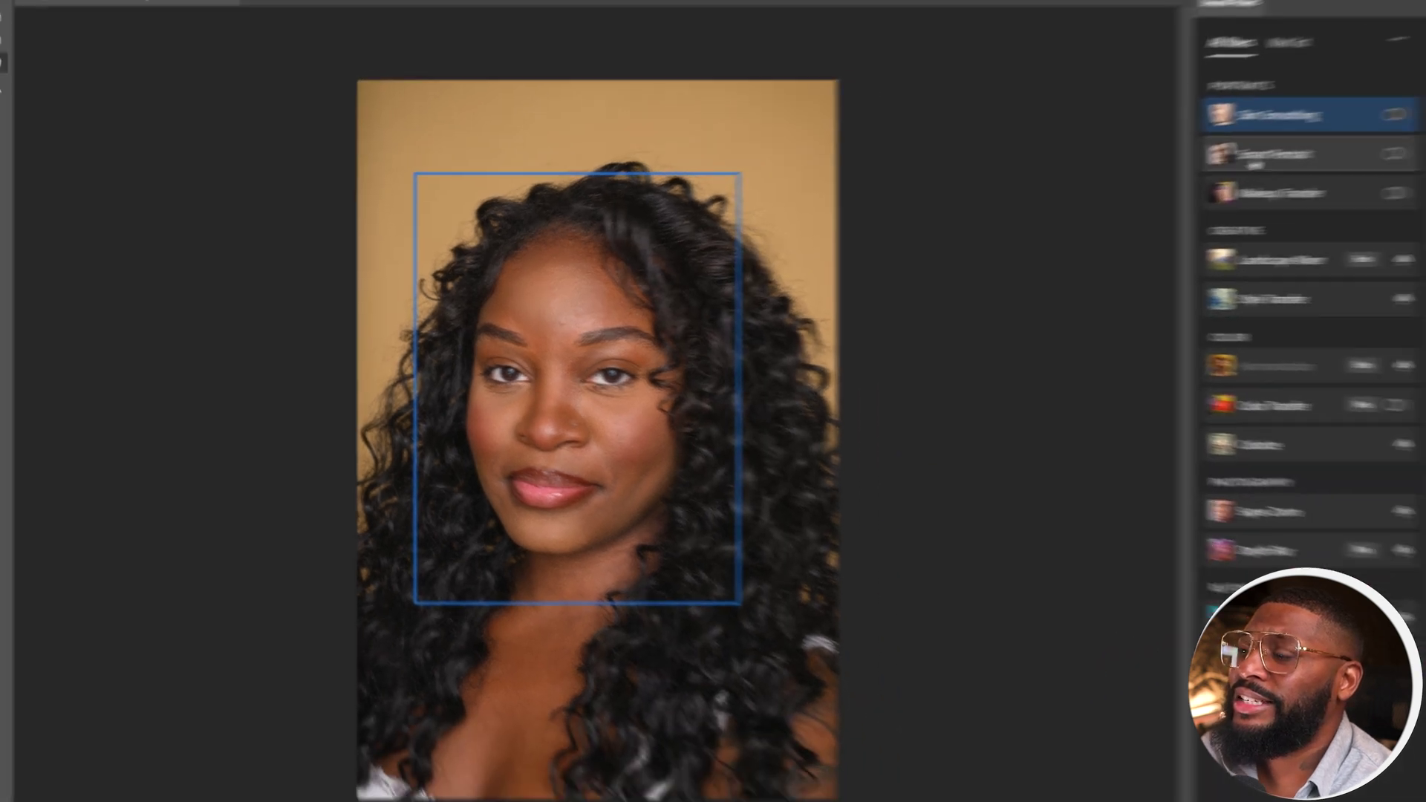
# - Look over the options of the Smart Portrait, Makeup Transfer and Landscape Mixer neural filters
pyautogui.click(1022, 182)
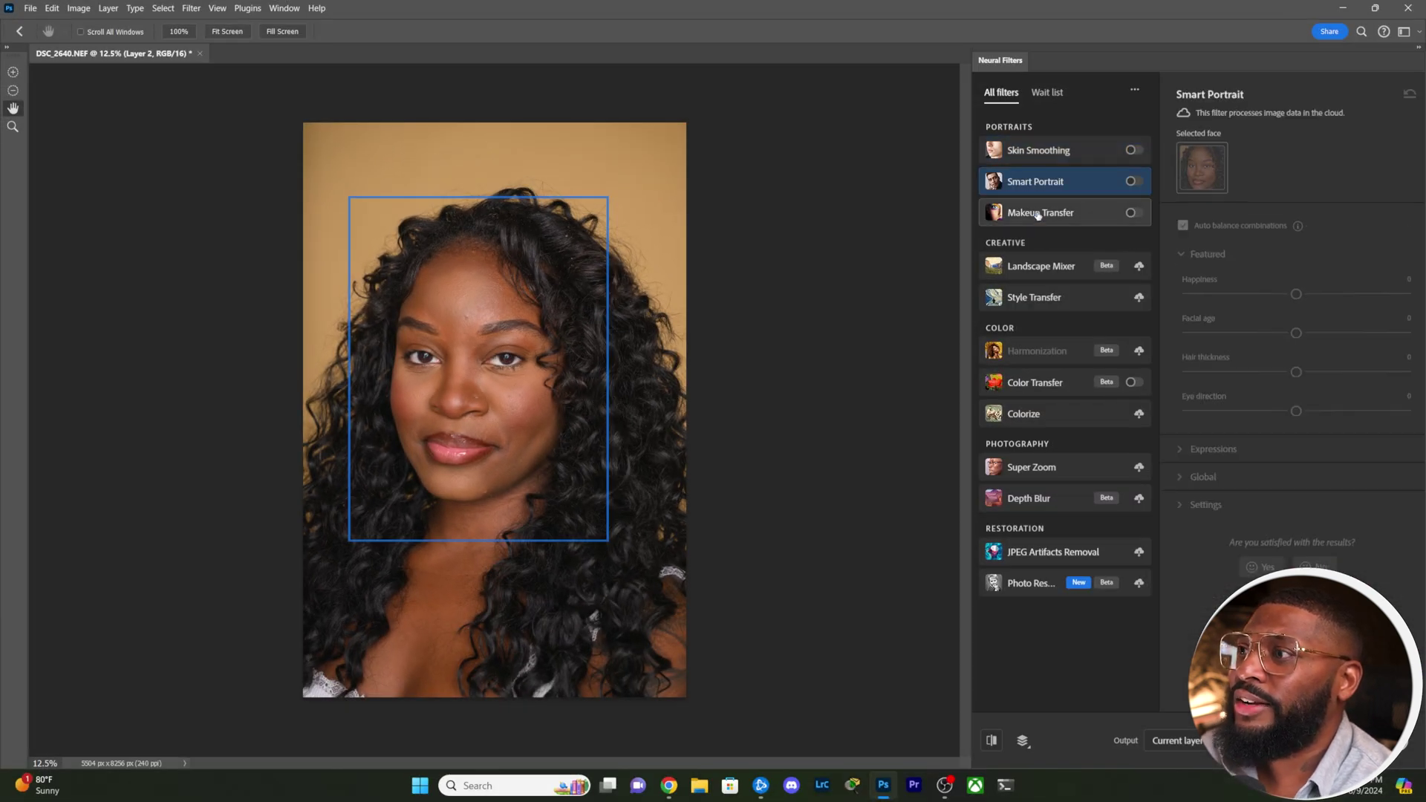
pyautogui.click(1039, 214)
pyautogui.click(1038, 269)
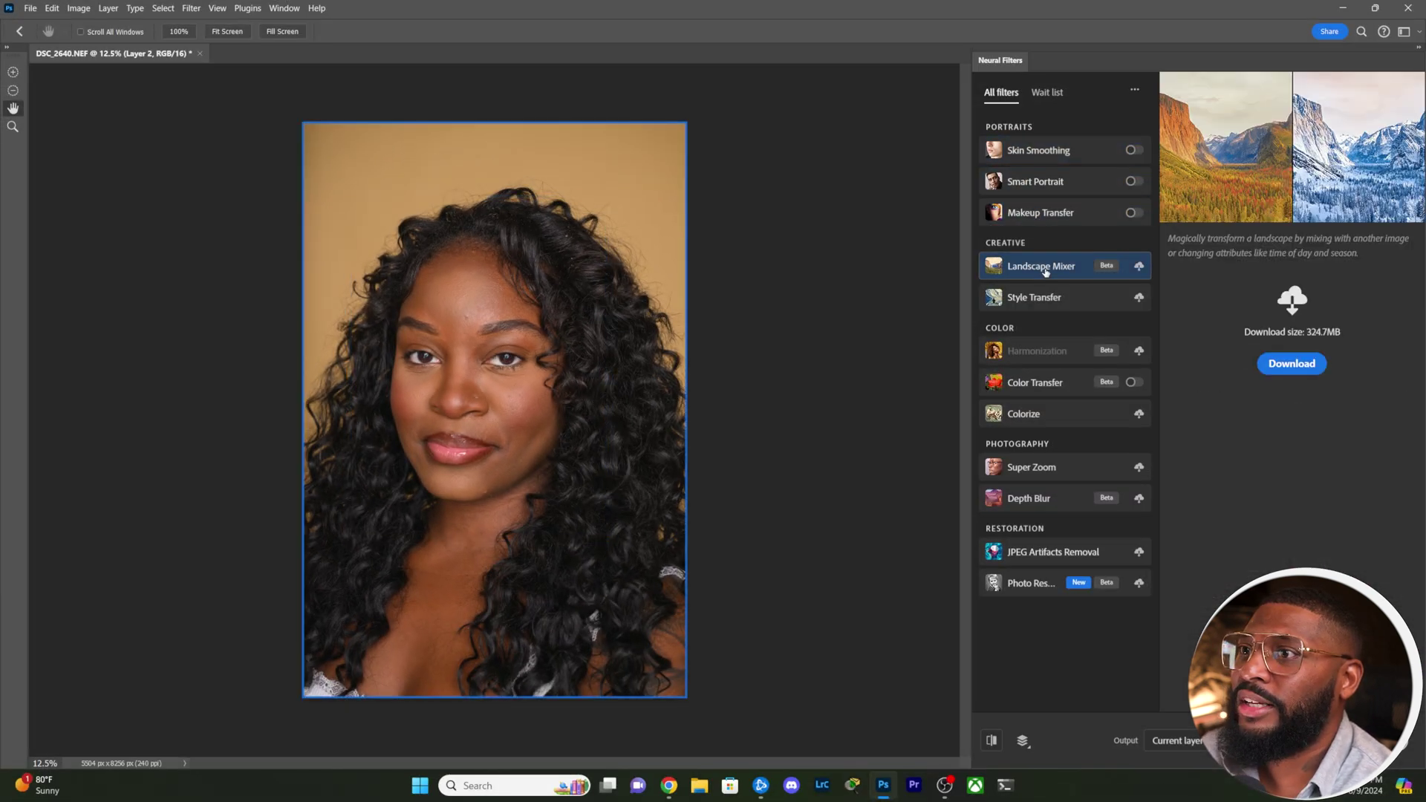
pyautogui.click(1033, 218)
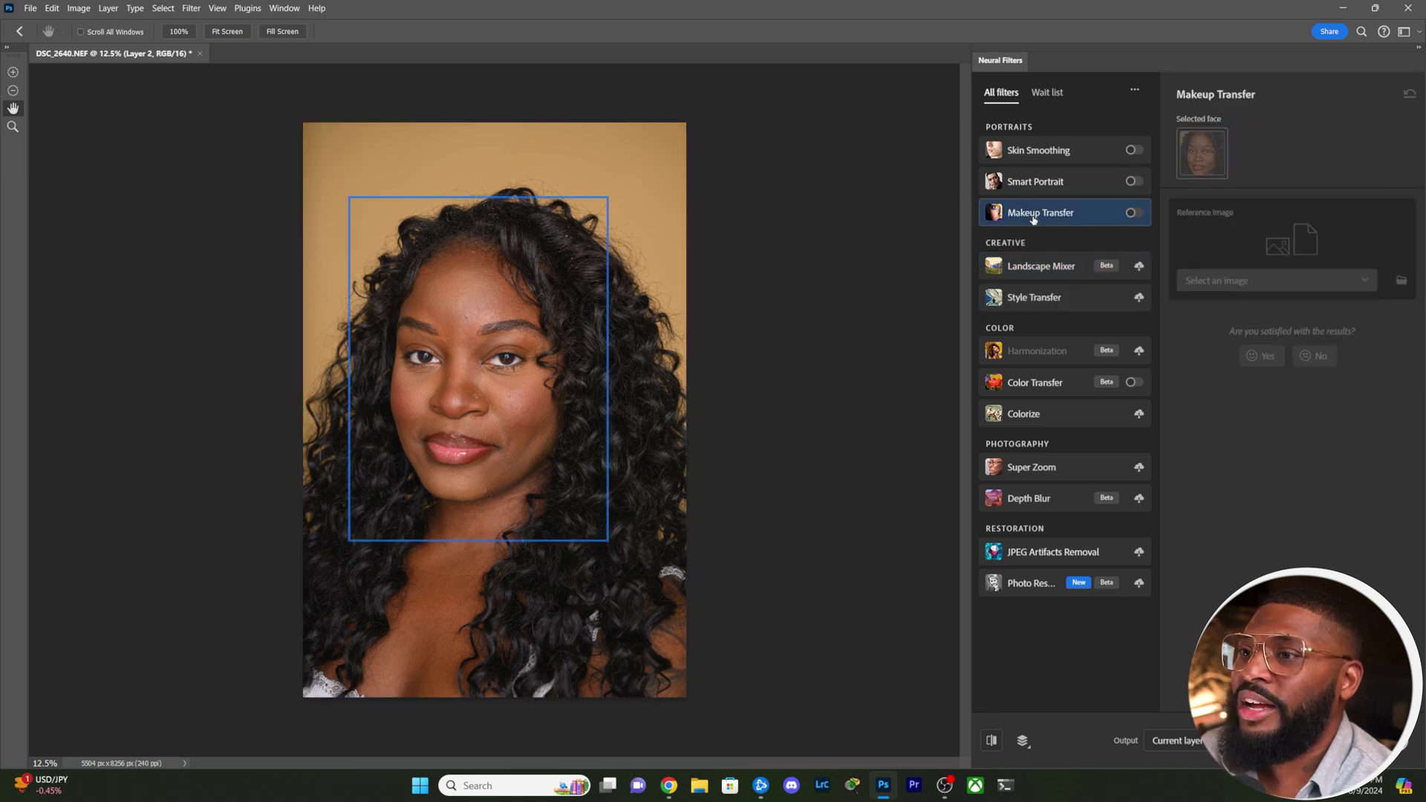
pyautogui.click(1035, 181)
# - Turn on the Skin Smoothing neural filter for the portrait
pyautogui.click(1039, 150)
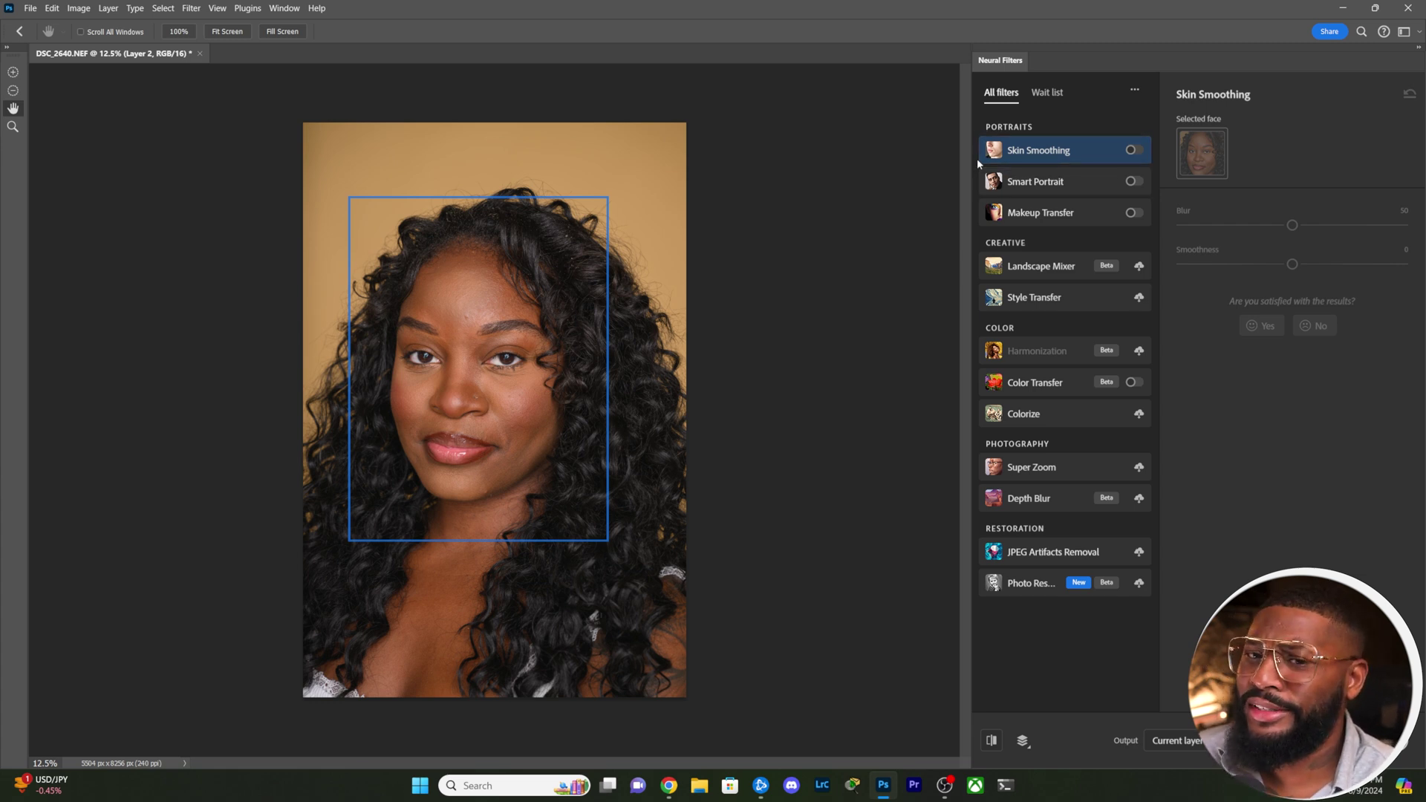
pyautogui.click(1131, 151)
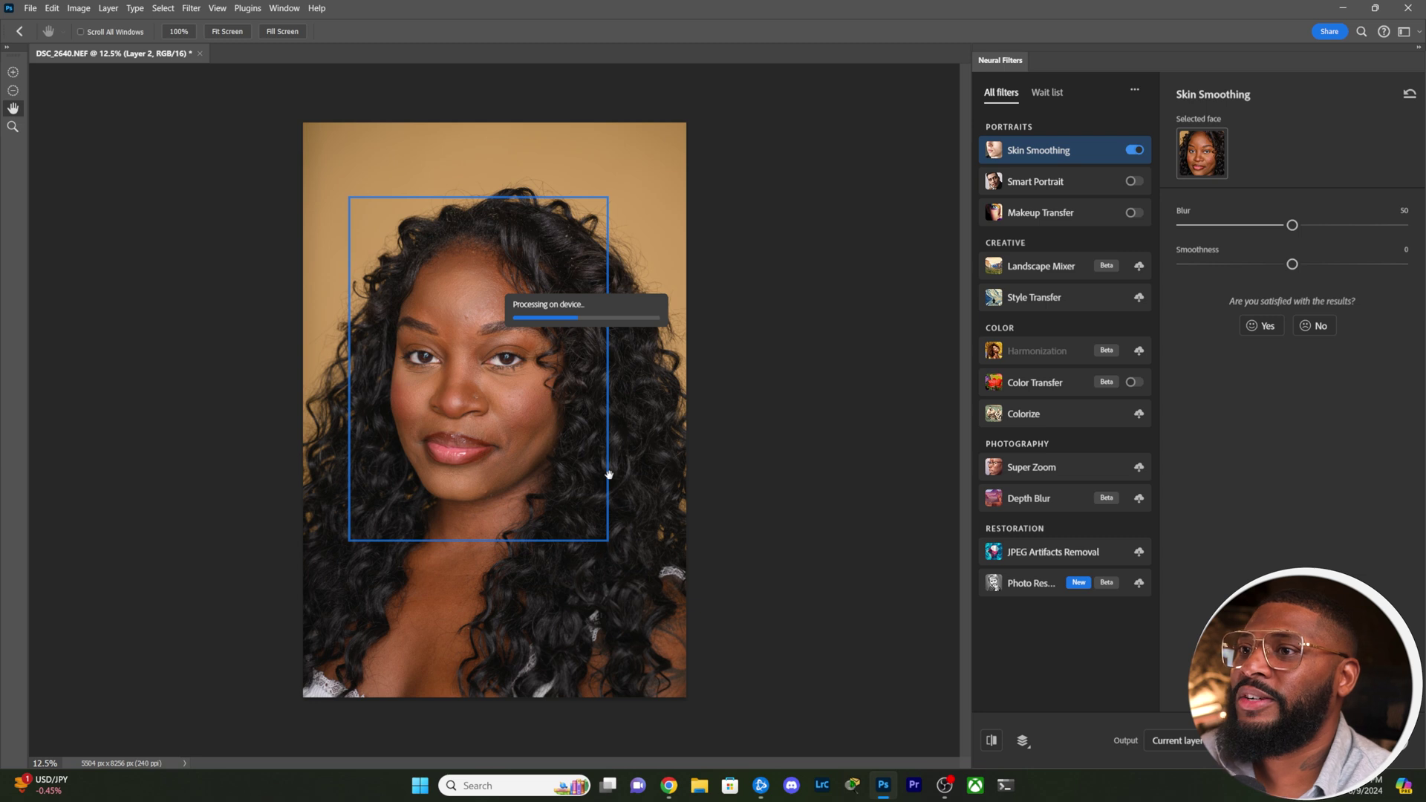
# - Examine the effect of the skin smoothing on the face, up close around the eyes and nose and at full-face size
pyautogui.scroll(5, 467, 420)
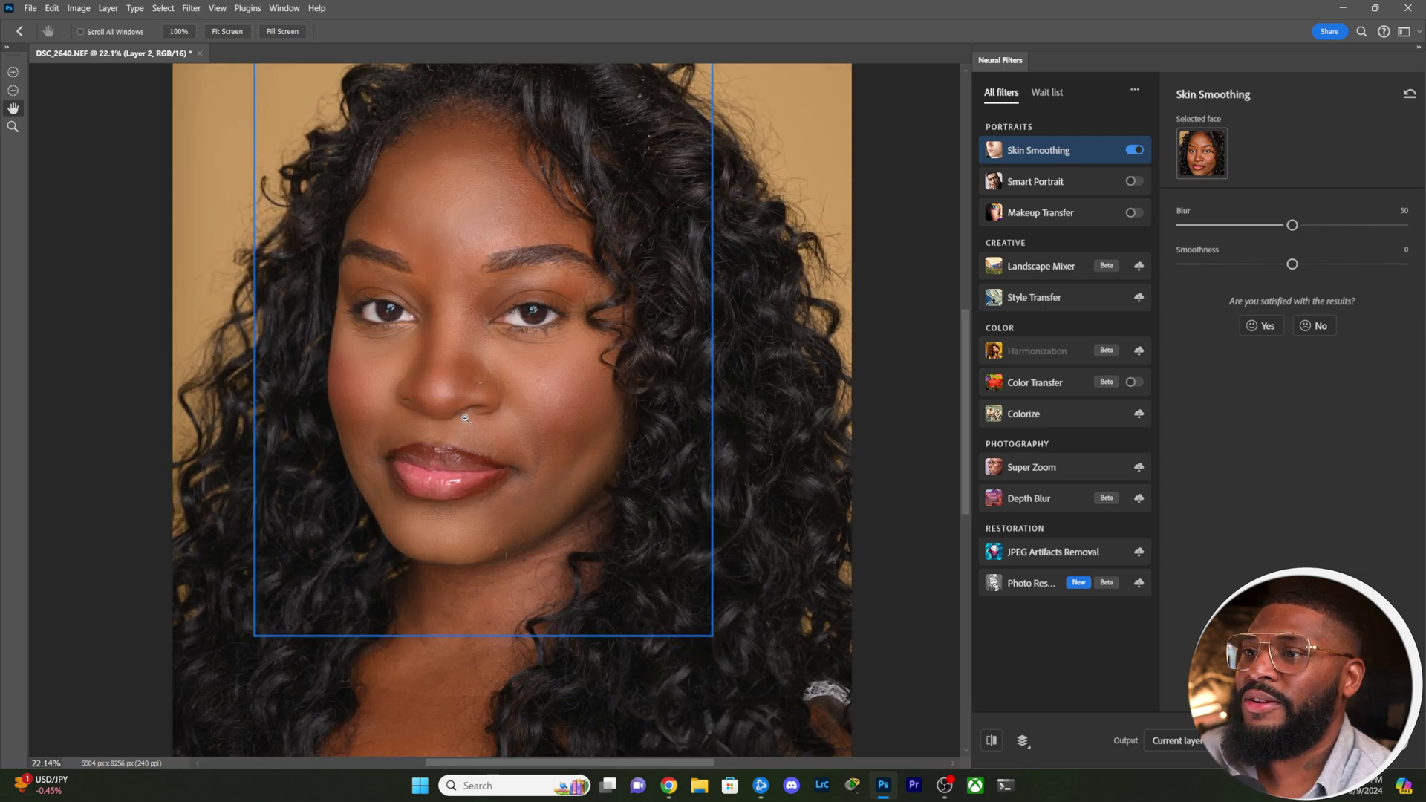
pyautogui.scroll(-2, 468, 420)
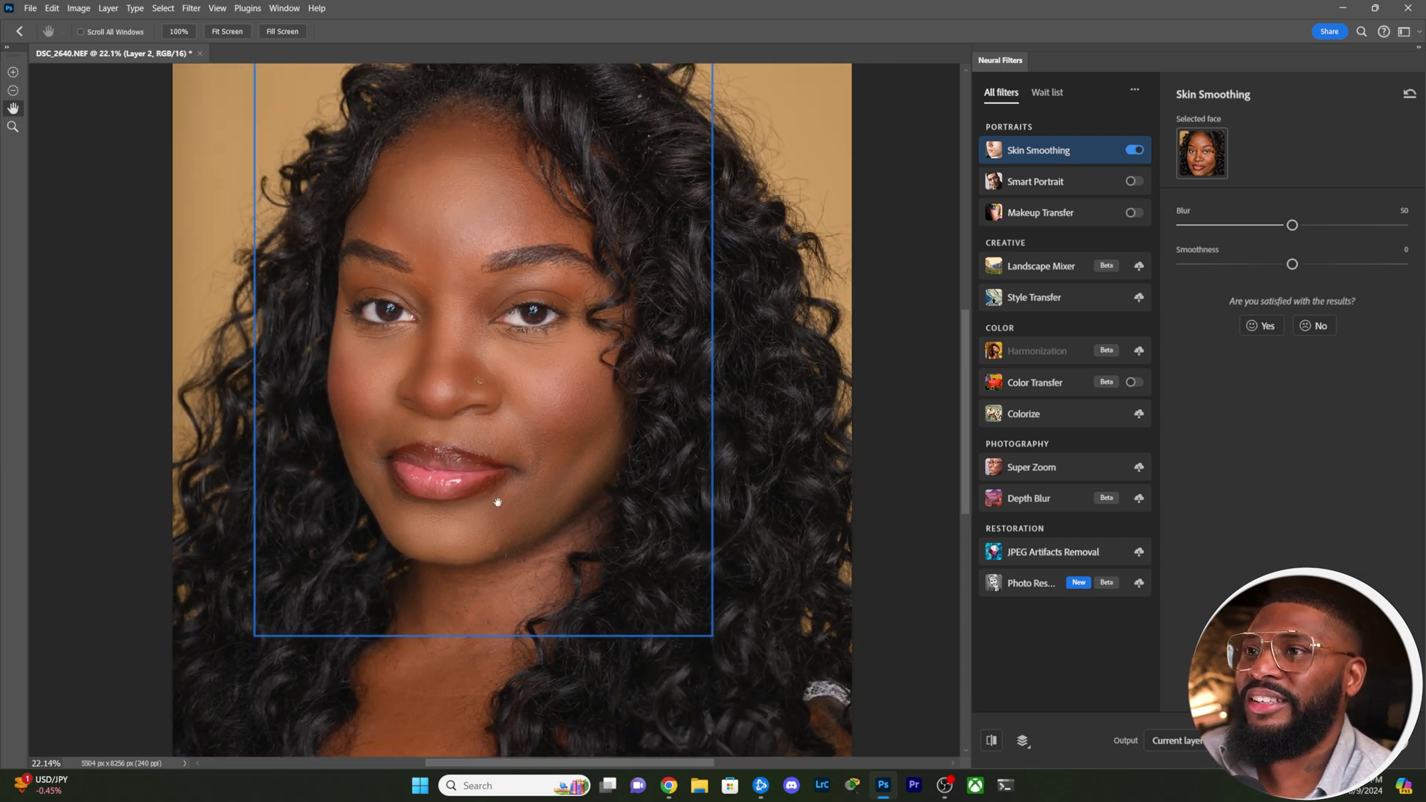
pyautogui.scroll(5, 496, 464)
pyautogui.scroll(-3, 496, 379)
pyautogui.scroll(2, 454, 386)
pyautogui.scroll(-1, 452, 388)
pyautogui.scroll(-2, 452, 389)
pyautogui.scroll(5, 457, 372)
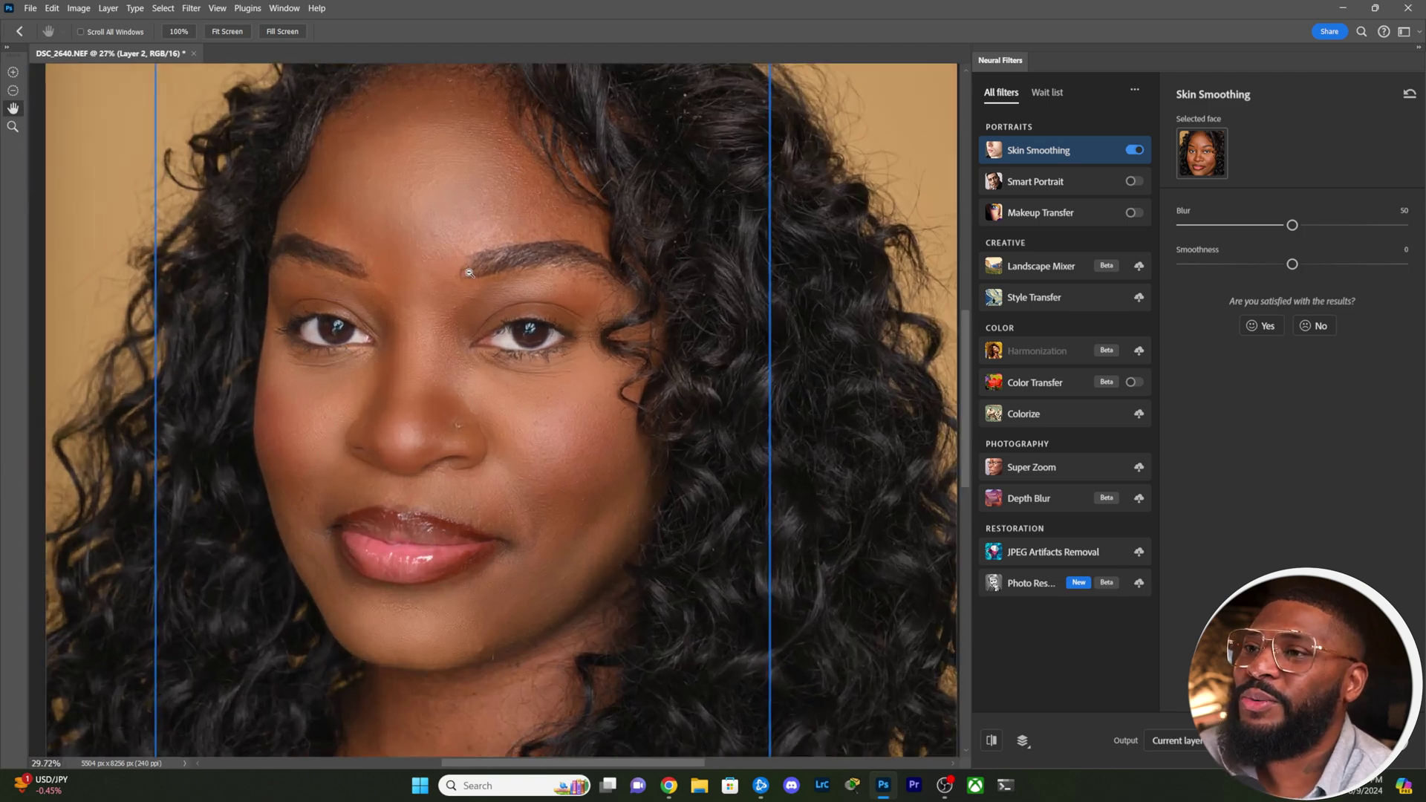
pyautogui.scroll(-5, 429, 449)
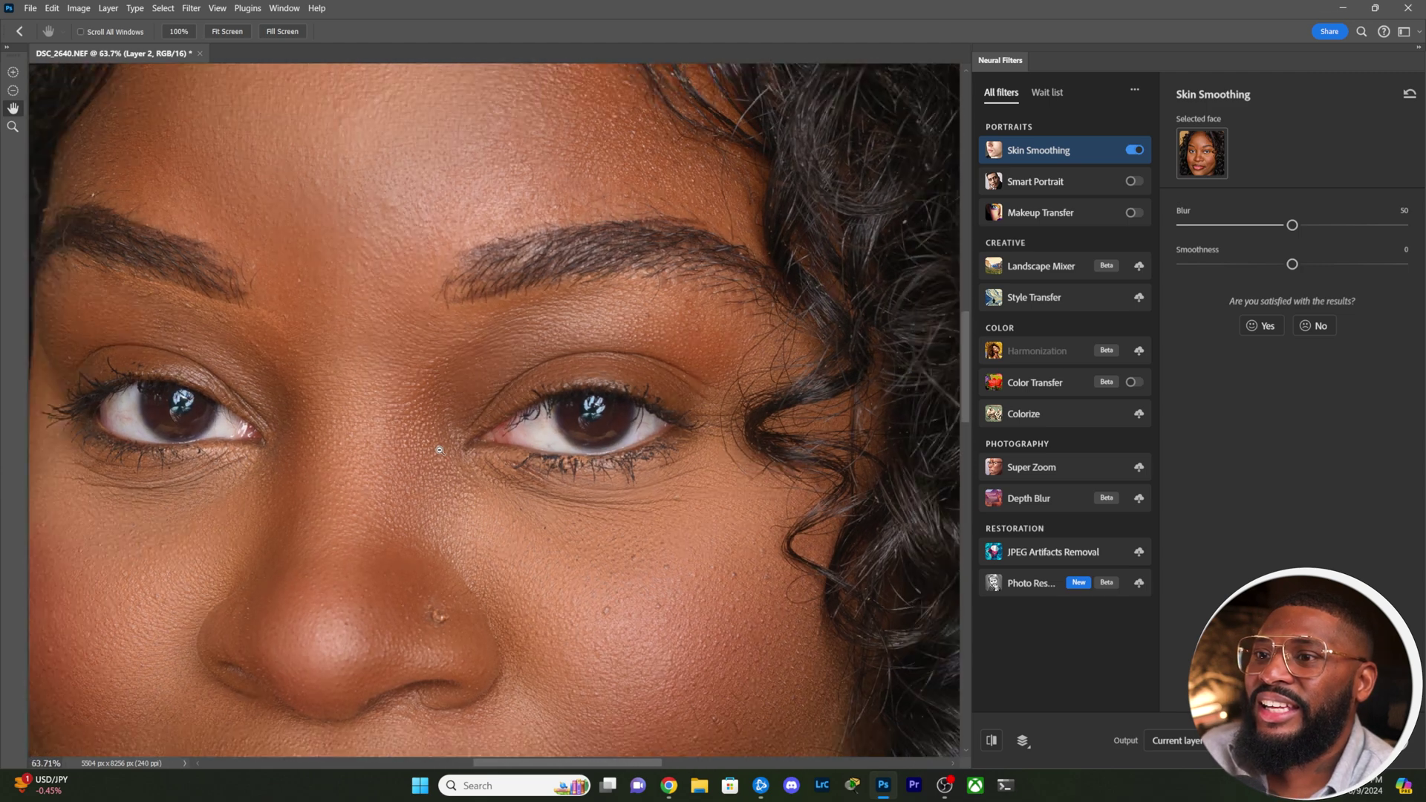
pyautogui.scroll(-2, 439, 450)
pyautogui.scroll(2, 446, 468)
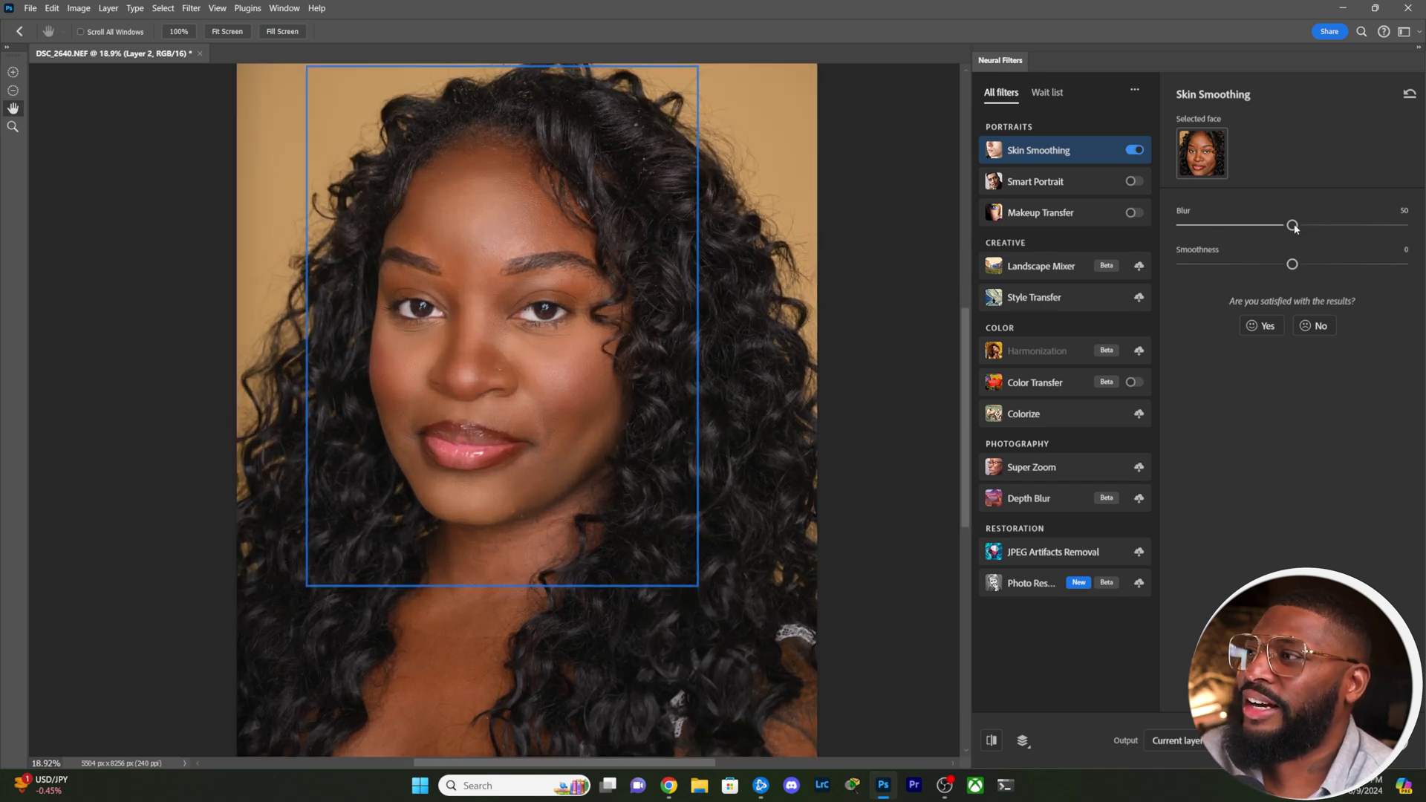
# - Set the Skin Smoothing filter's Blur to 0 and its Smoothness to -50
pyautogui.moveTo(1293, 226); pyautogui.dragTo(1117, 232)
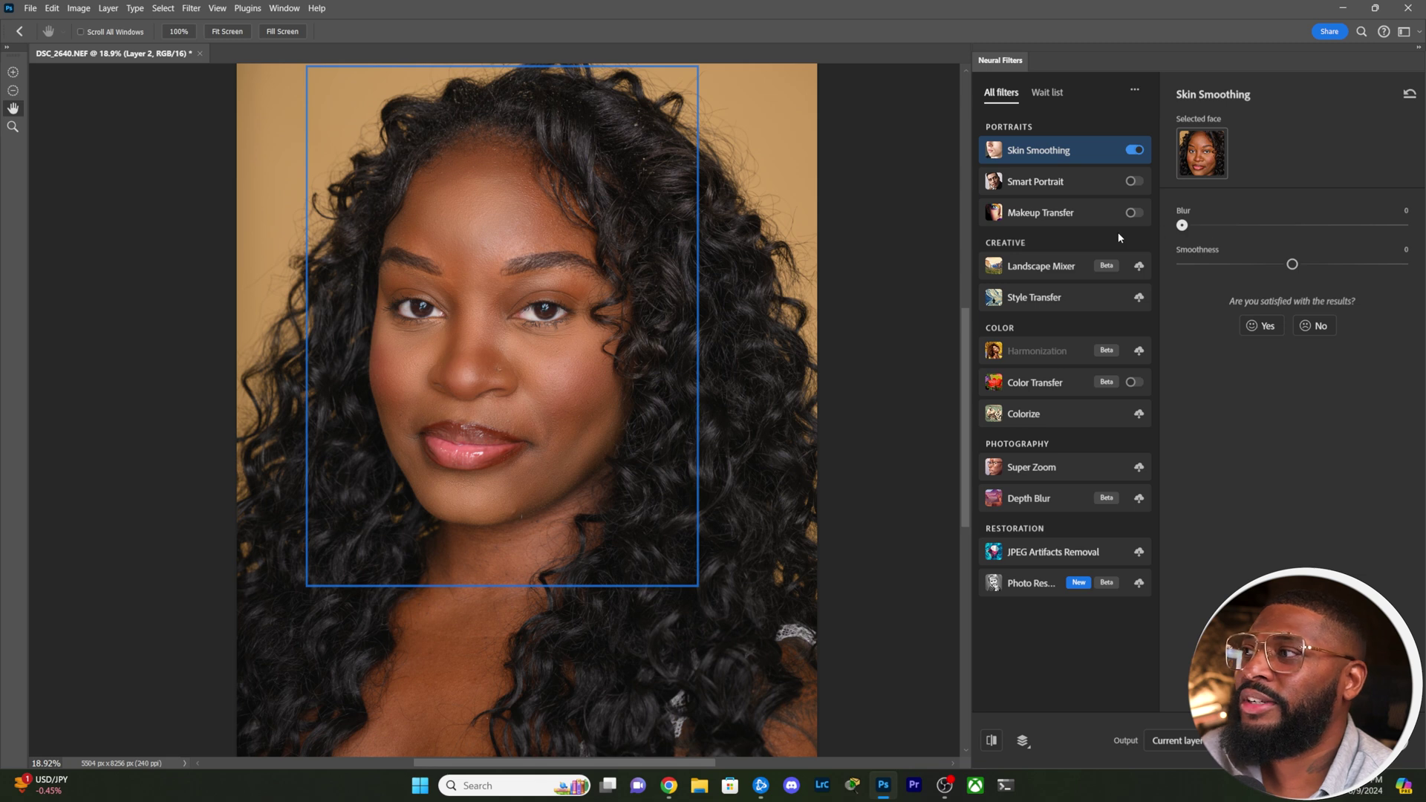
pyautogui.scroll(2, 560, 354)
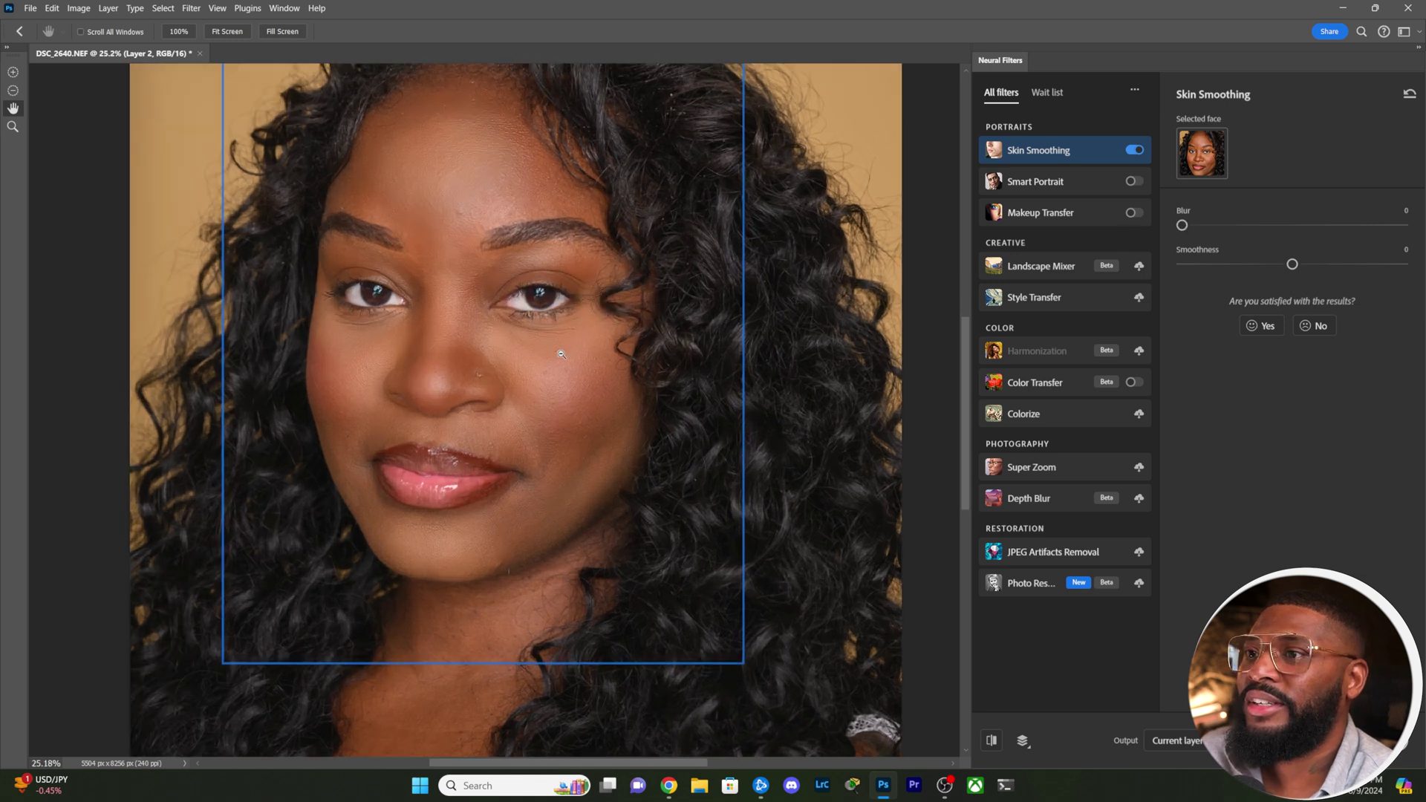
pyautogui.scroll(-2, 560, 354)
pyautogui.scroll(1, 560, 355)
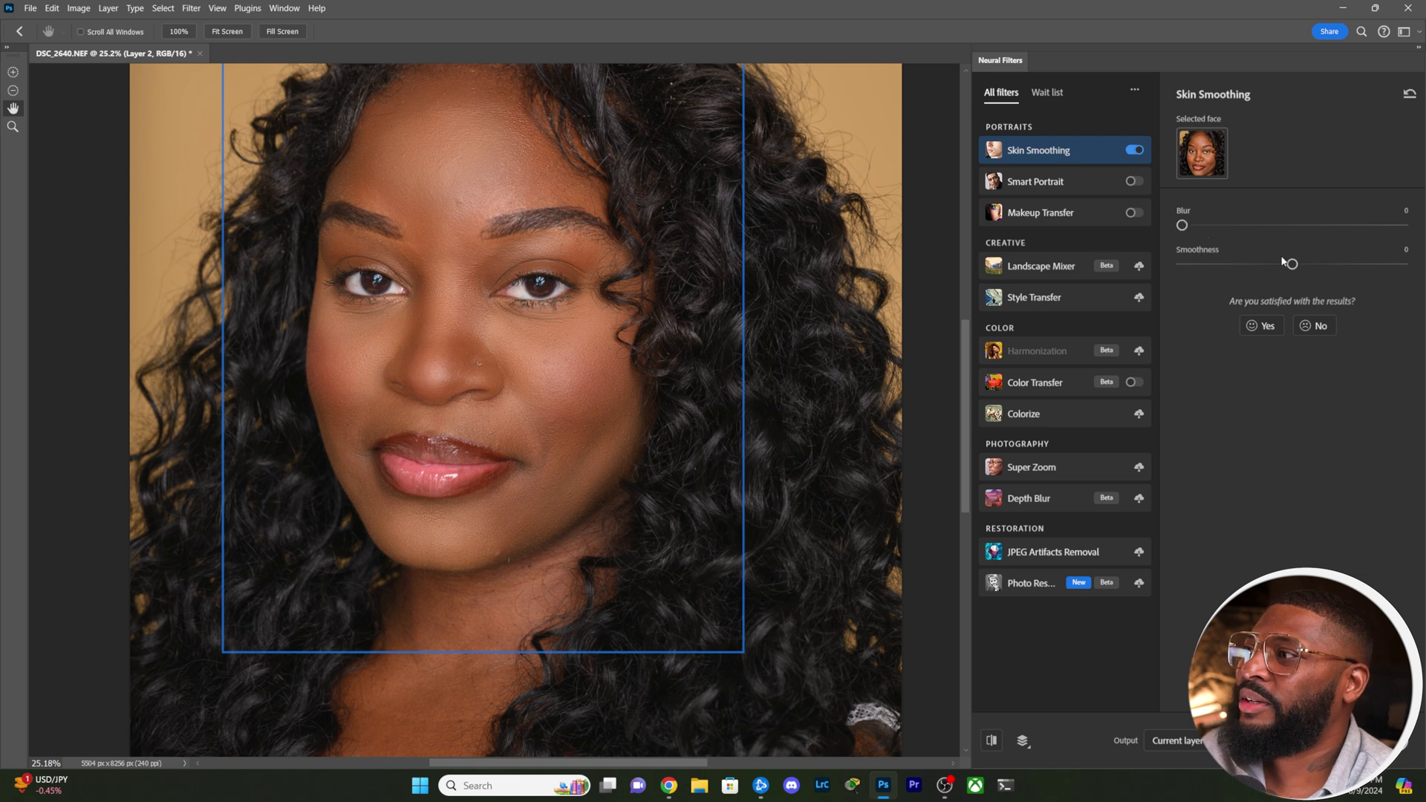
pyautogui.moveTo(1293, 265); pyautogui.dragTo(1144, 267)
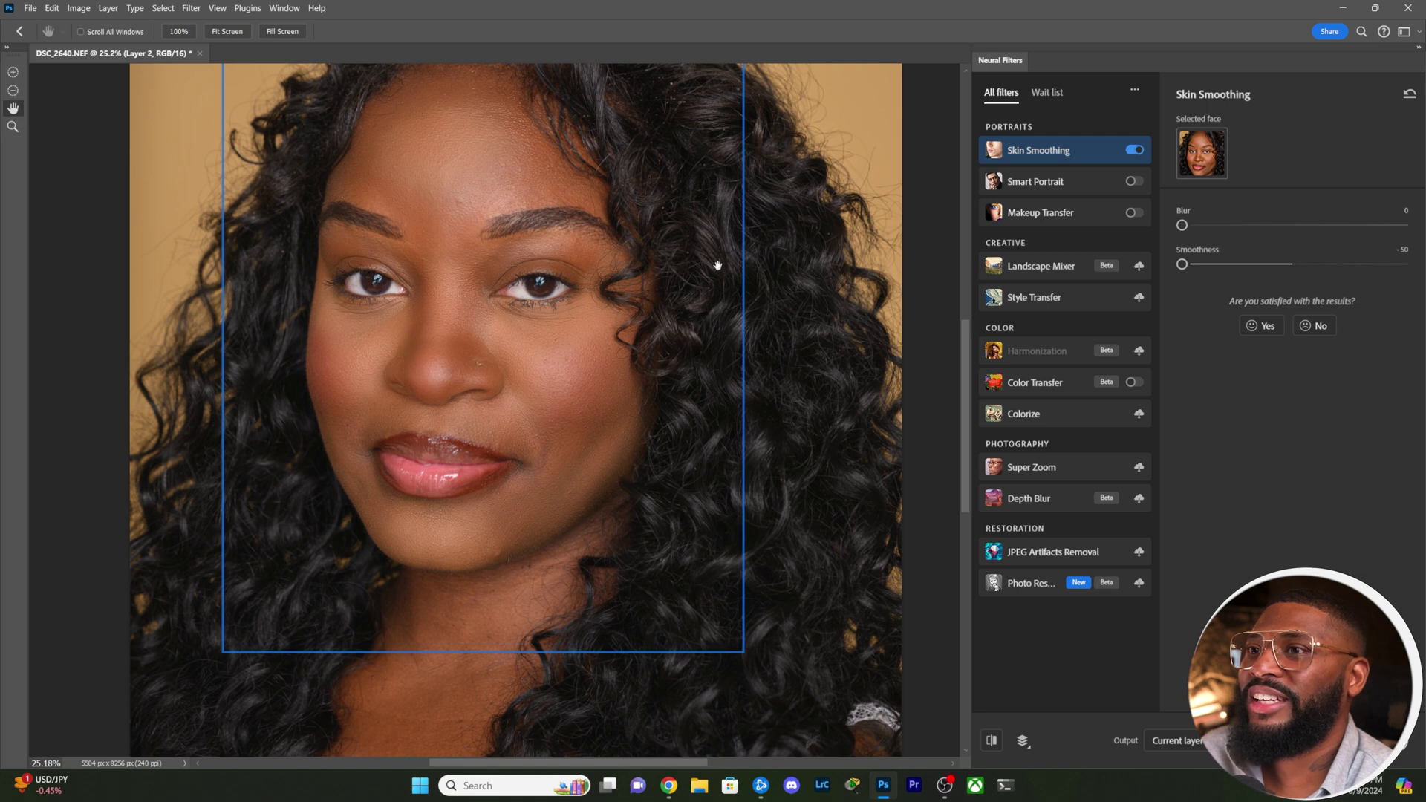
# - Compare the face before and after skin smoothing by repeatedly switching between the original and the filtered preview
pyautogui.scroll(-1, 623, 294)
pyautogui.scroll(1, 522, 228)
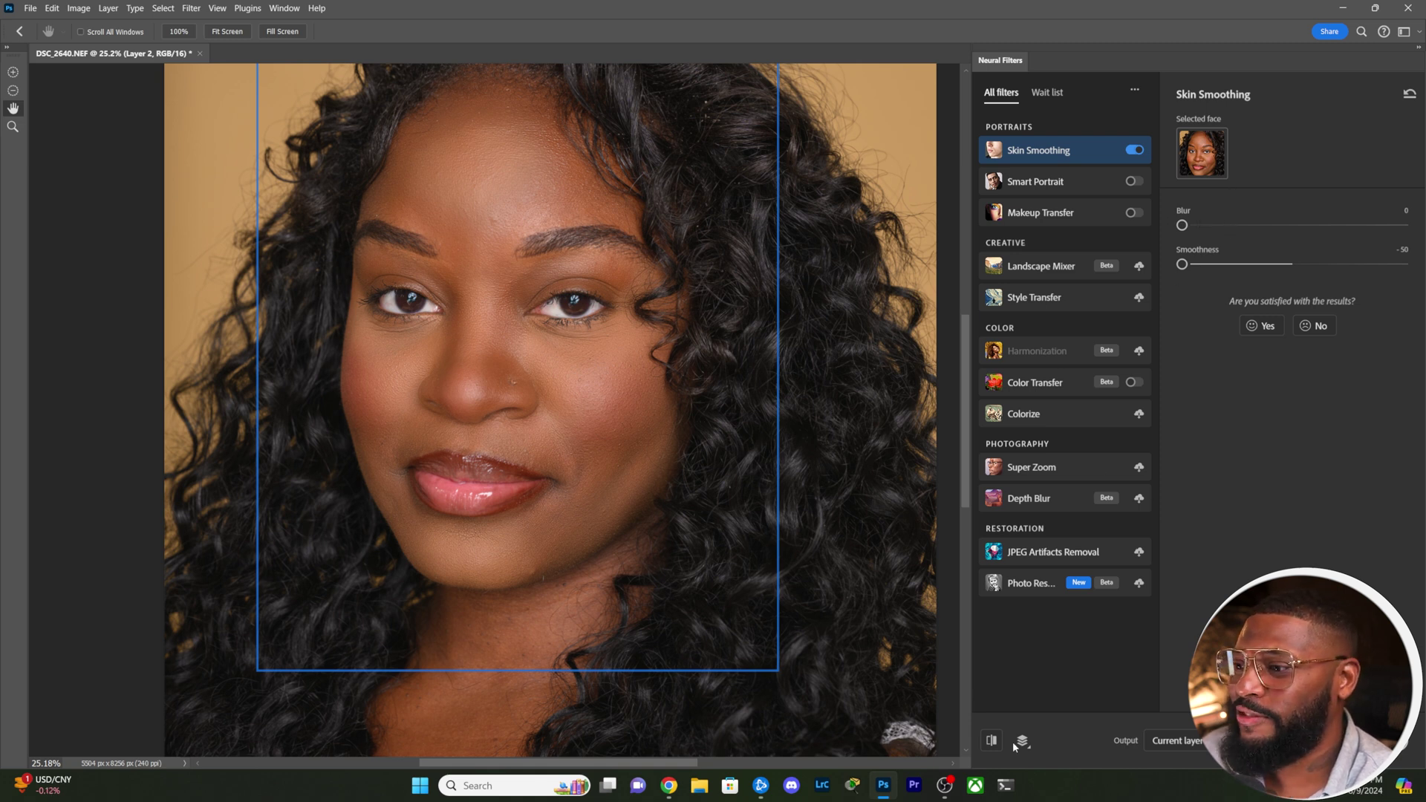
pyautogui.click(989, 743)
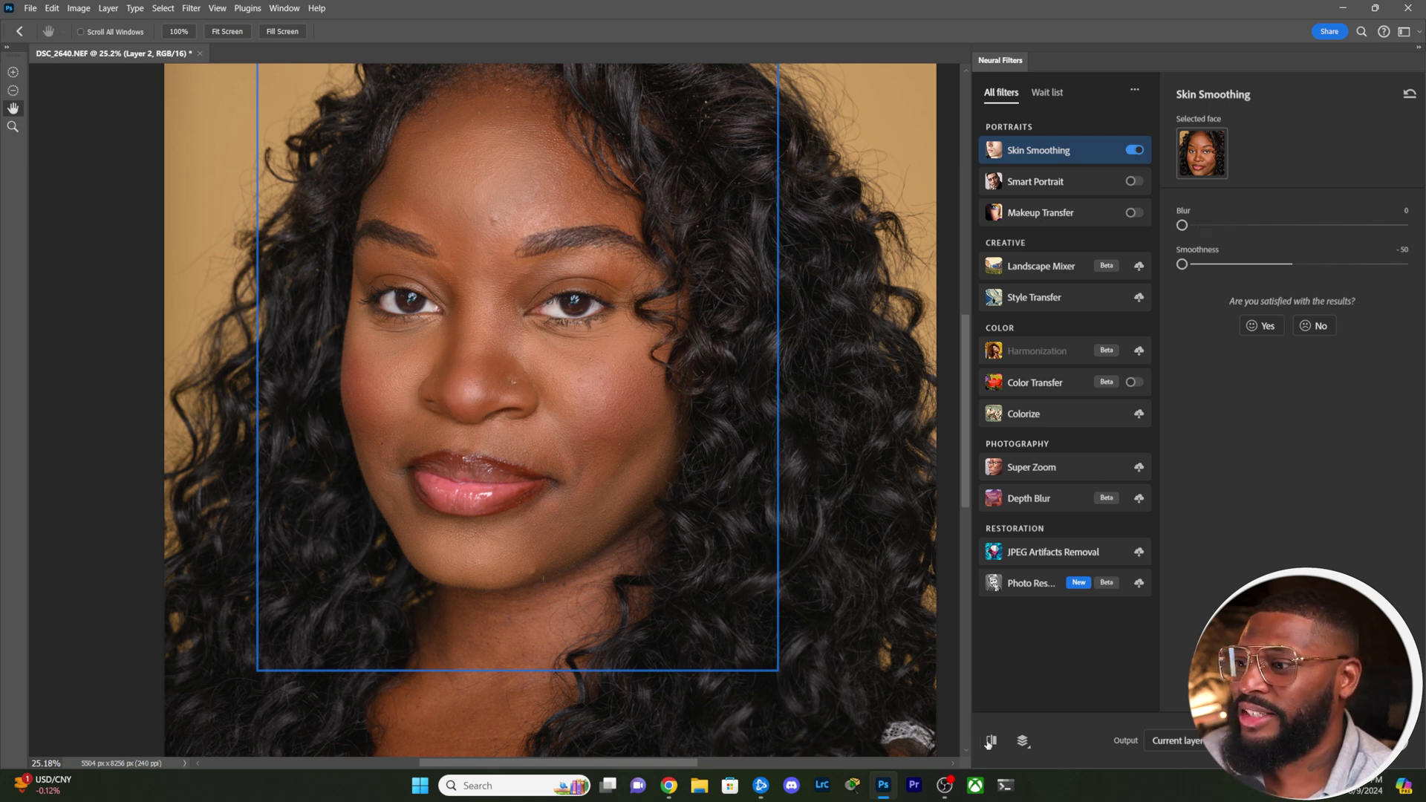
pyautogui.click(990, 742)
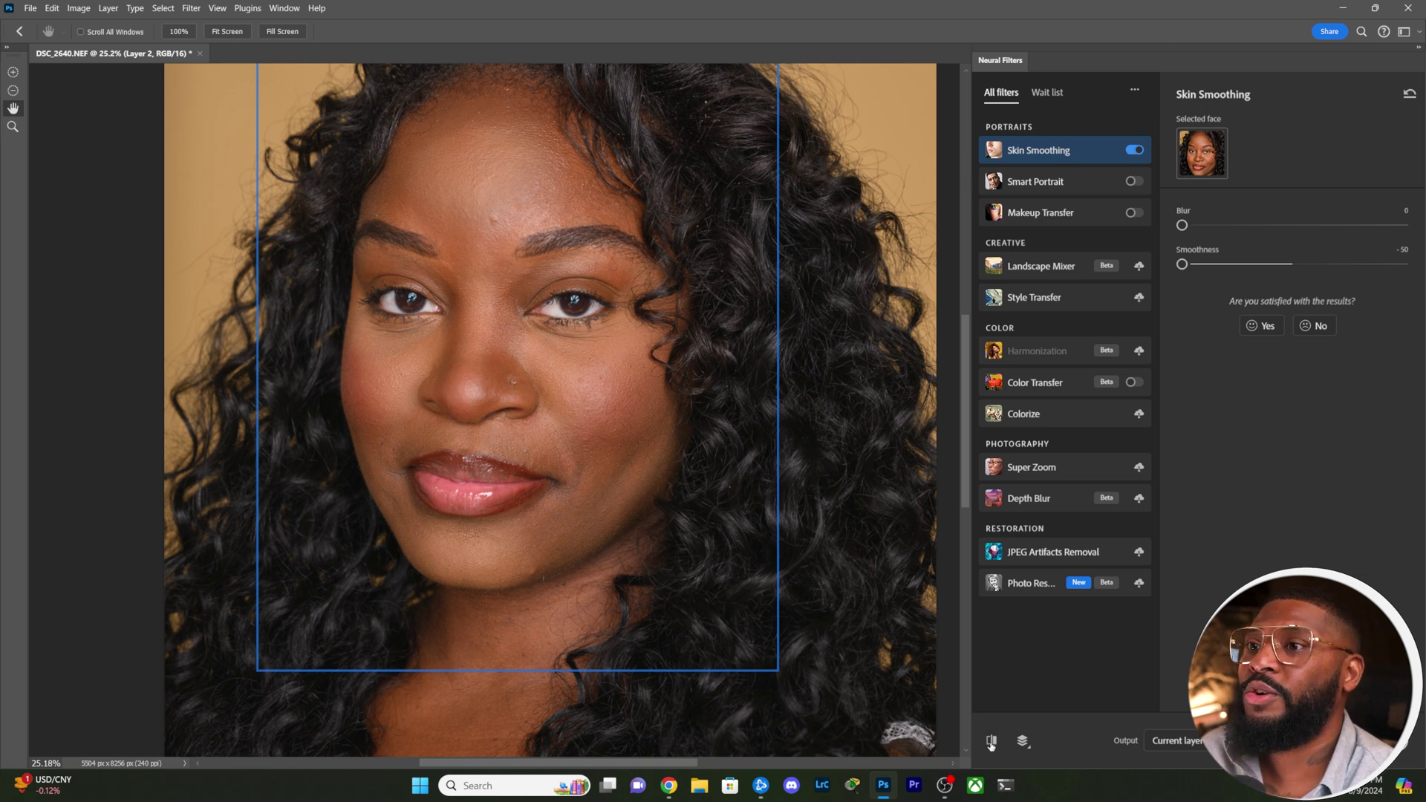
pyautogui.click(990, 743)
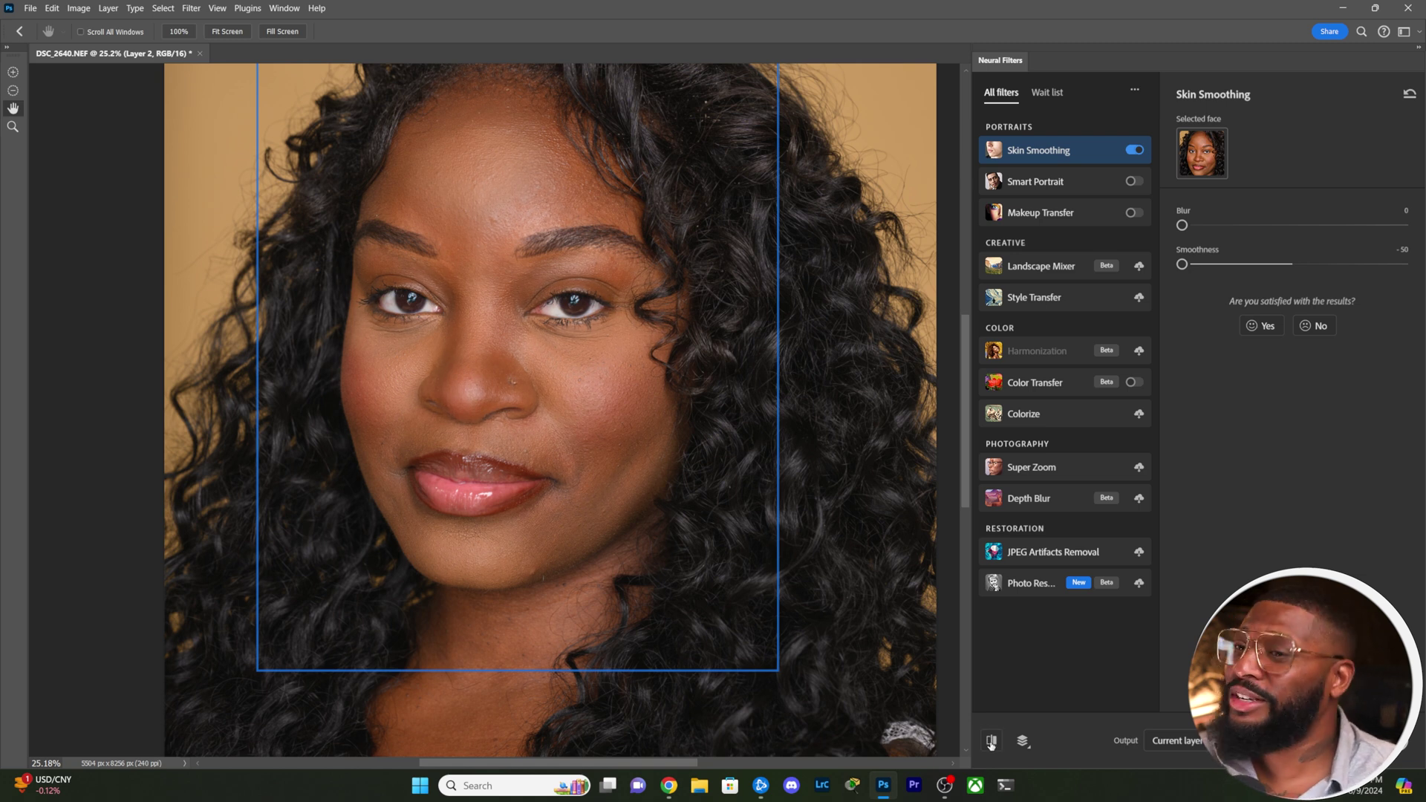
pyautogui.click(990, 743)
pyautogui.click(990, 743)
pyautogui.click(990, 742)
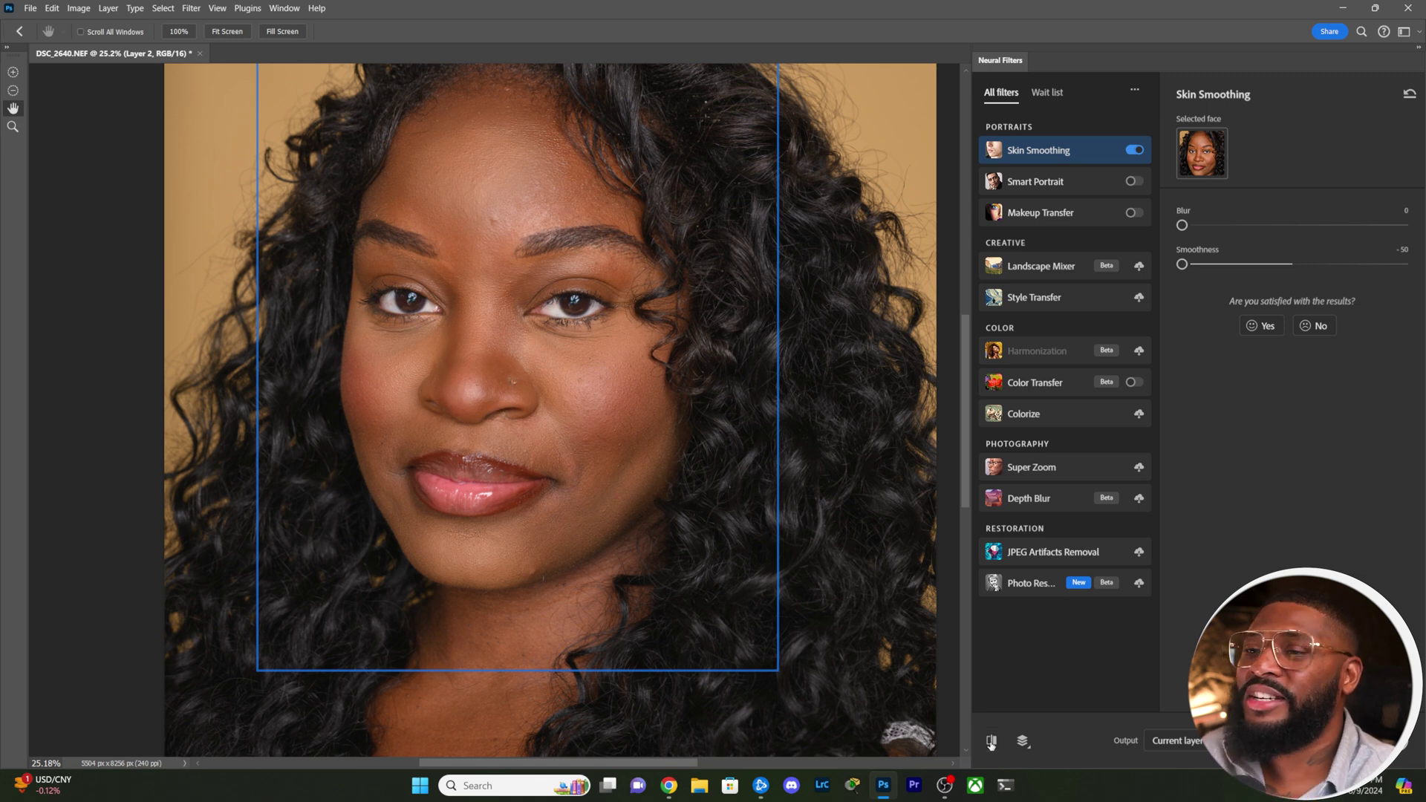
pyautogui.click(990, 742)
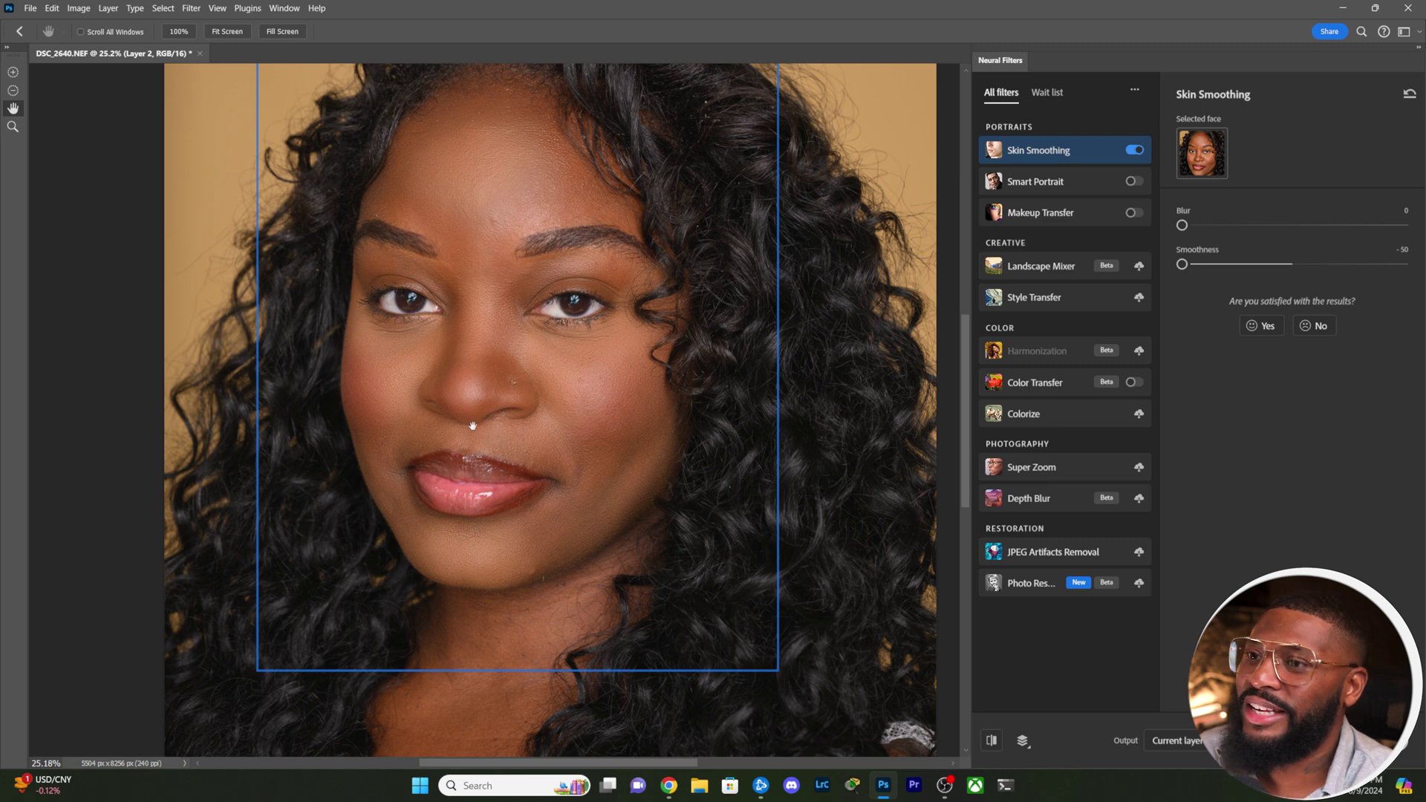
# - Compare the original and smoothed skin texture around the nose, cheeks and mouth in a close-up
pyautogui.scroll(3, 496, 421)
pyautogui.scroll(2, 496, 421)
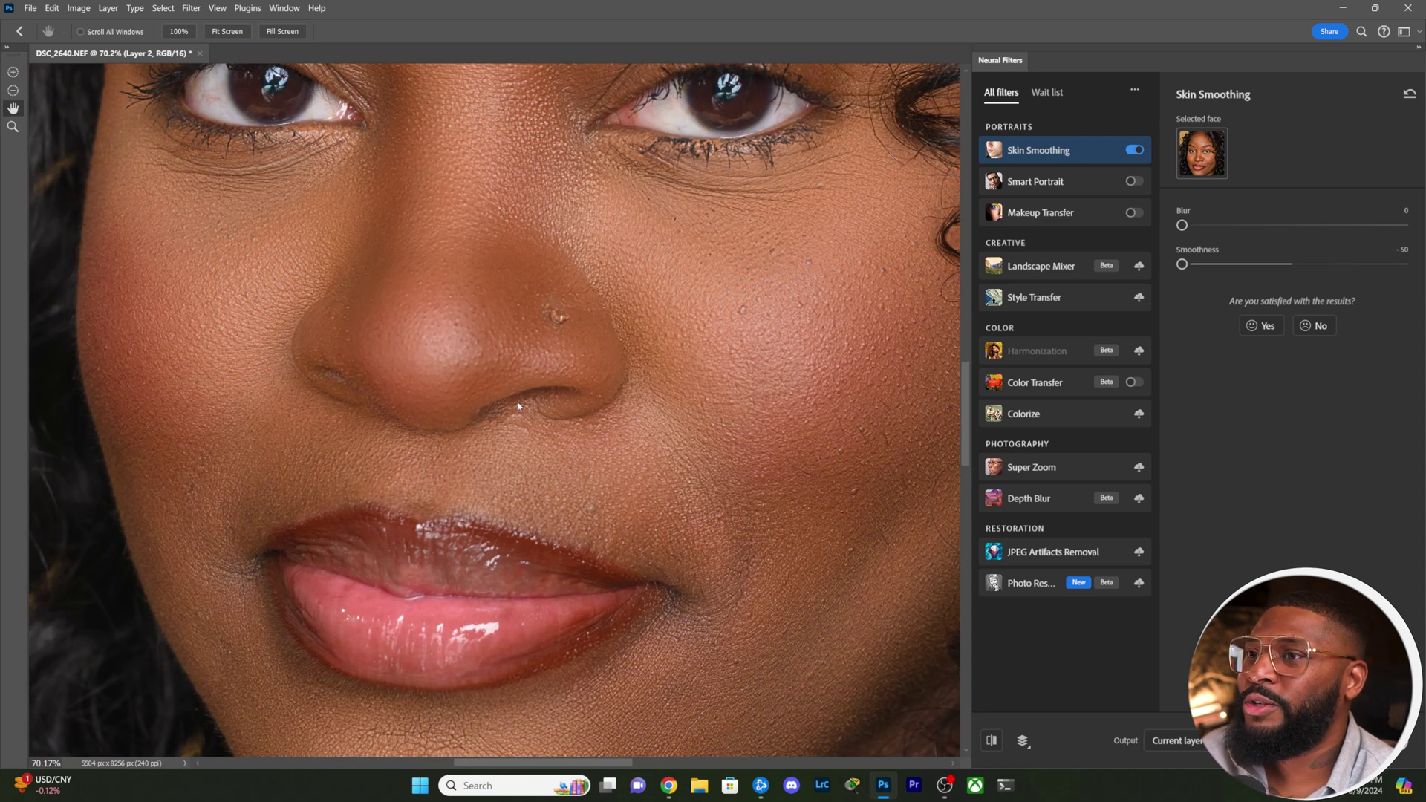
pyautogui.click(991, 742)
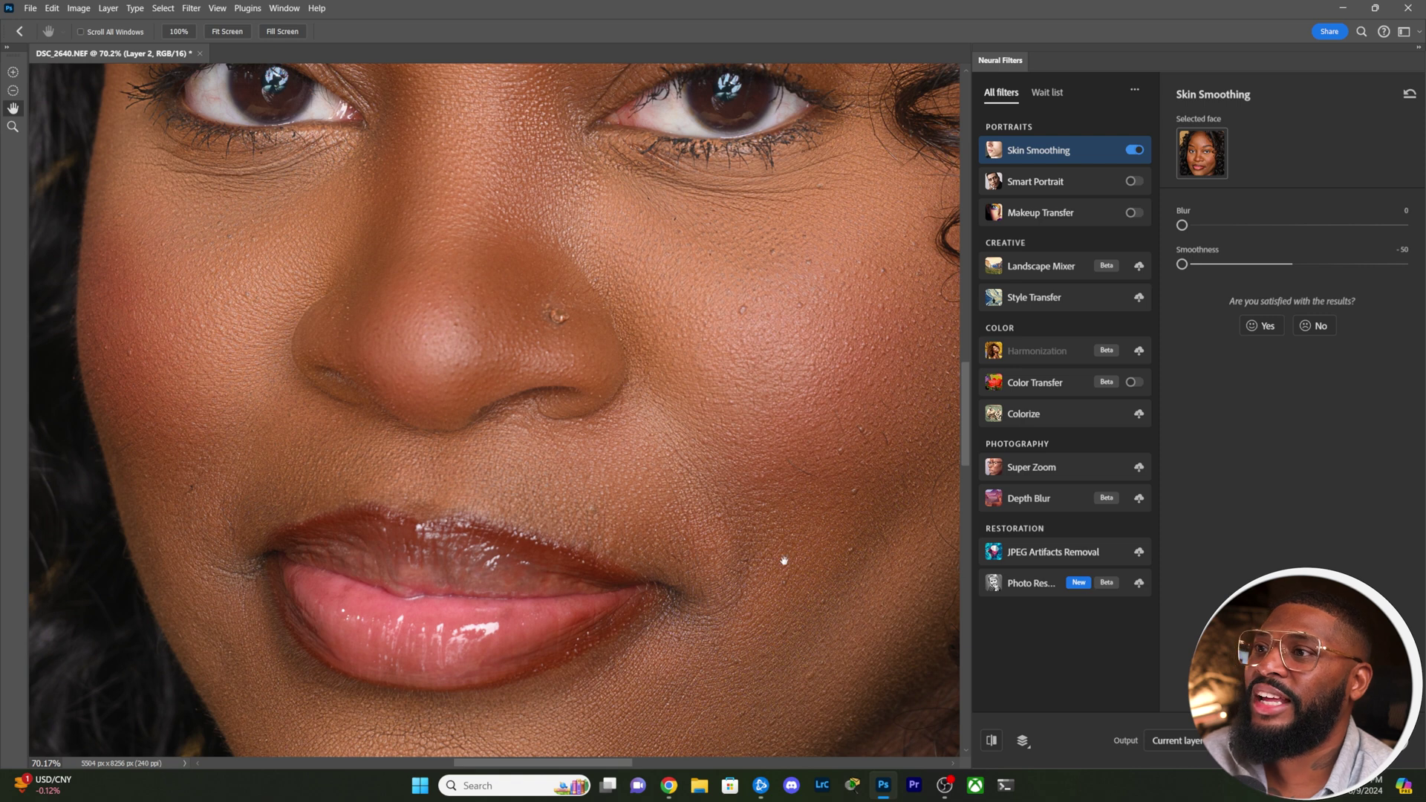
pyautogui.scroll(-5, 769, 544)
pyautogui.scroll(2, 860, 525)
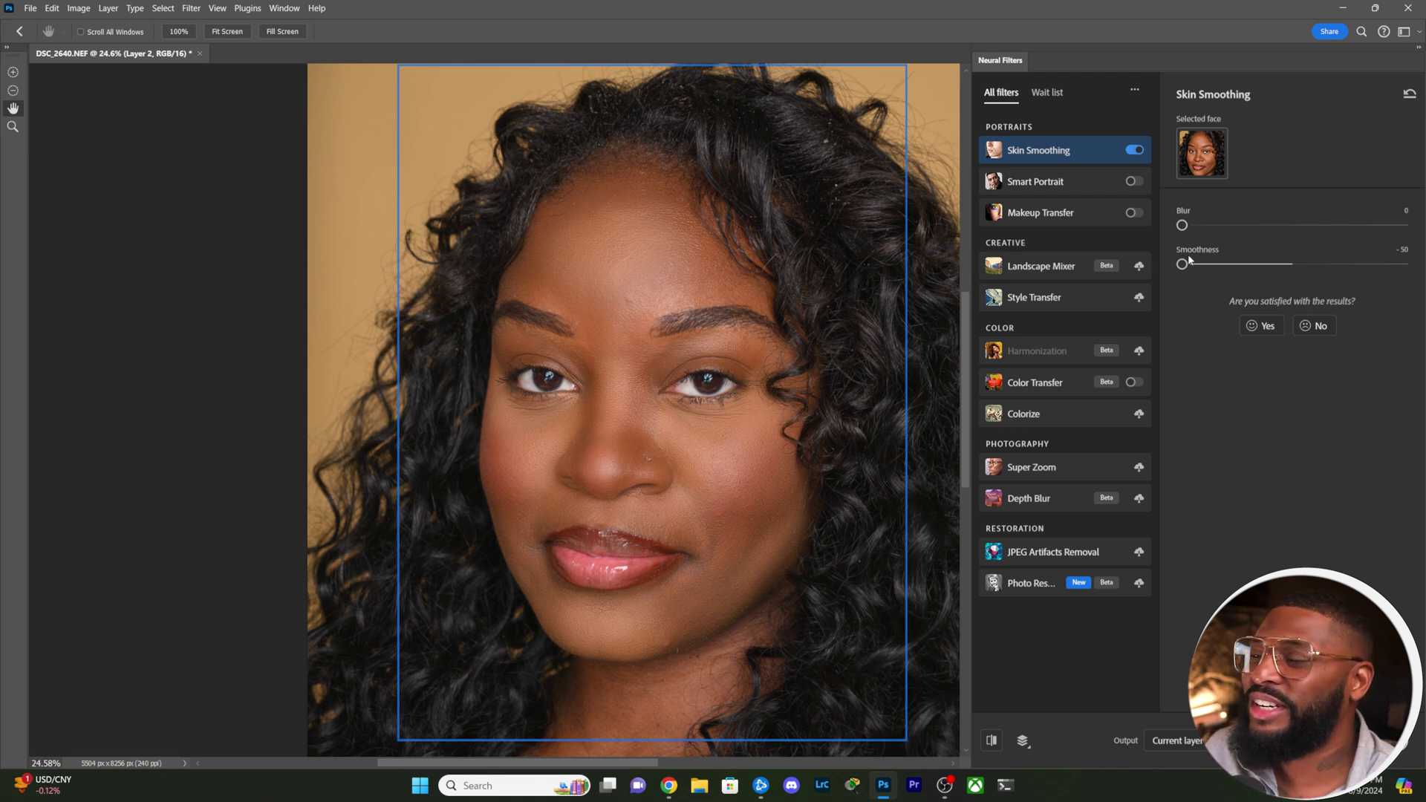
# - Set the skin smoothing's Smoothness to -1 and Blur to 100, and check the skin texture up close
pyautogui.moveTo(1182, 265); pyautogui.dragTo(1289, 265)
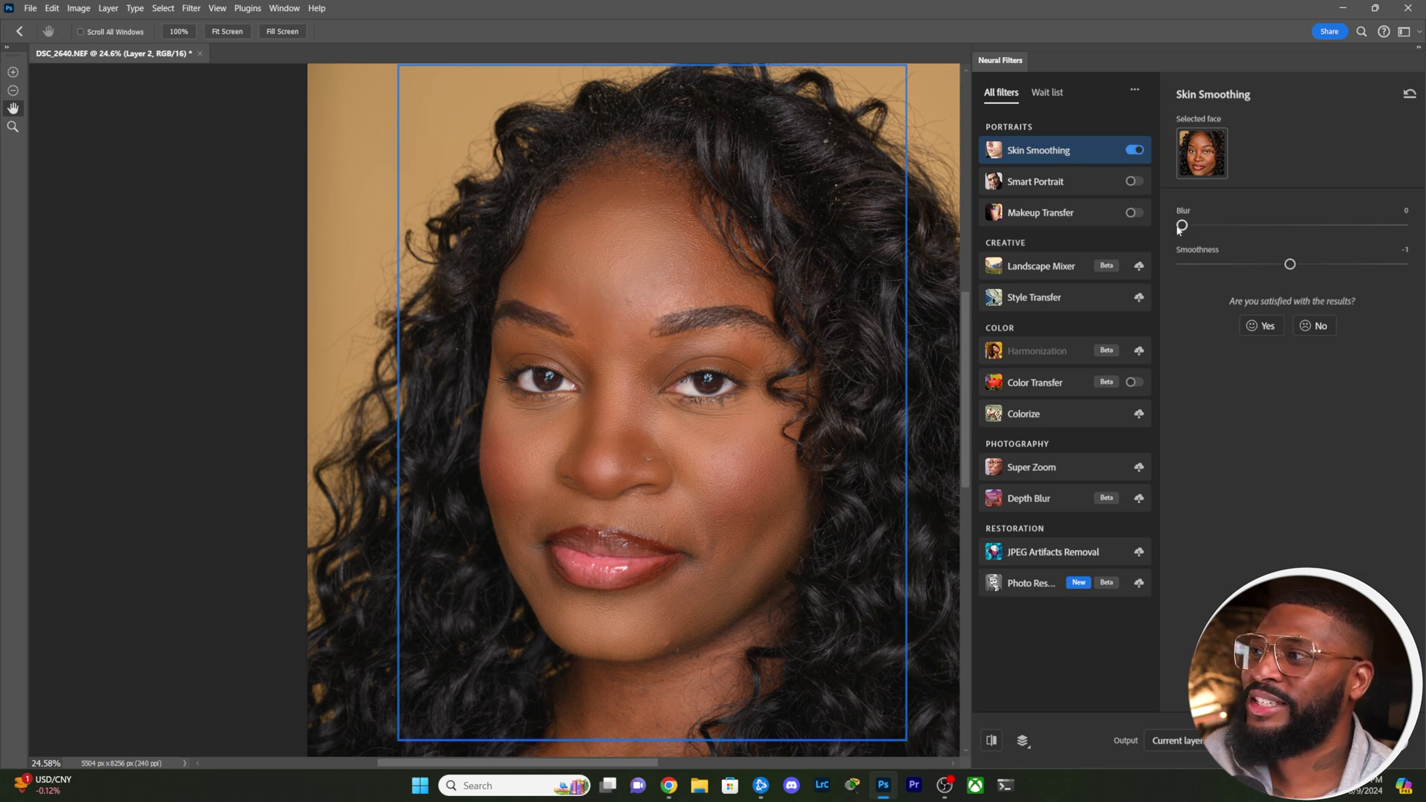
pyautogui.moveTo(1182, 226); pyautogui.dragTo(1404, 226)
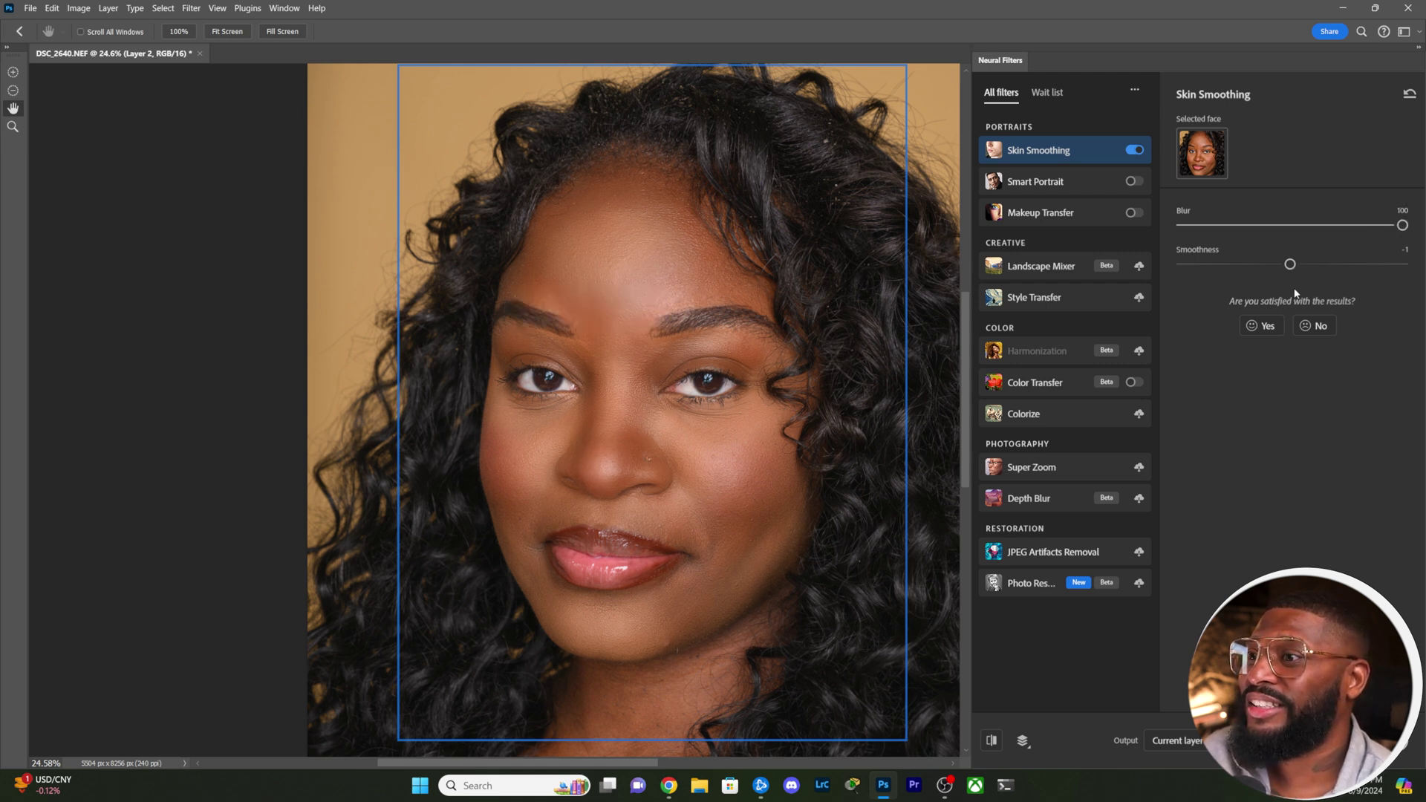
pyautogui.scroll(1, 817, 446)
pyautogui.scroll(-2, 707, 471)
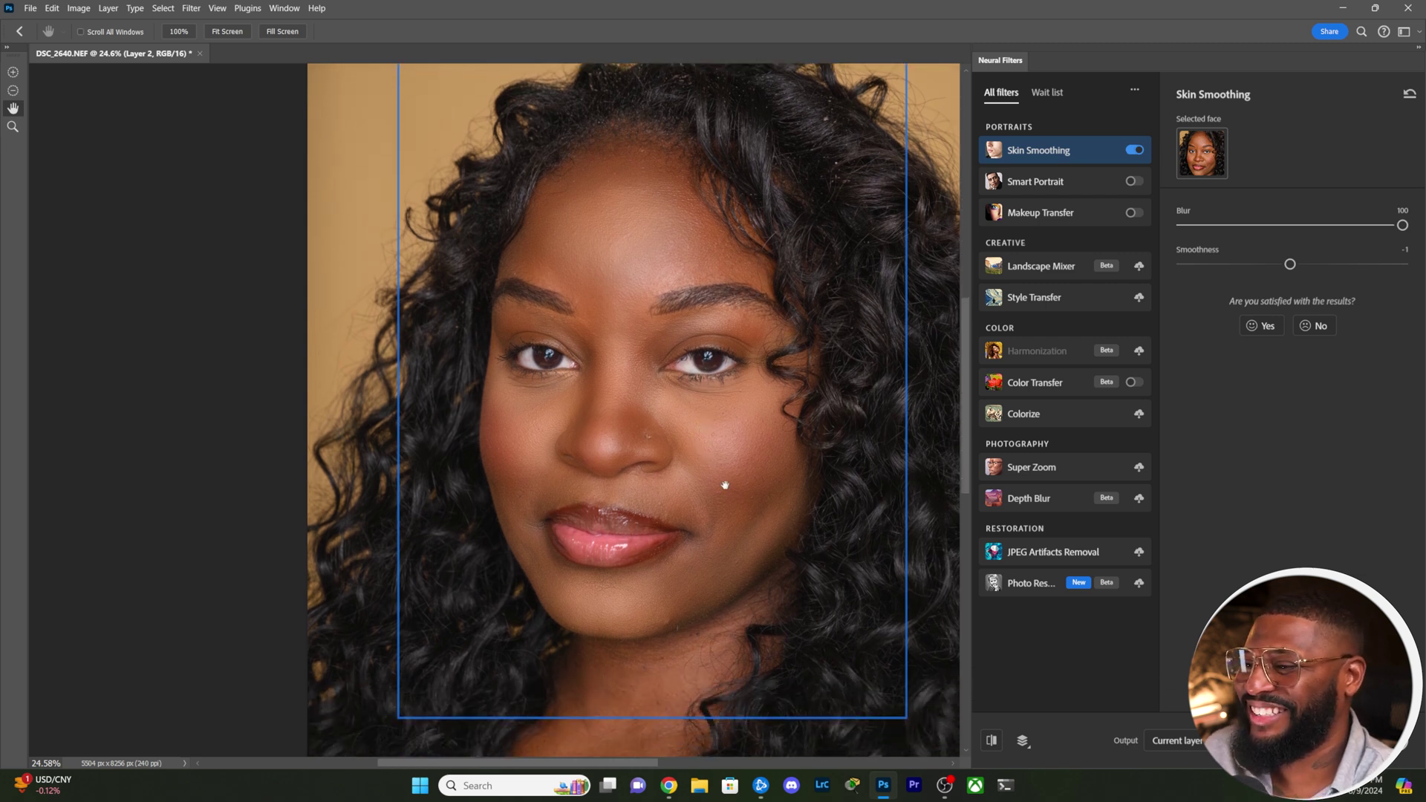
pyautogui.keyDown('ctrl'); pyautogui.click(624, 466); pyautogui.keyUp('ctrl')
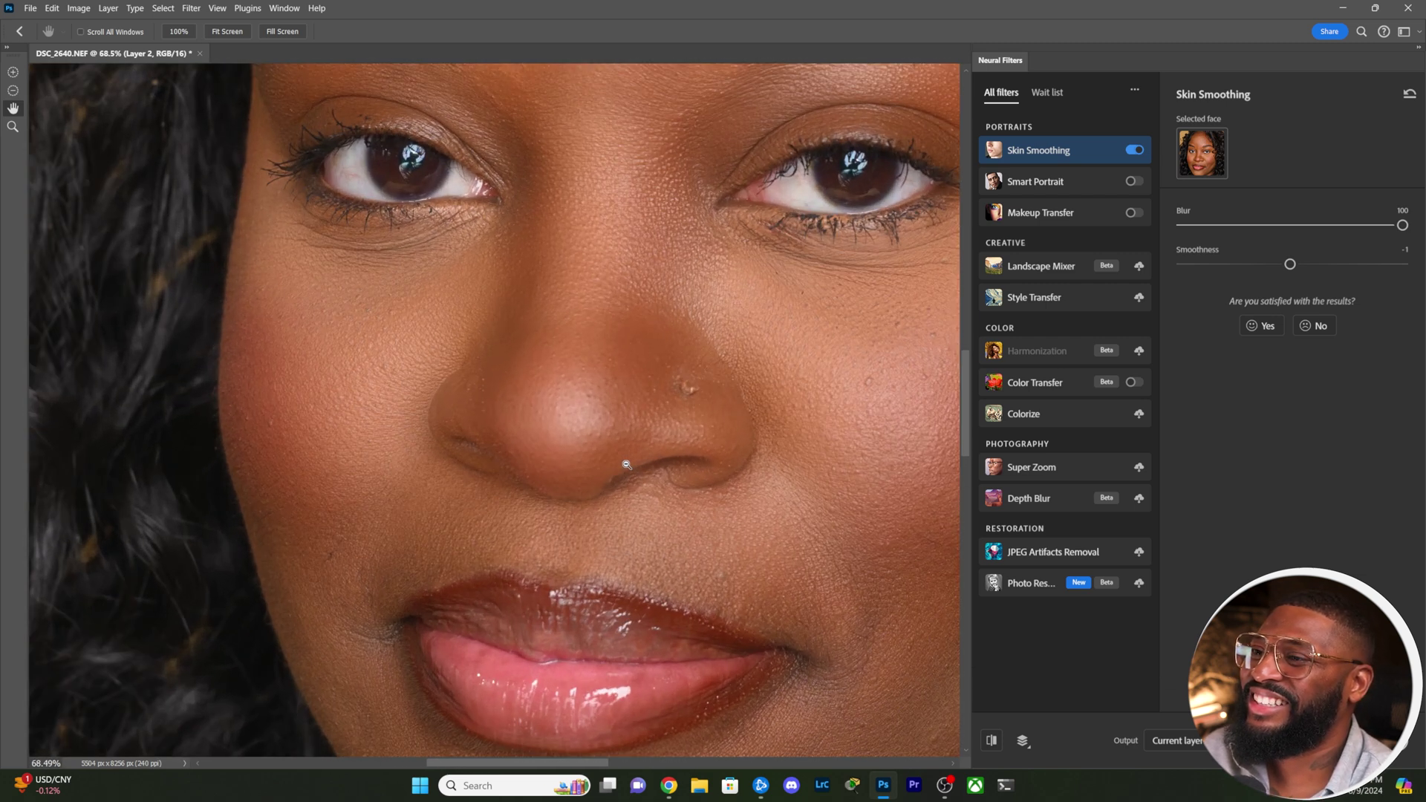
pyautogui.moveTo(626, 465); pyautogui.dragTo(683, 367)
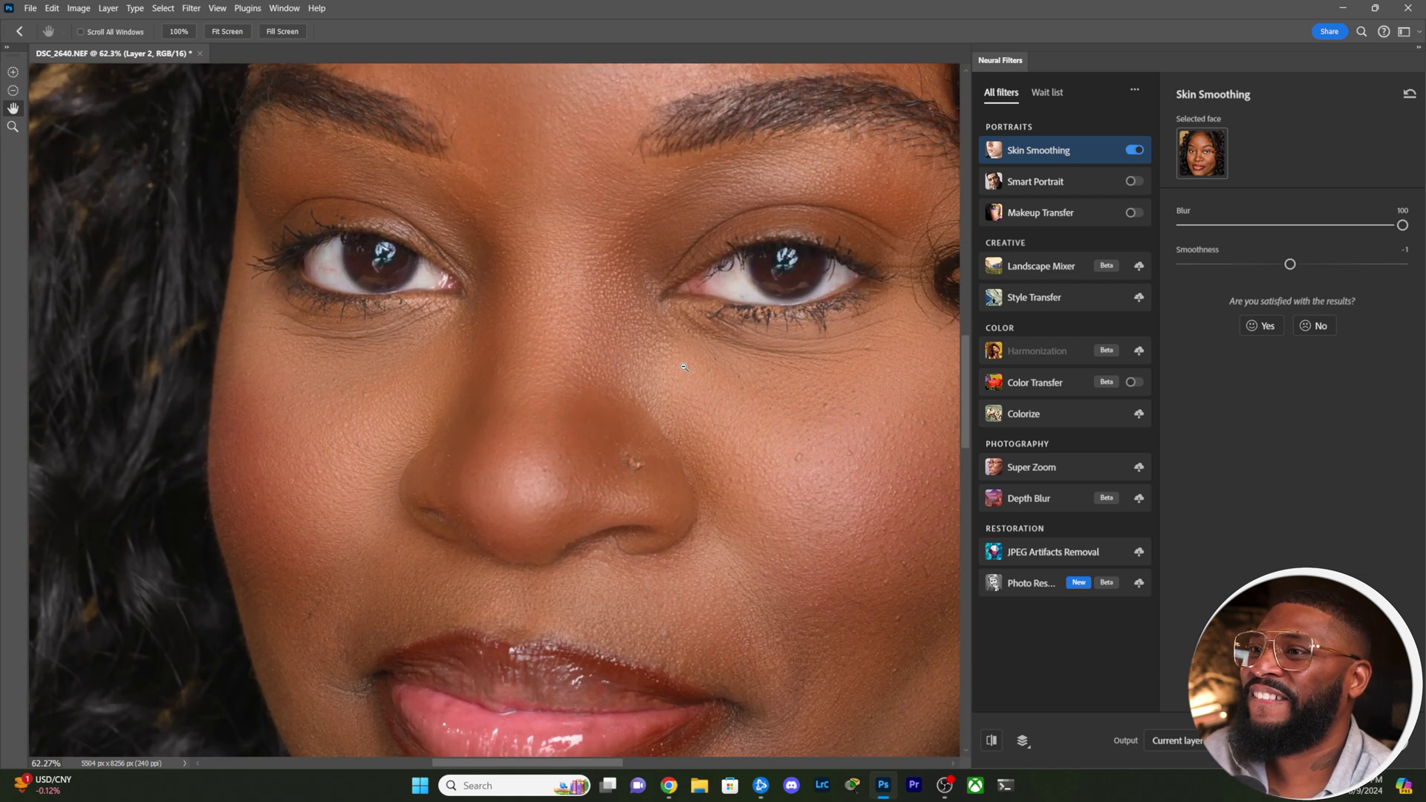
pyautogui.keyDown('alt'); pyautogui.click(684, 367); pyautogui.keyUp('alt')
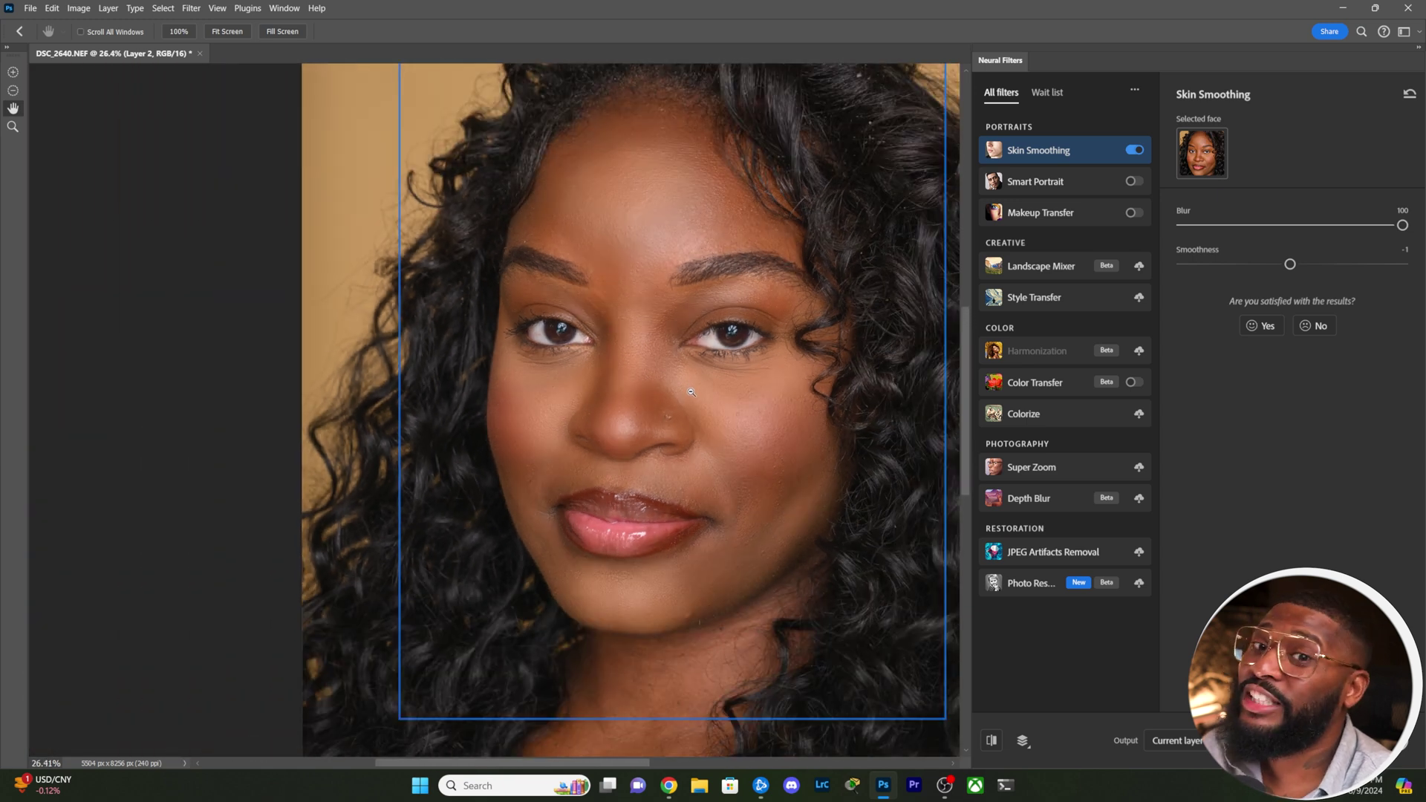
pyautogui.scroll(-3, 691, 392)
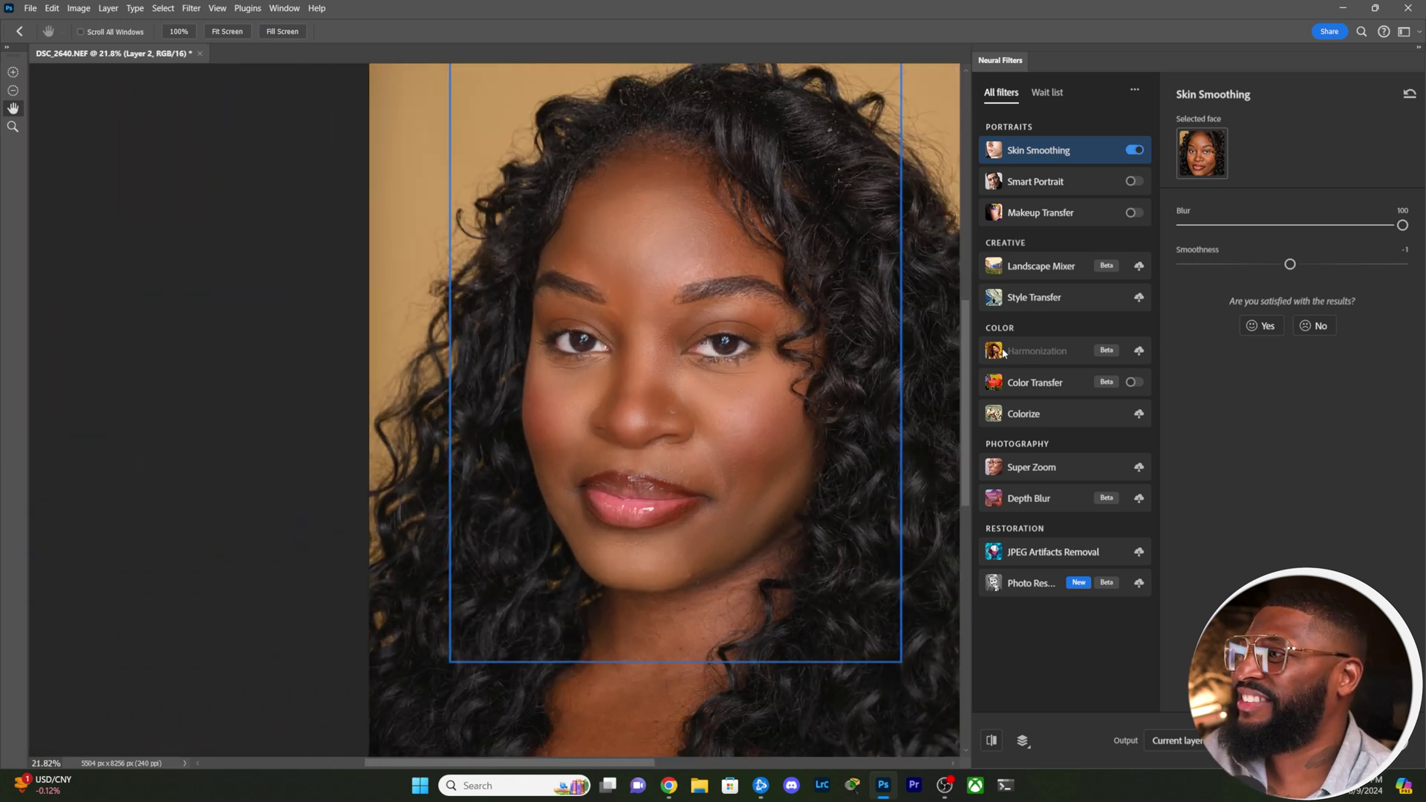
# - Set the skin smoothing's Blur back to 50 and turn the Skin Smoothing filter off
pyautogui.click(1289, 225)
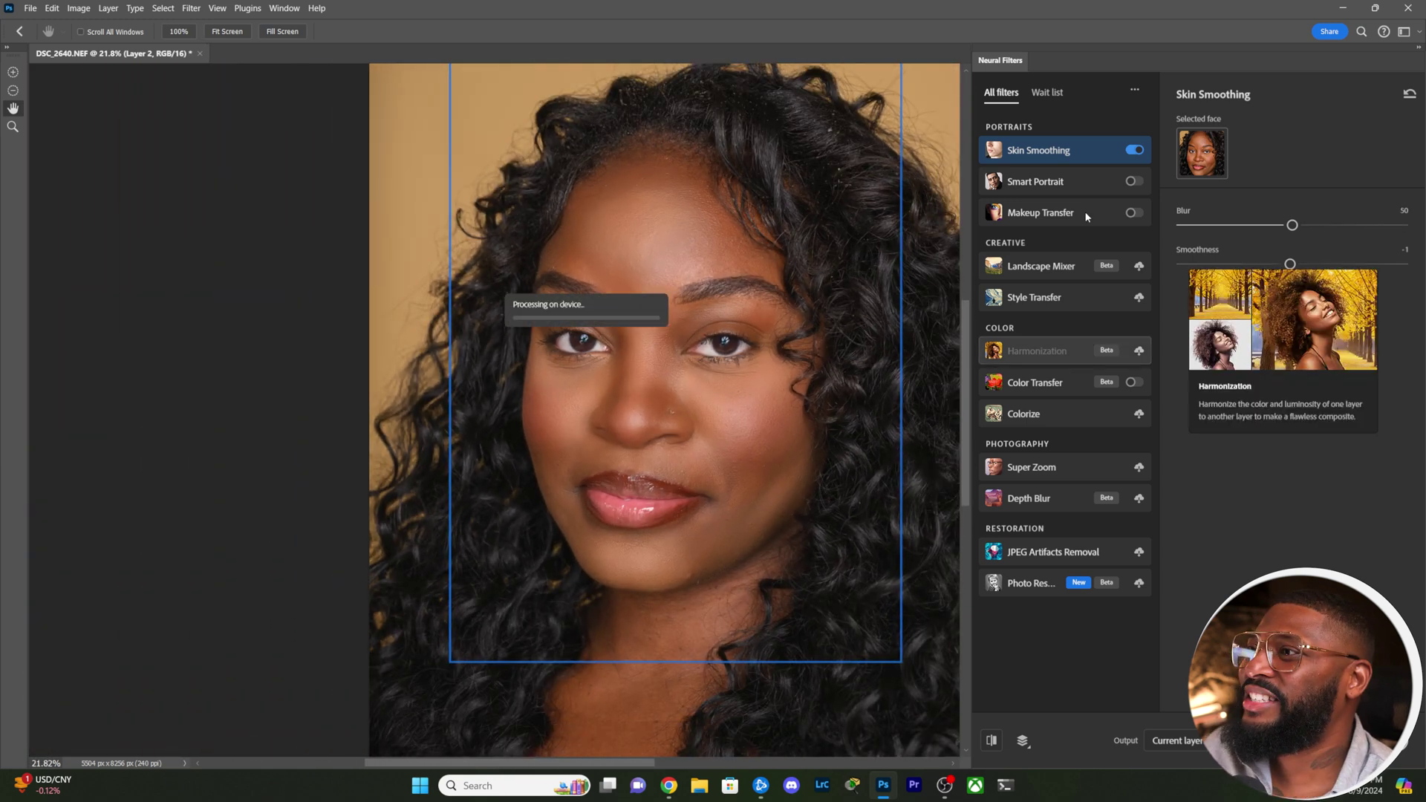
pyautogui.click(1134, 150)
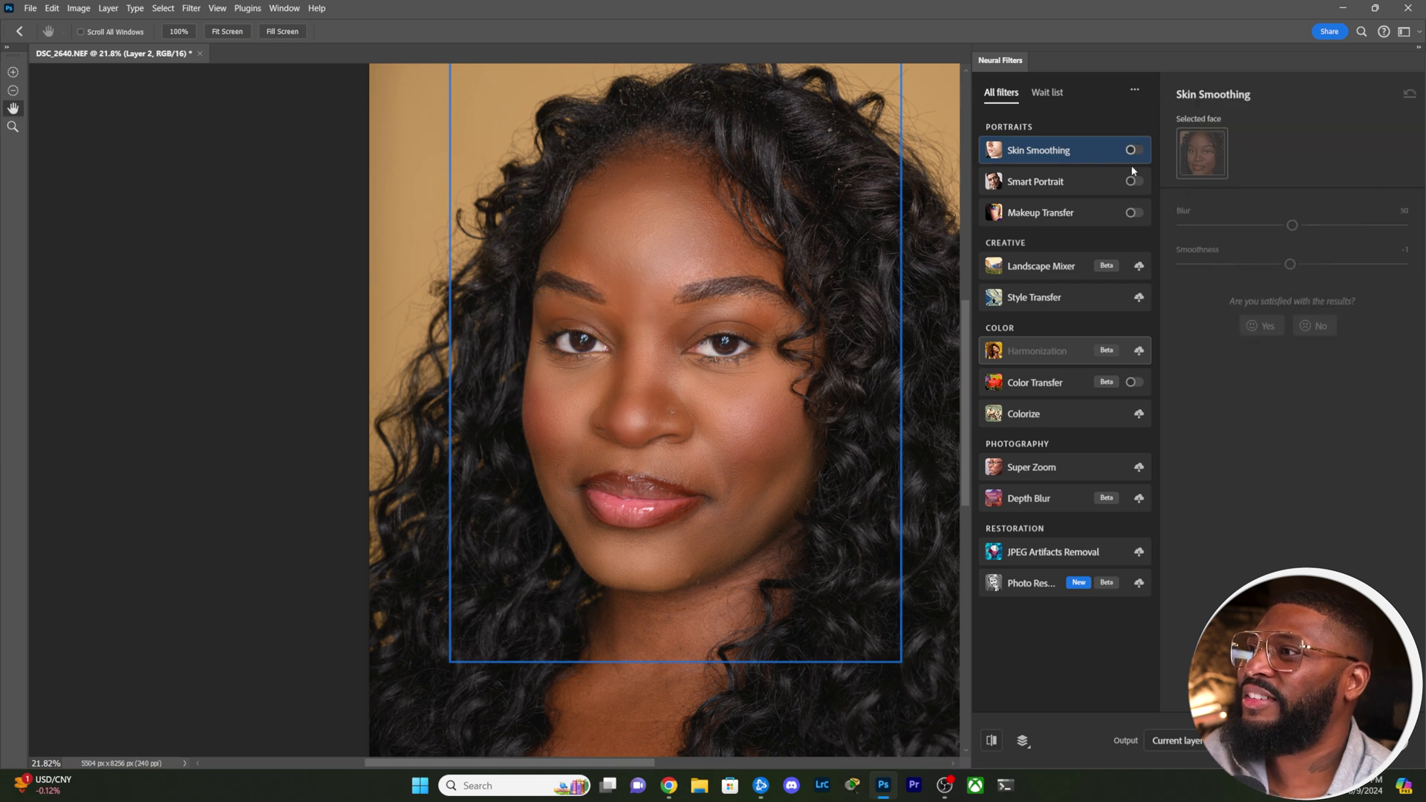
# - Turn on the Smart Portrait filter and raise the face's Happiness to +45
pyautogui.click(1051, 192)
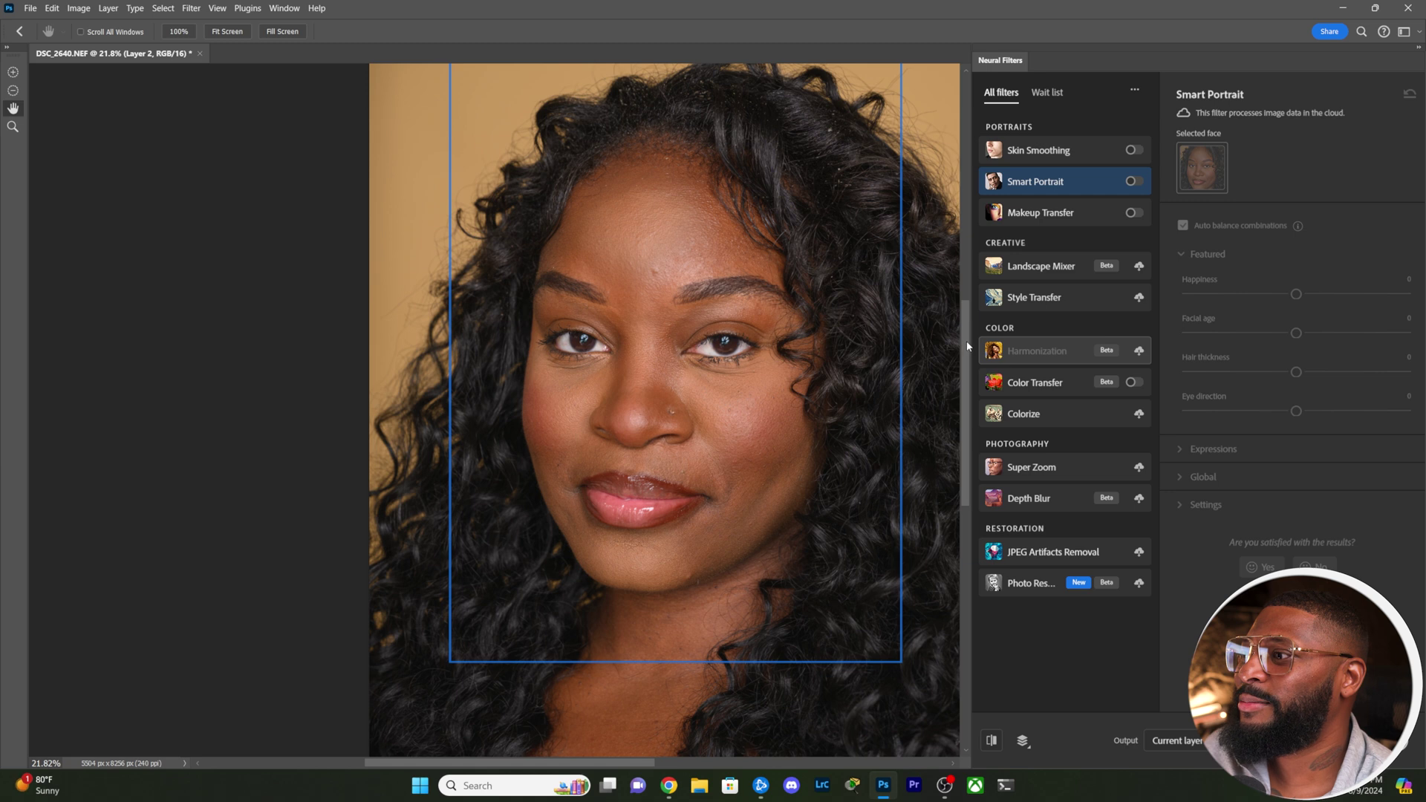
pyautogui.click(1131, 181)
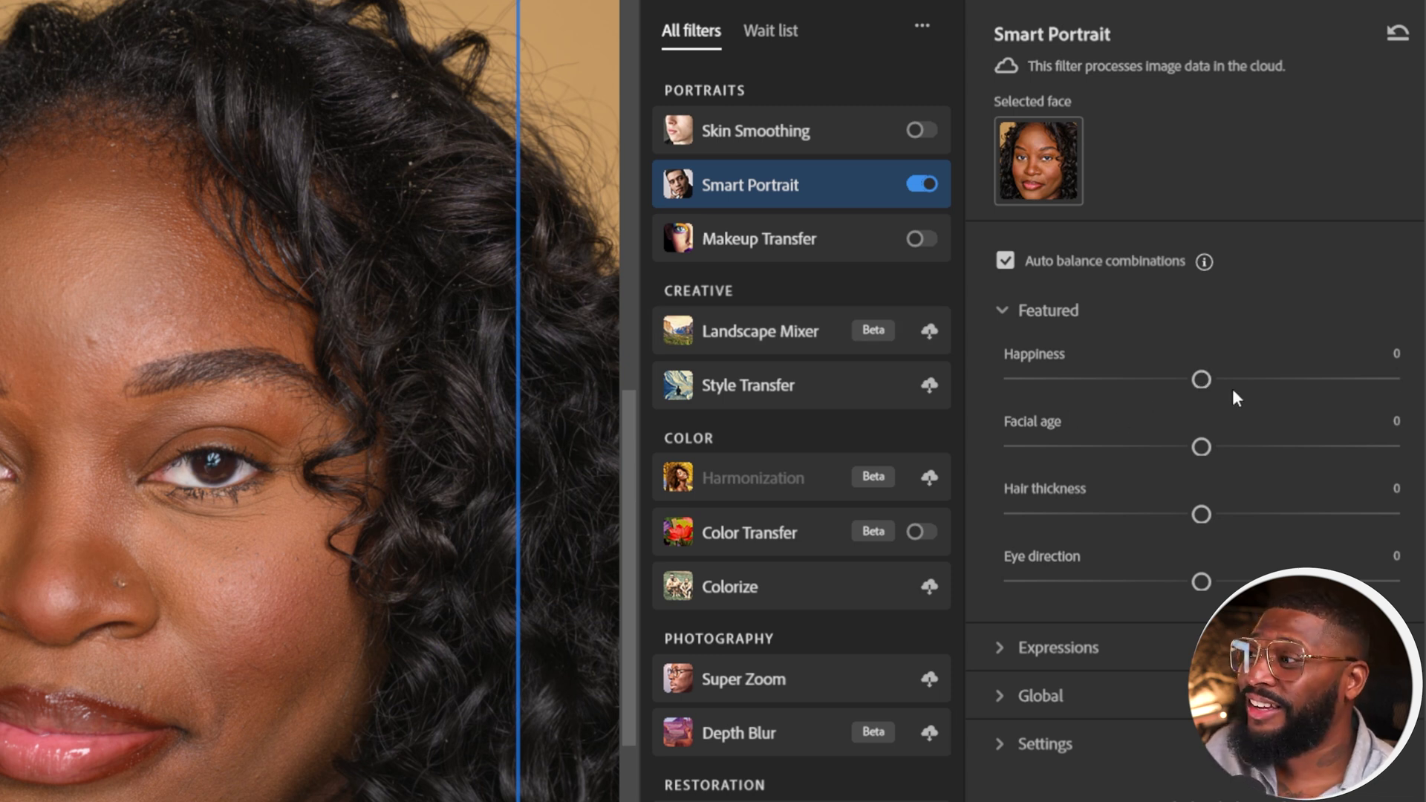
pyautogui.moveTo(1201, 380); pyautogui.dragTo(1342, 381)
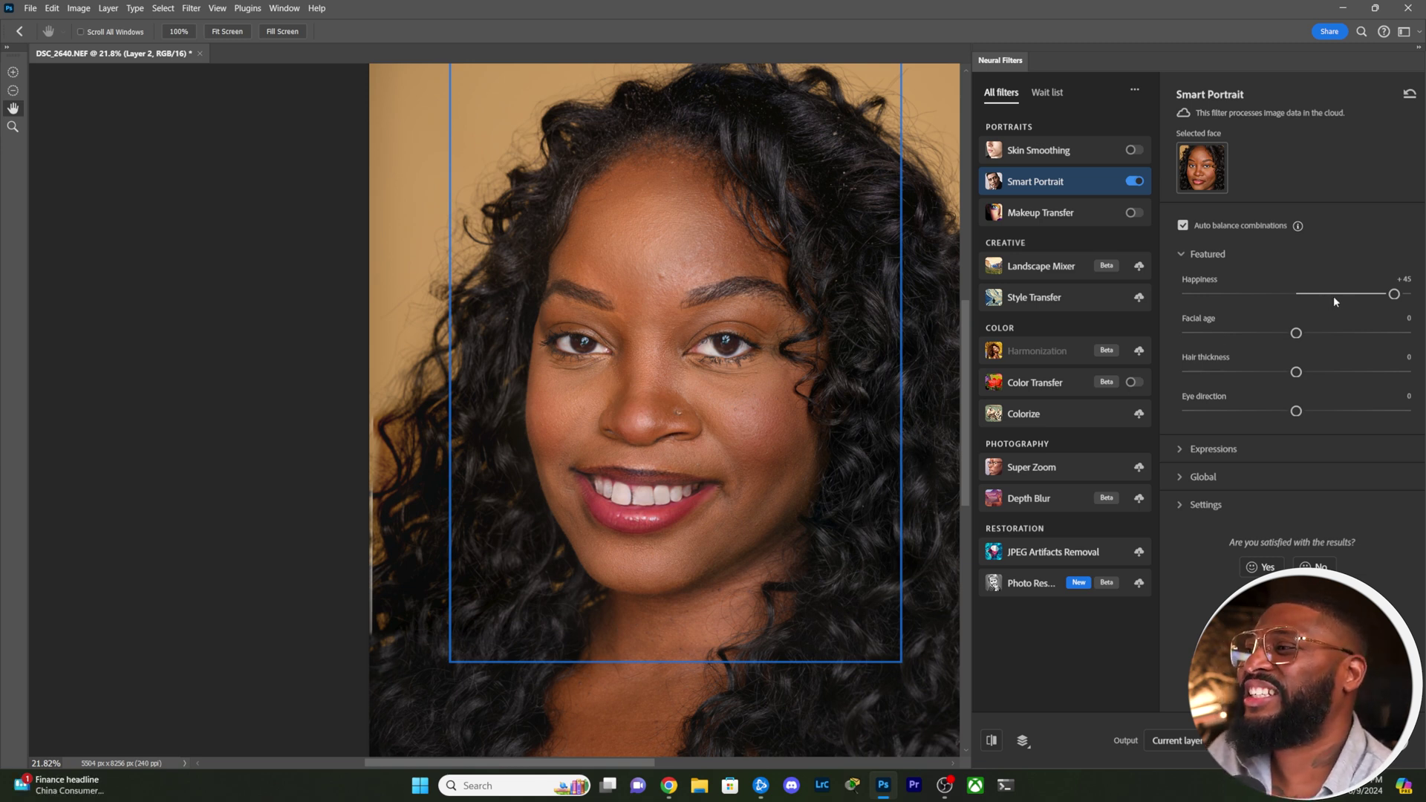
# - Reset the face's Happiness to 0 and raise its Facial age to +35
pyautogui.doubleClick(1394, 294)
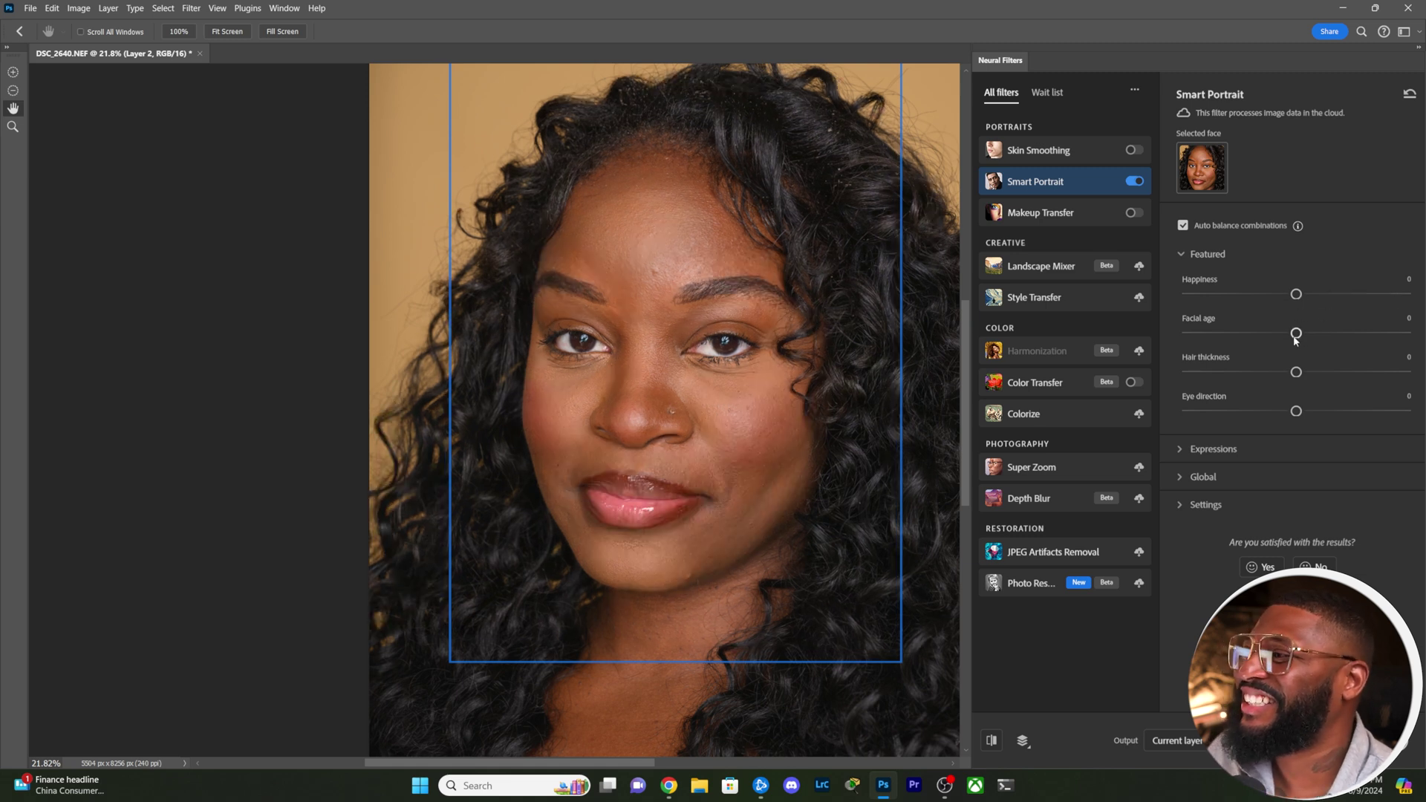
pyautogui.moveTo(1296, 335); pyautogui.dragTo(1376, 338)
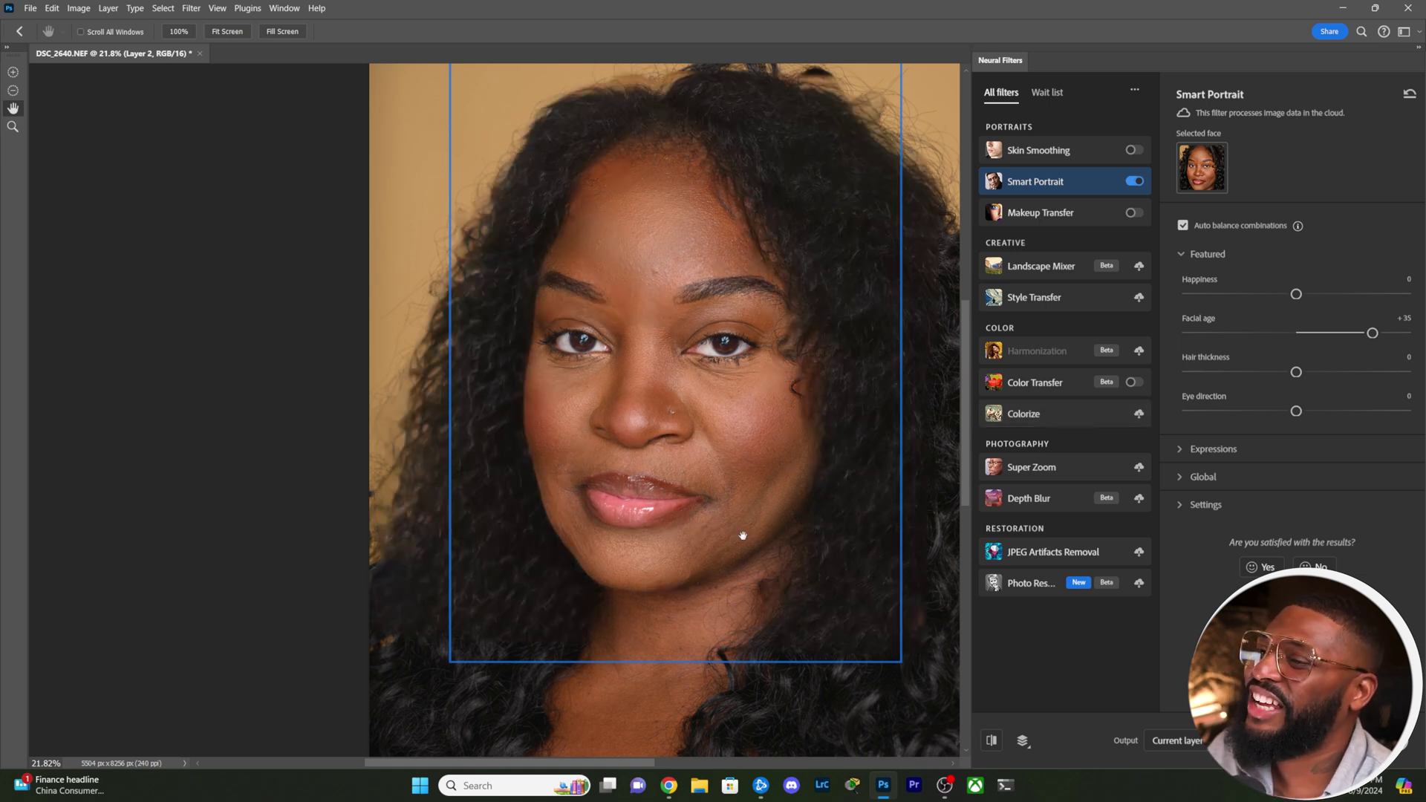
pyautogui.moveTo(1362, 332); pyautogui.dragTo(1370, 333)
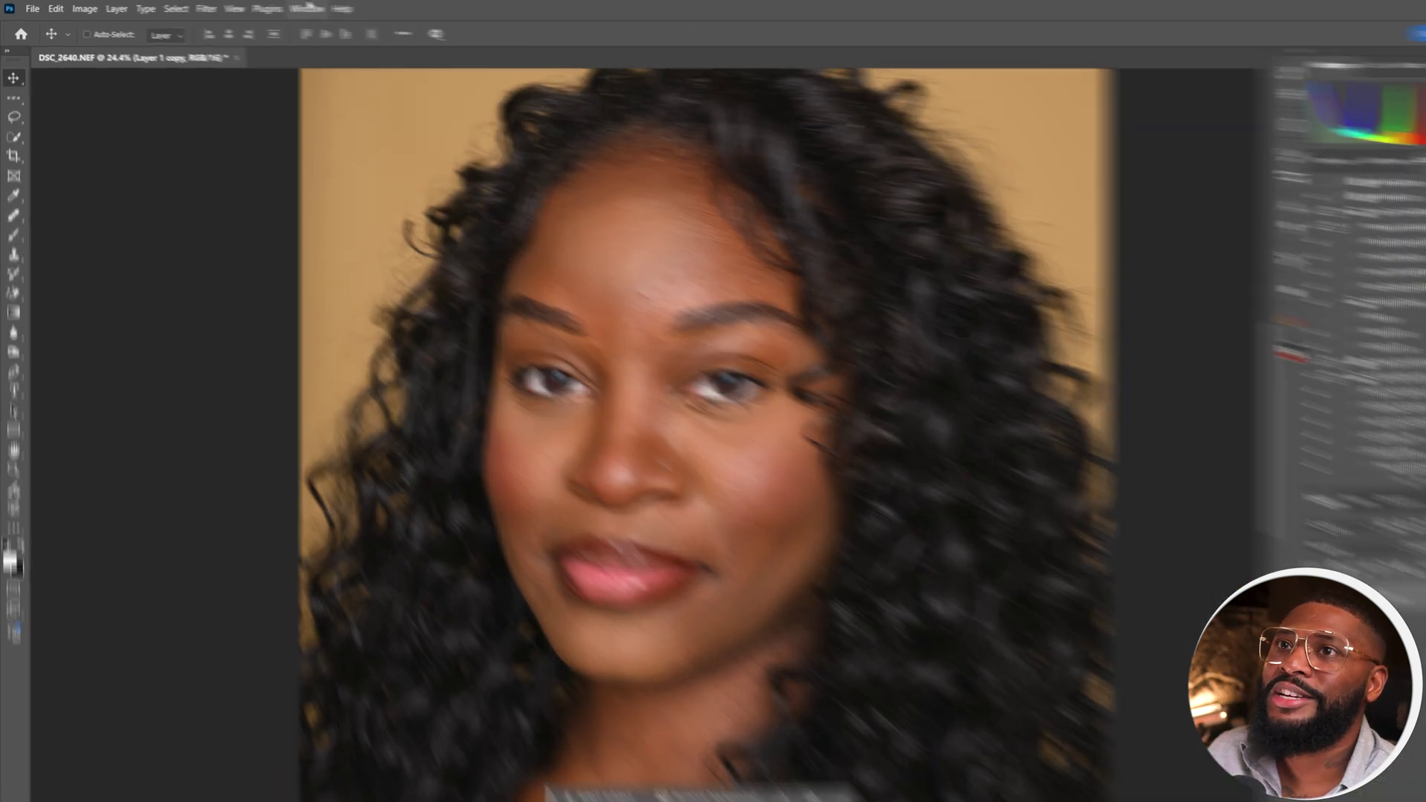
# - Open the Reblum retouching filter on the Layer 1 copy layer
pyautogui.click(284, 8)
pyautogui.moveTo(194, 10)
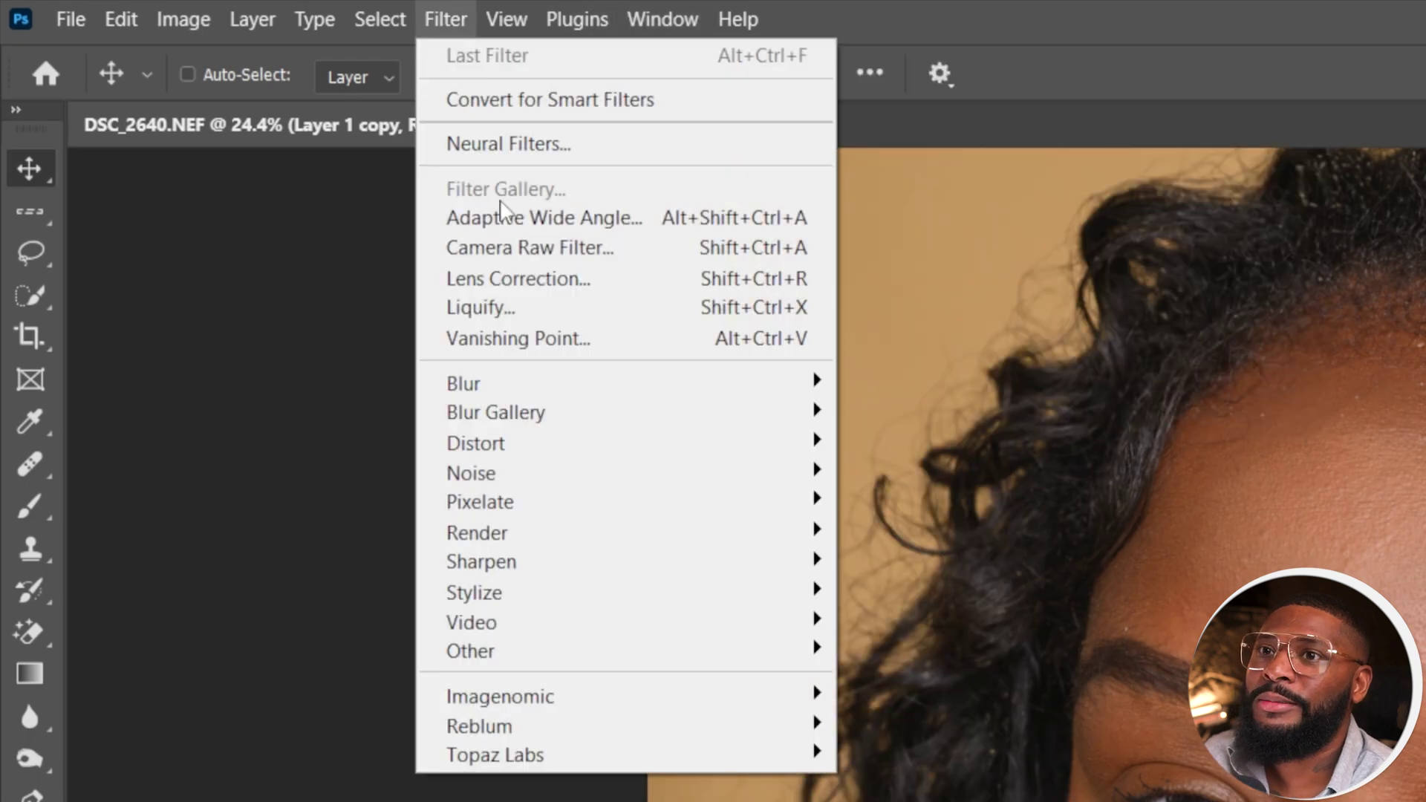
pyautogui.moveTo(767, 738)
pyautogui.click(888, 725)
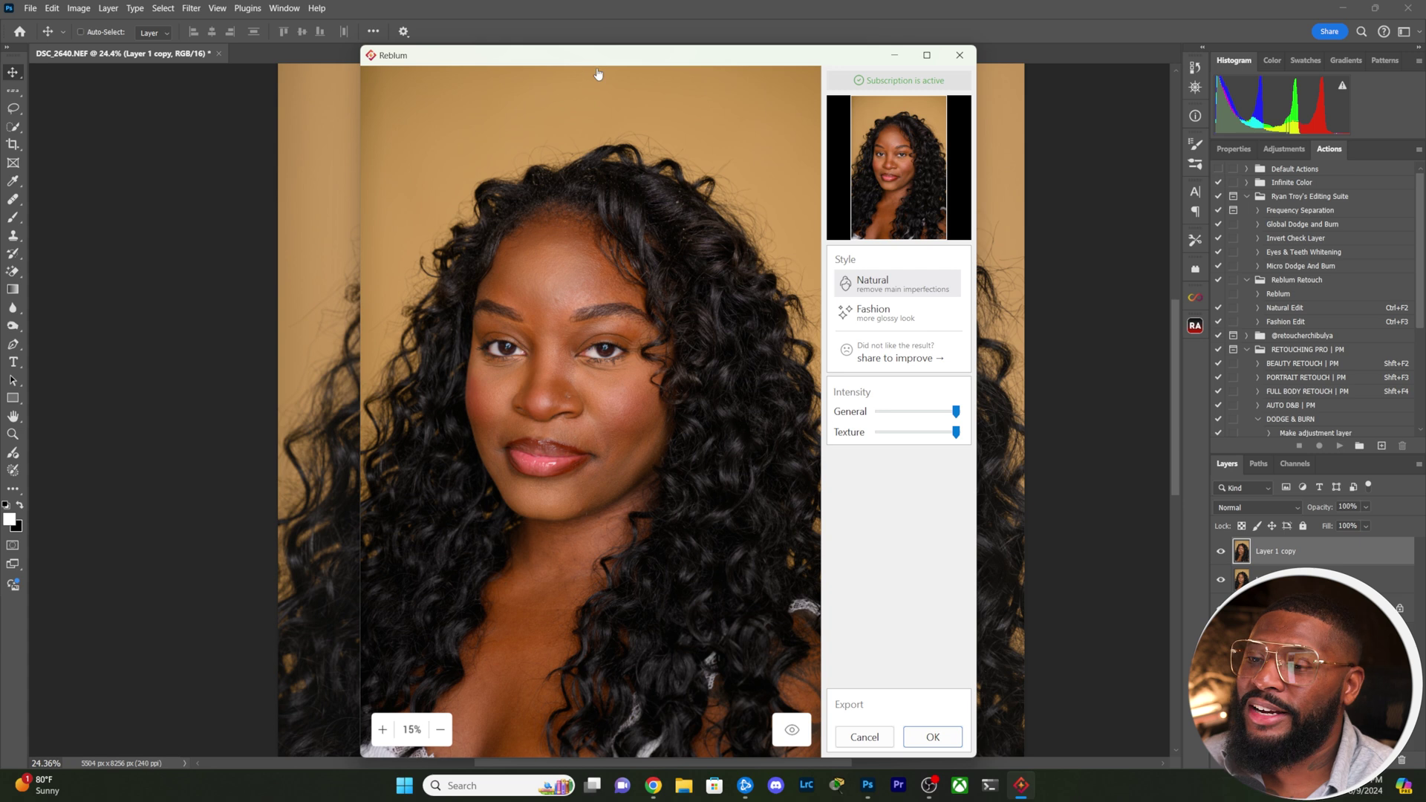
# - Compare the original and the Natural style retouch up close around the eyes, nose and cheek in the Reblum preview
pyautogui.click(383, 730)
pyautogui.click(382, 729)
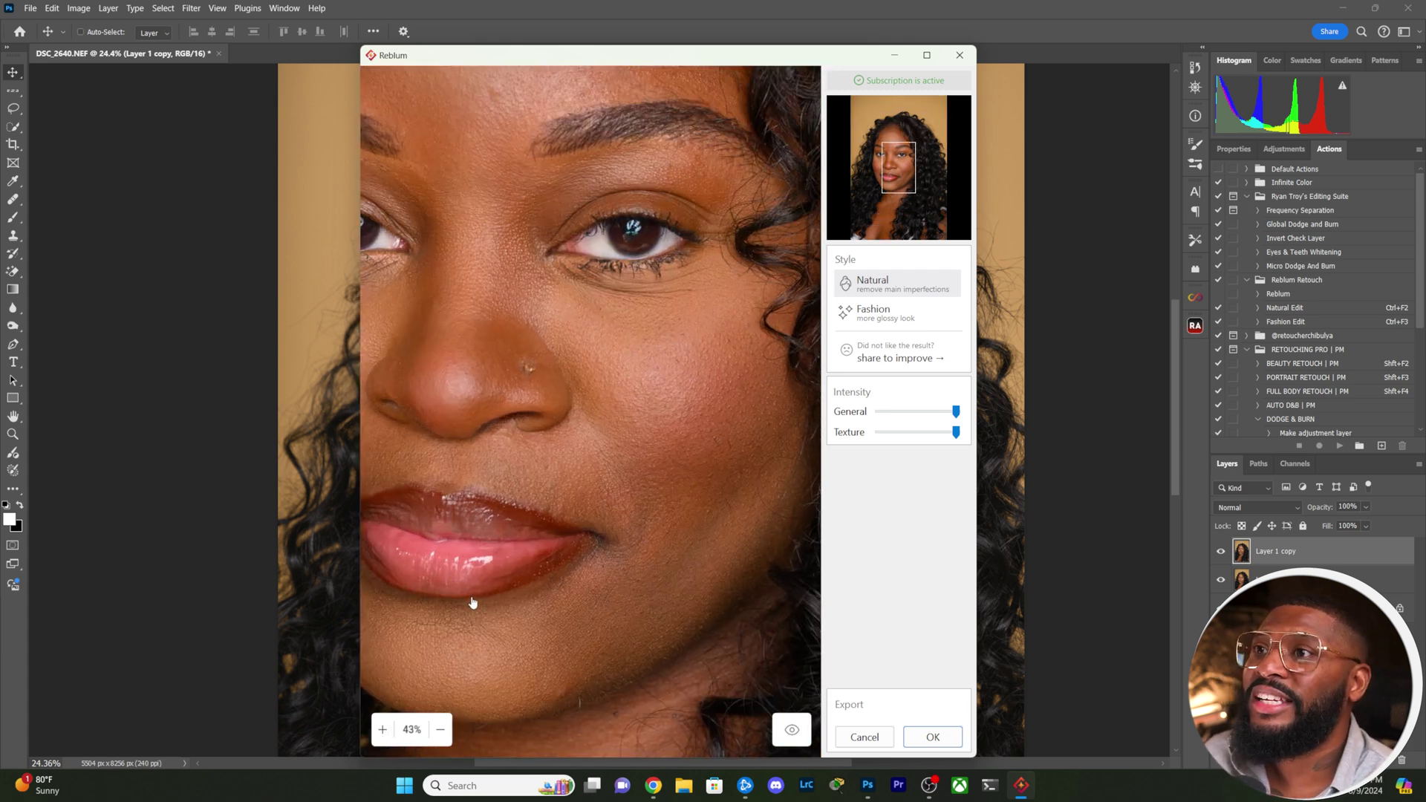
pyautogui.moveTo(472, 602); pyautogui.dragTo(660, 699)
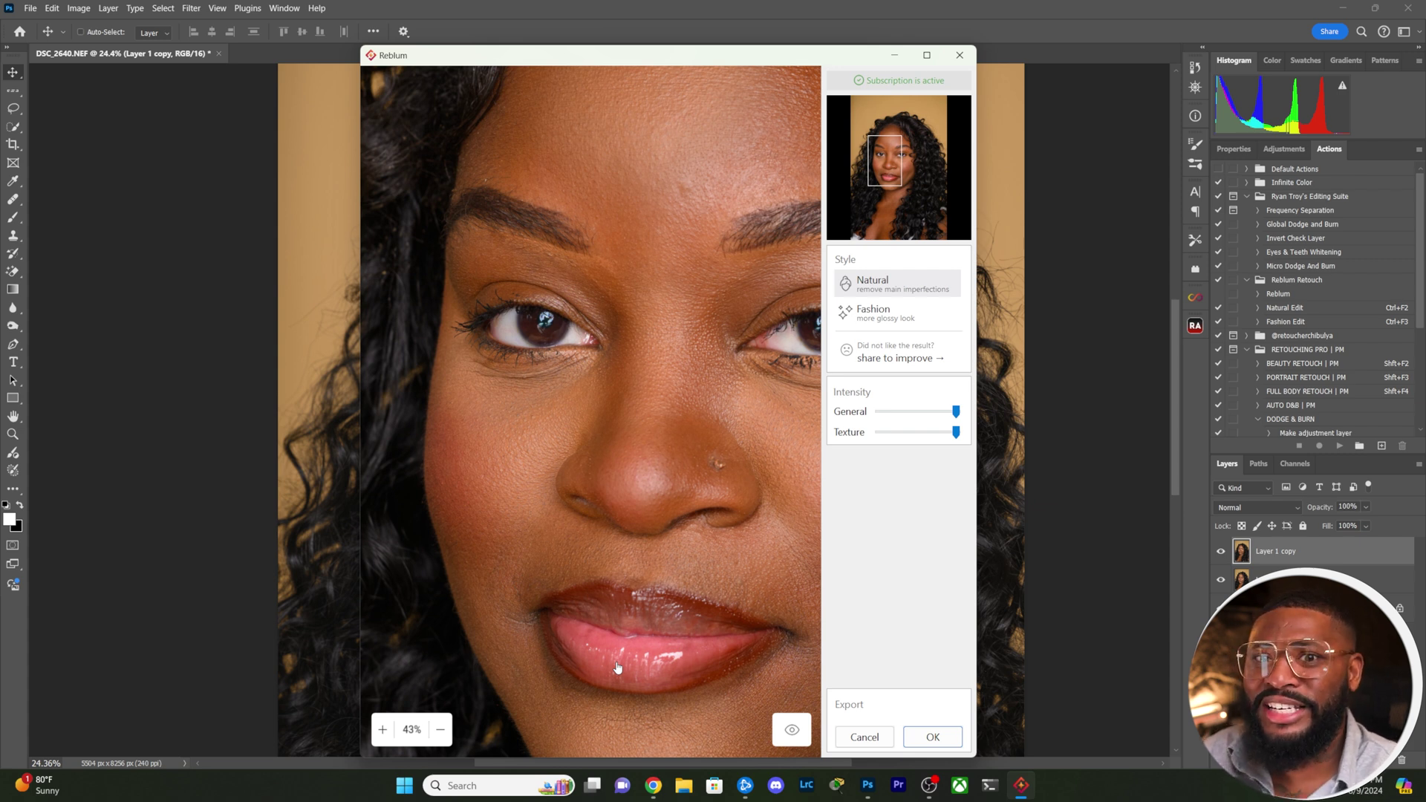
pyautogui.click(382, 729)
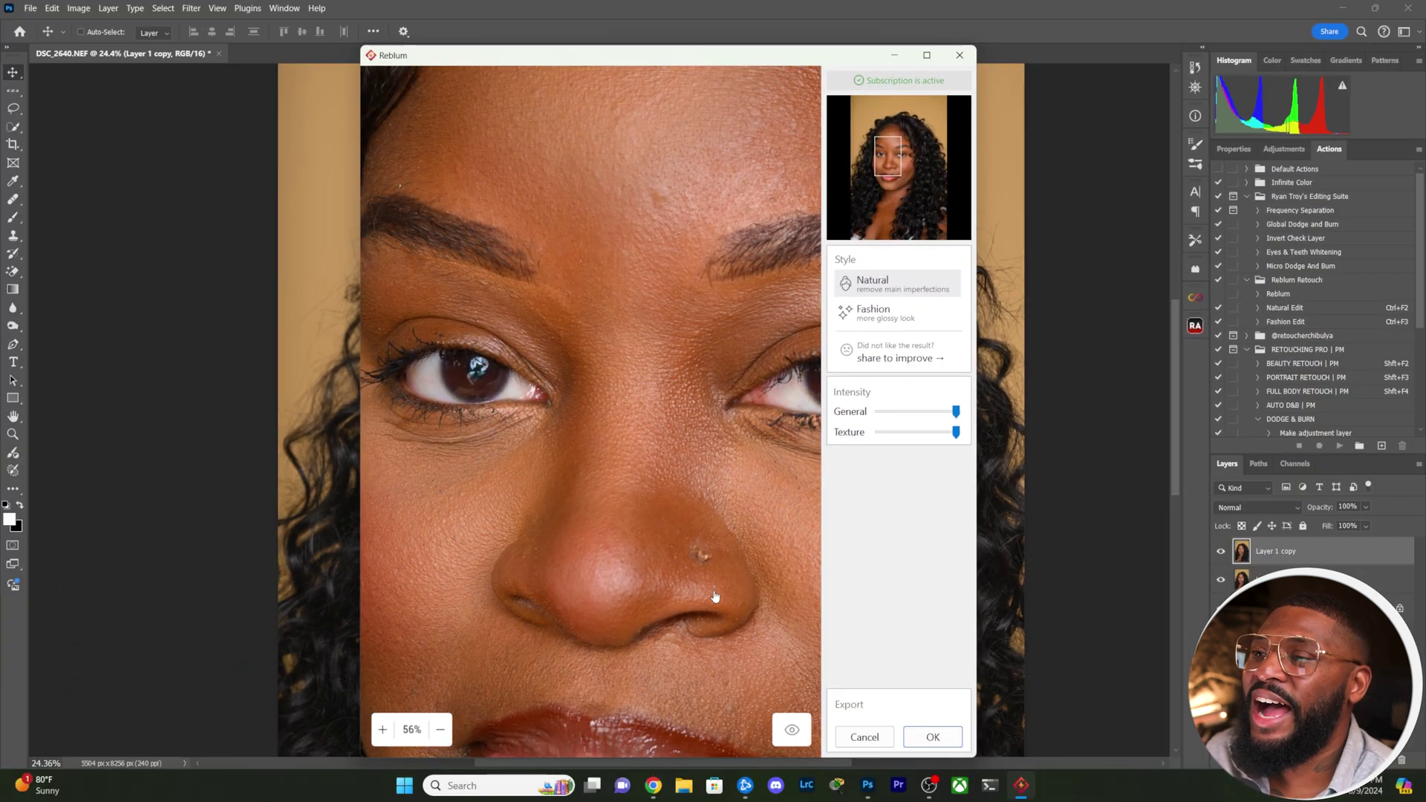
pyautogui.moveTo(720, 615); pyautogui.dragTo(541, 567)
pyautogui.click(790, 732)
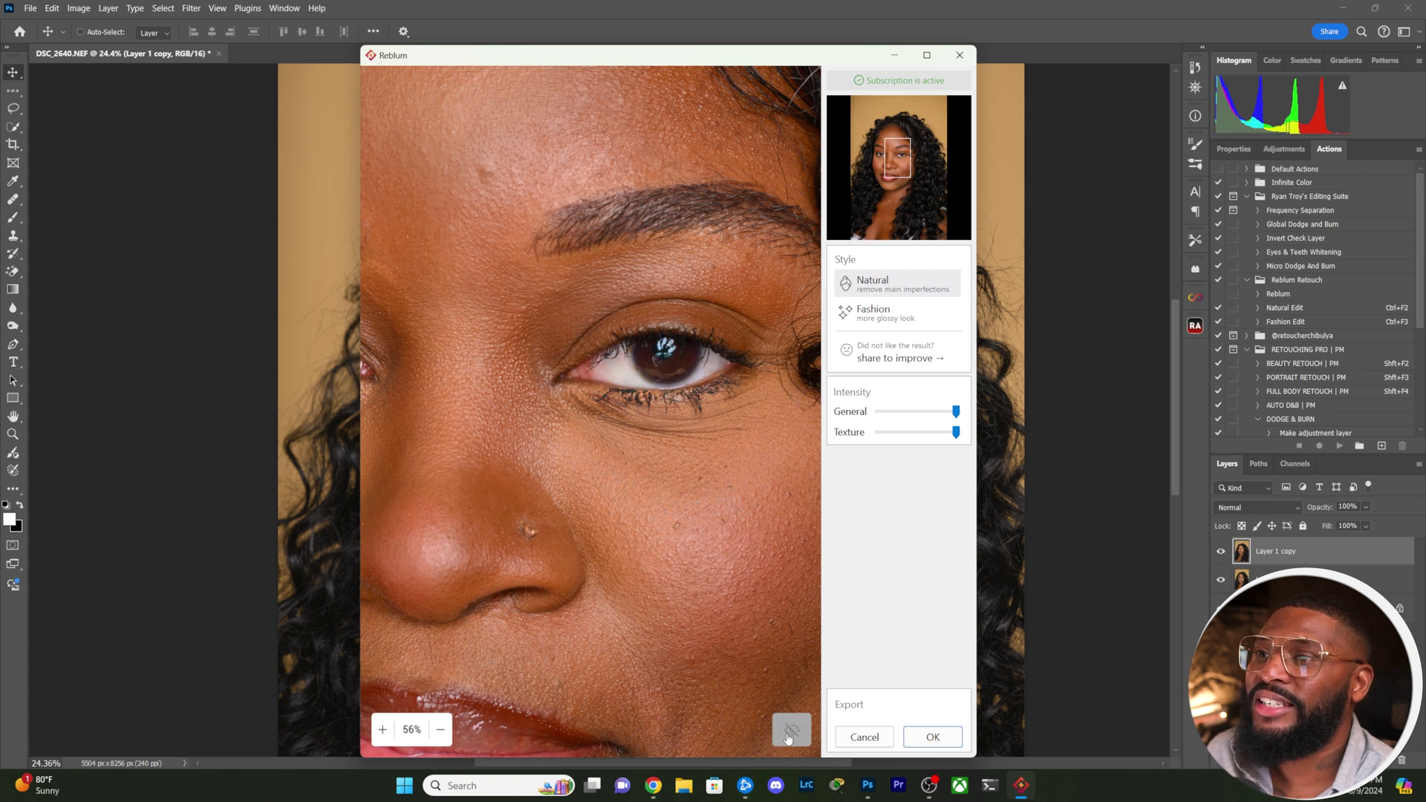
# - Compare the original and the Natural style retouch across the whole face in the Reblum preview
pyautogui.click(441, 730)
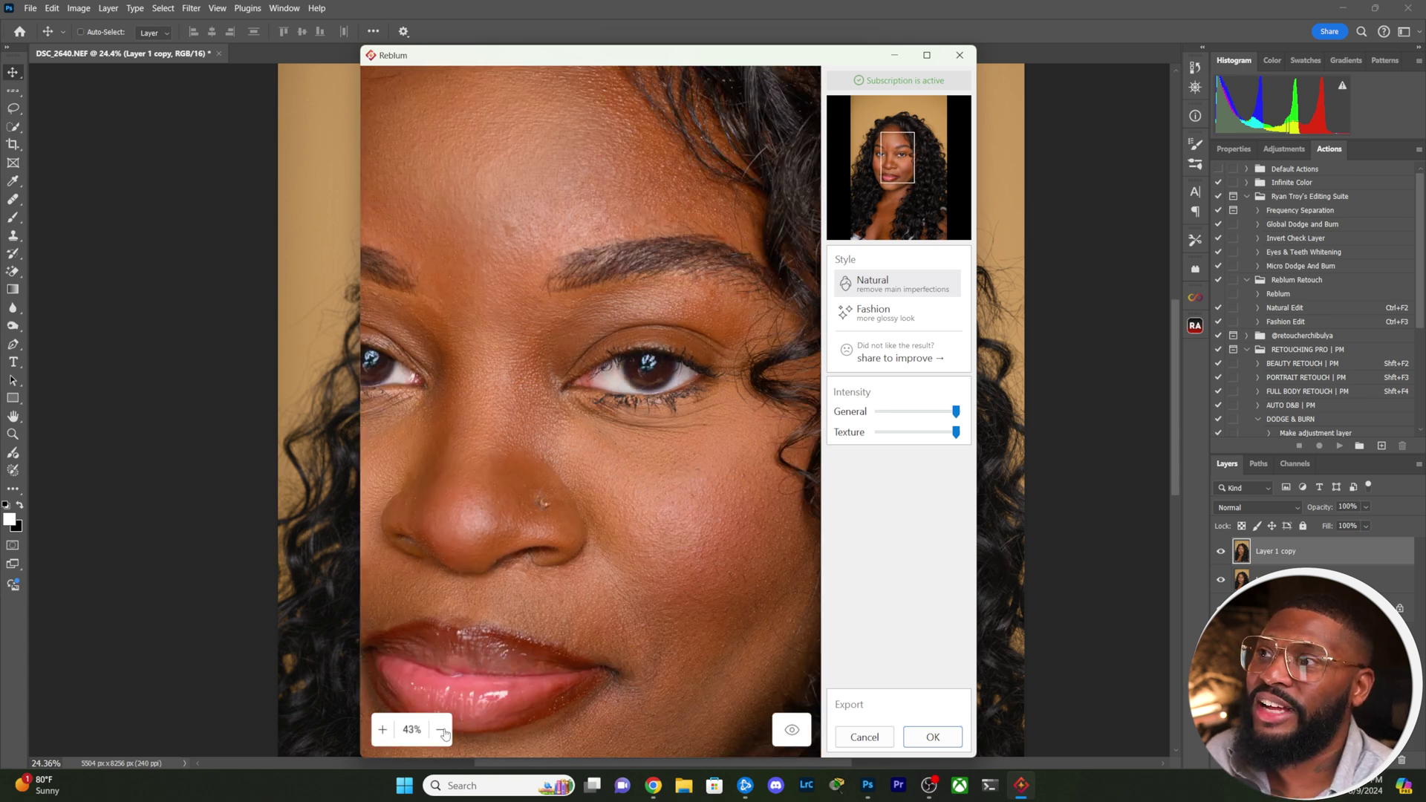
pyautogui.click(442, 731)
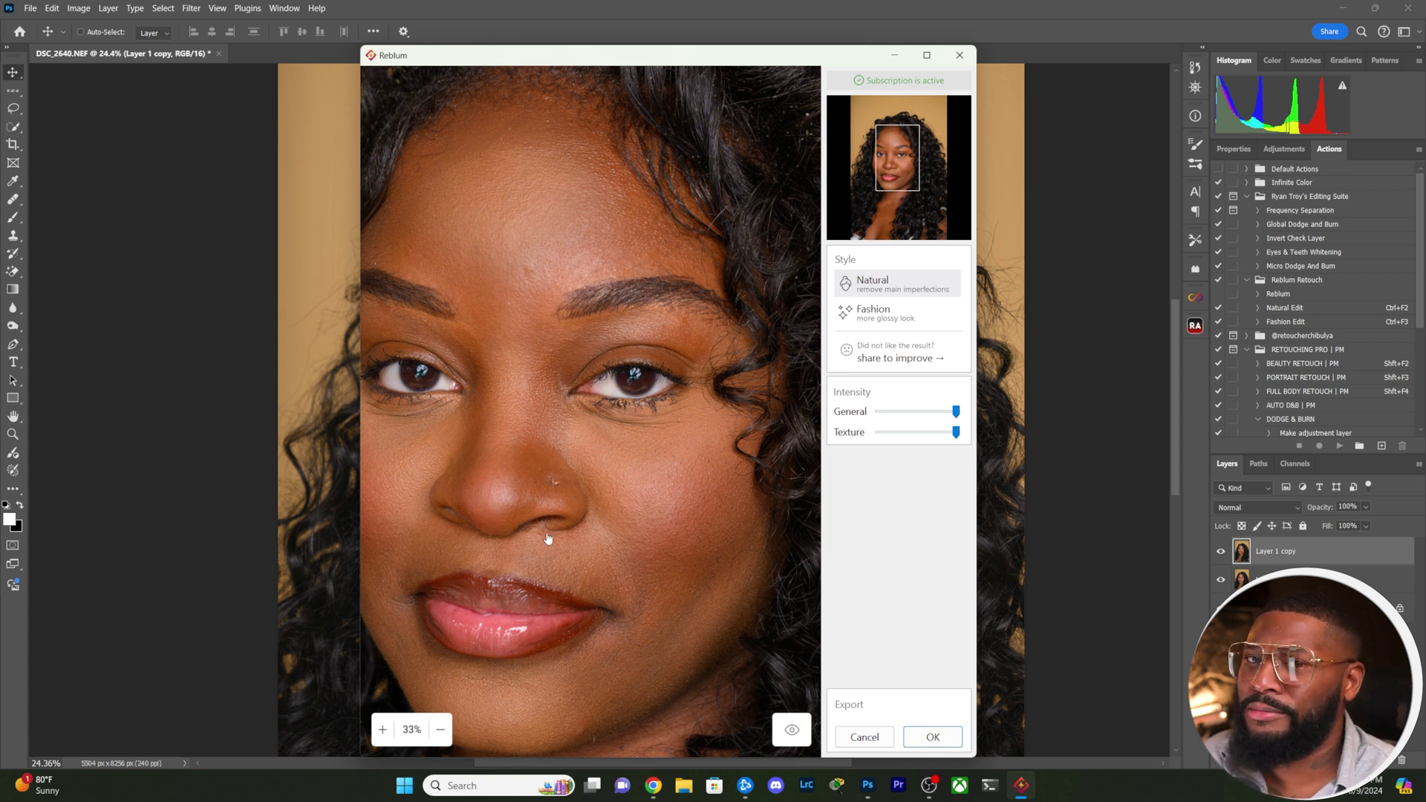
pyautogui.moveTo(552, 537); pyautogui.dragTo(652, 560)
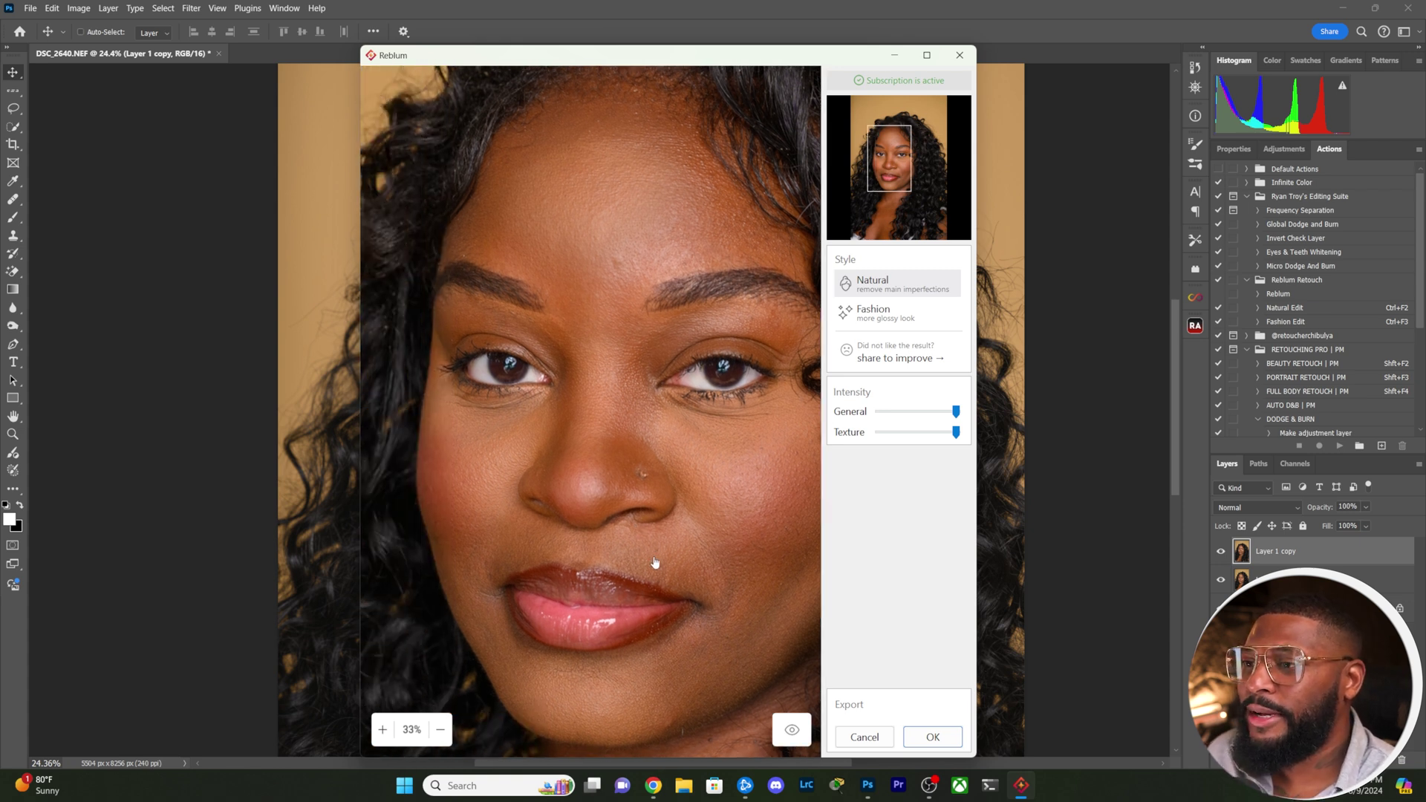
pyautogui.click(792, 729)
pyautogui.click(441, 729)
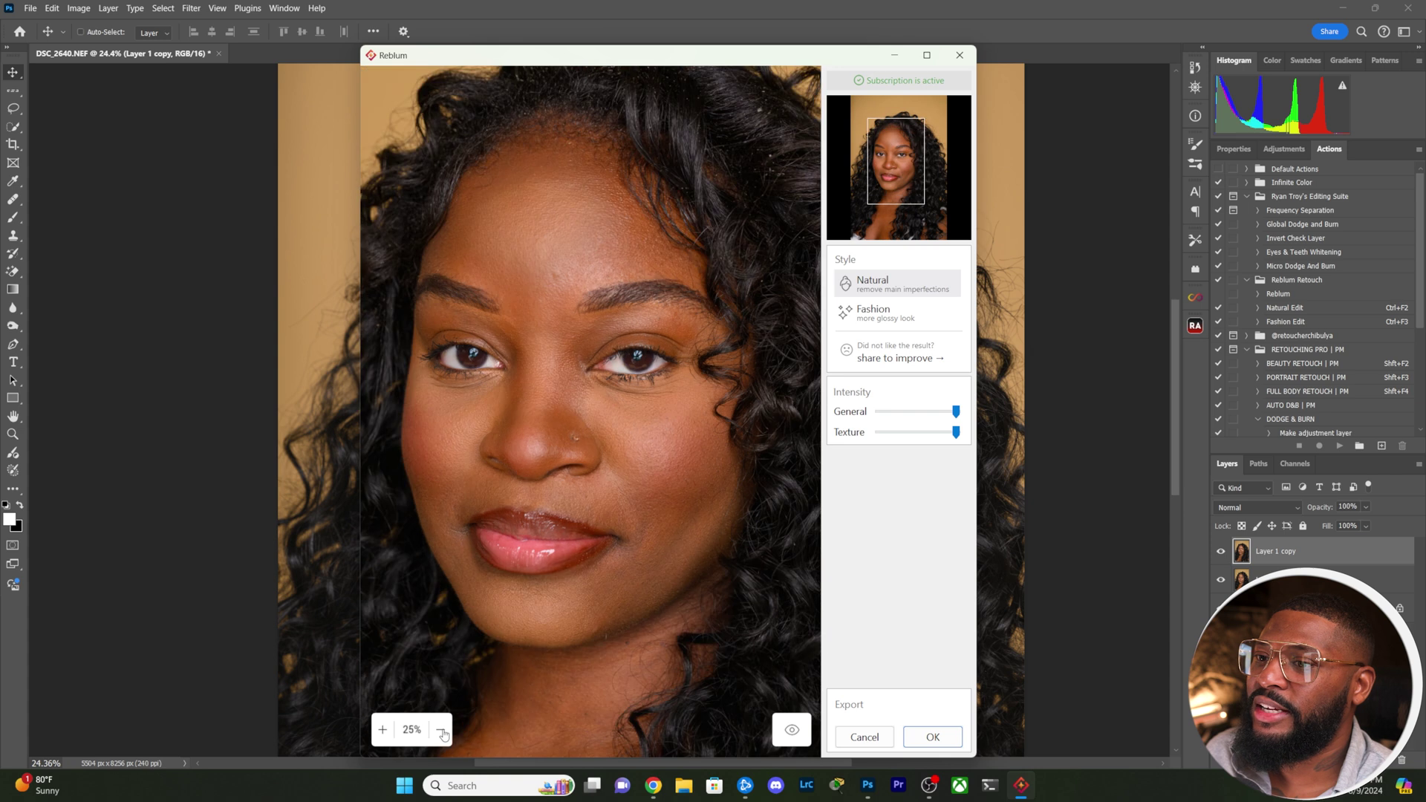
pyautogui.click(793, 733)
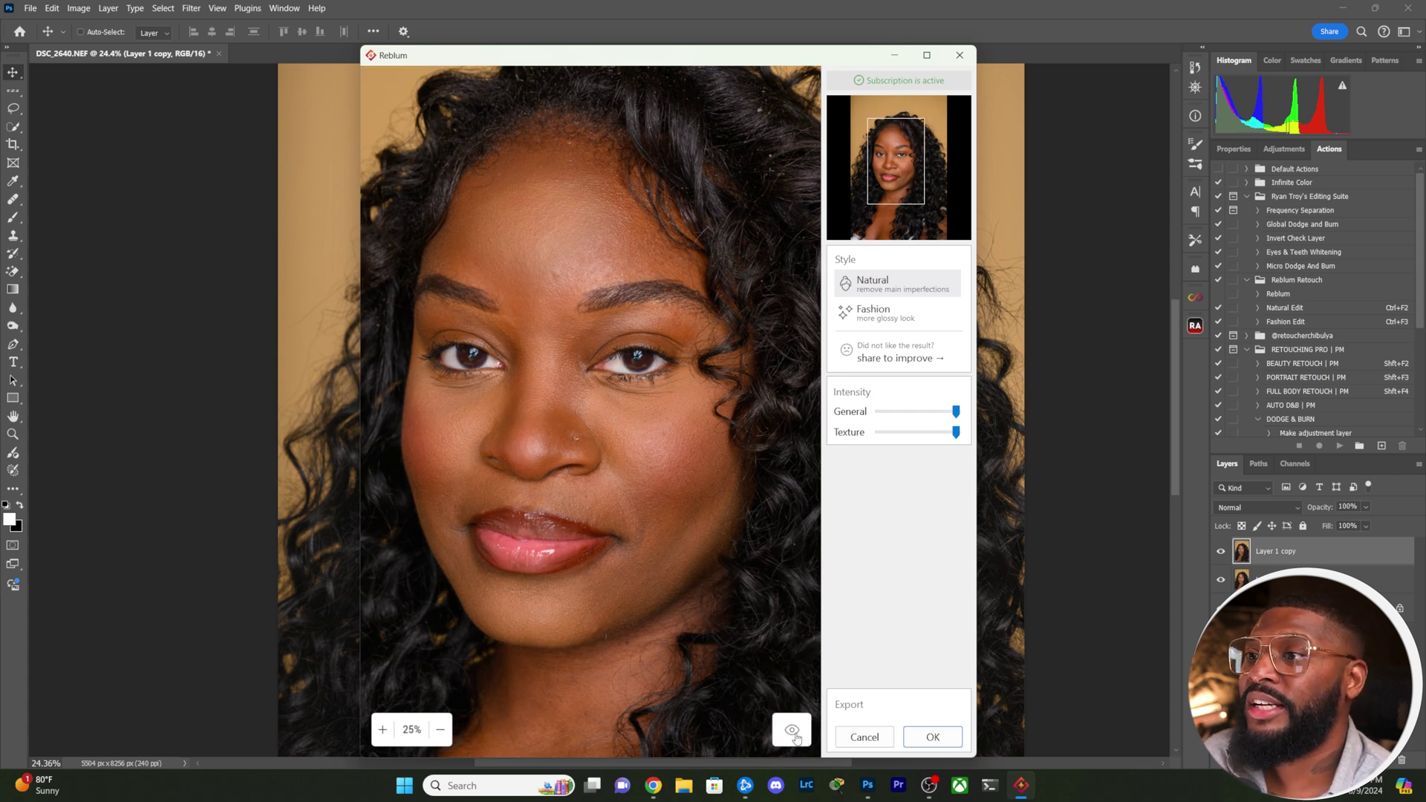
pyautogui.click(794, 733)
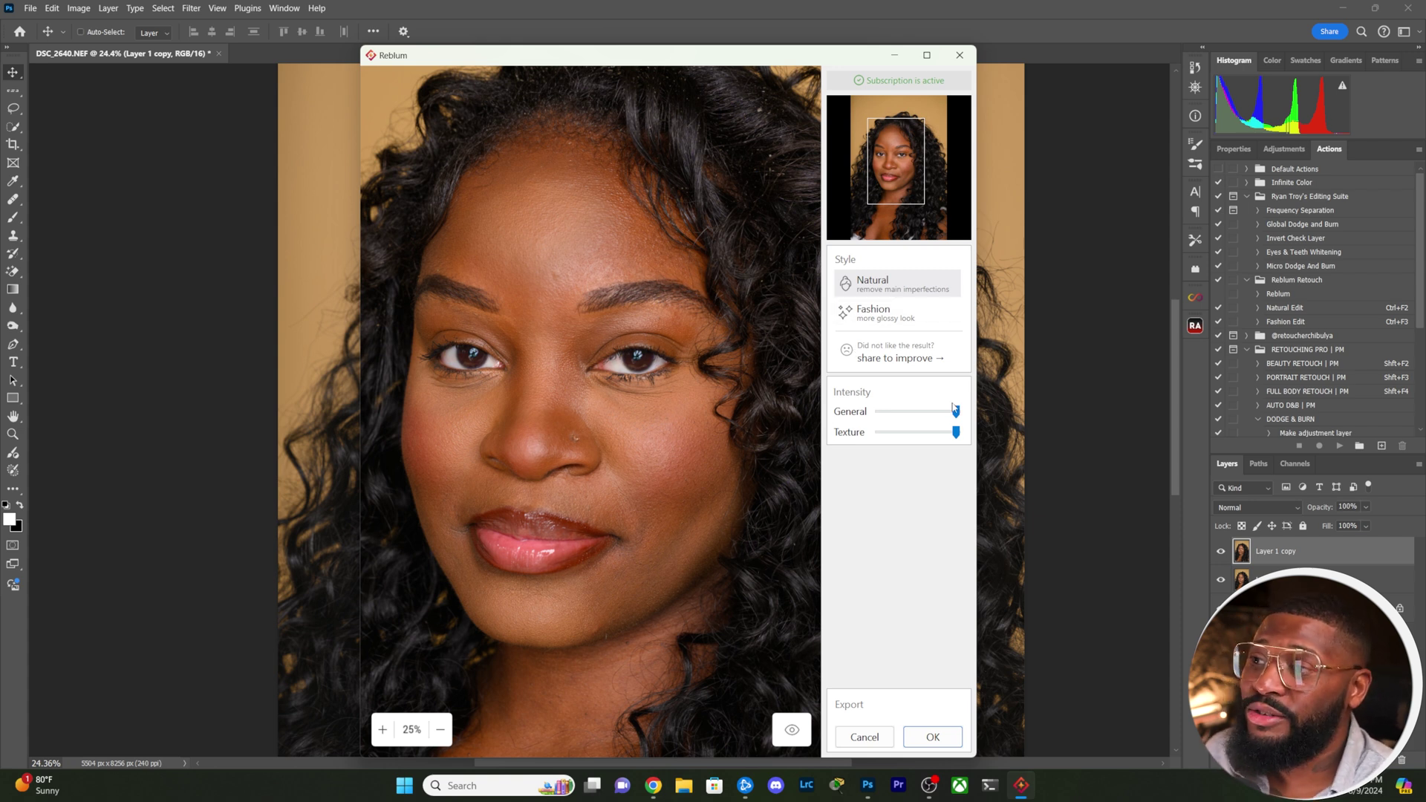
# - Try the retouch with General and Texture intensity at minimum, and return both to maximum
pyautogui.moveTo(956, 412)
pyautogui.mouseDown()
pyautogui.moveTo(814, 431)
pyautogui.moveTo(956, 413)
pyautogui.mouseUp()
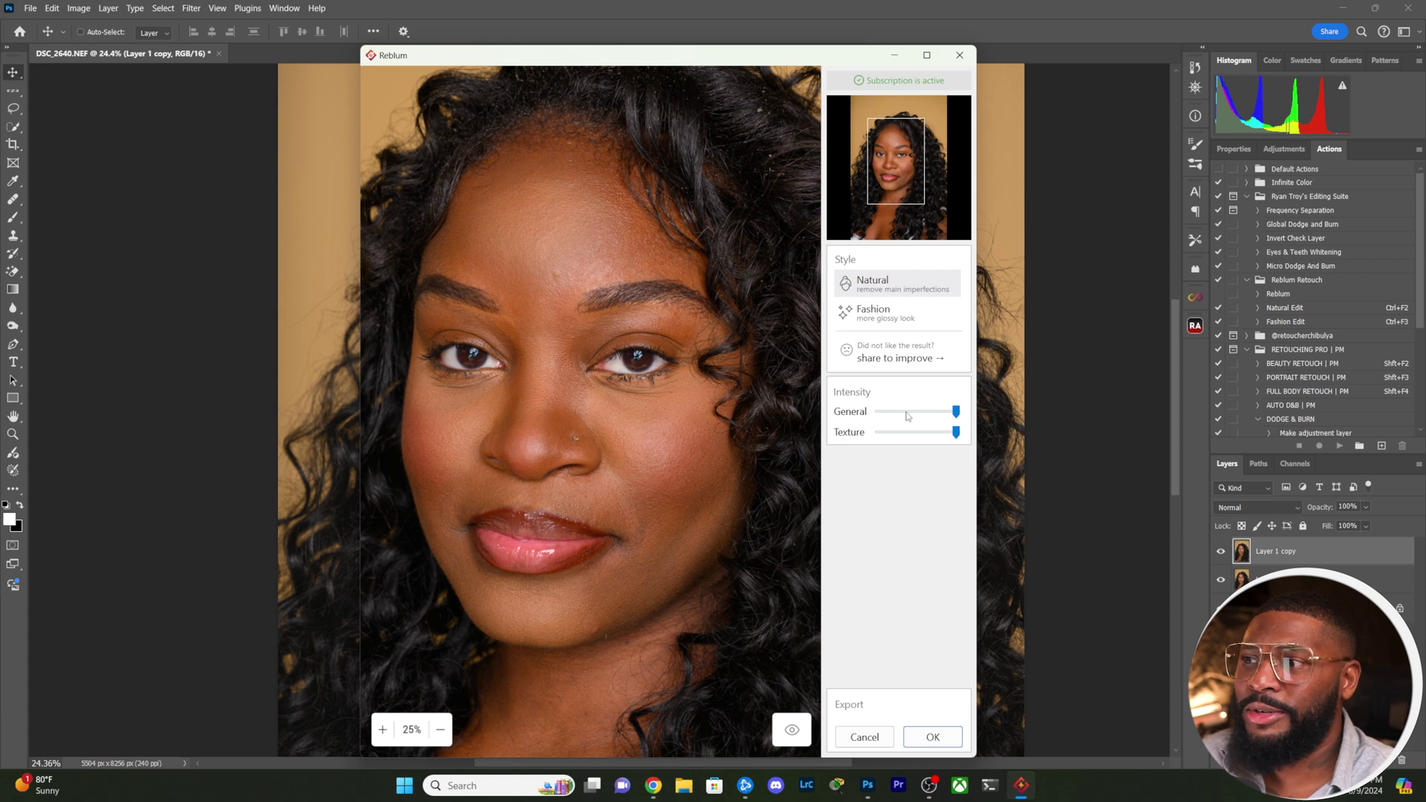
pyautogui.moveTo(959, 433); pyautogui.dragTo(910, 413)
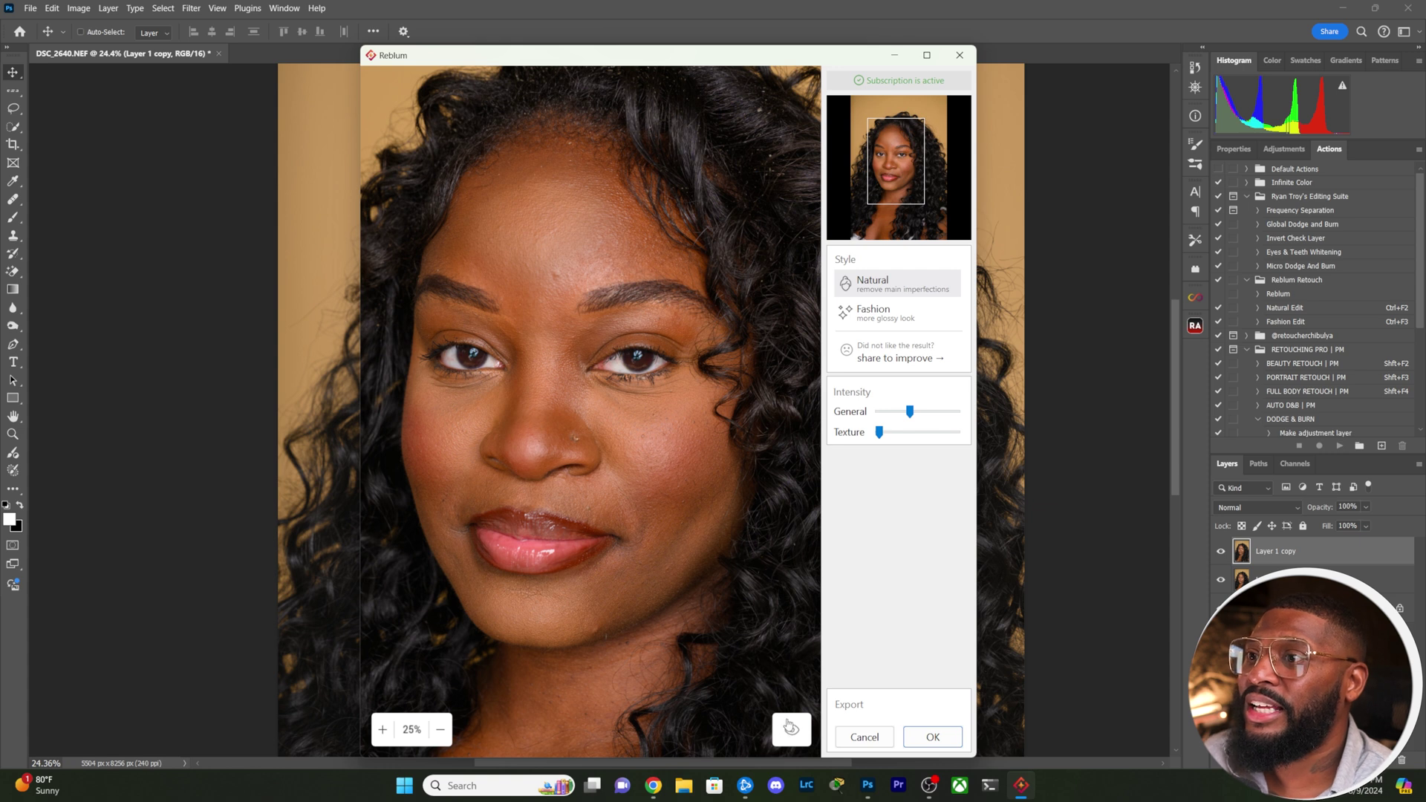
pyautogui.moveTo(909, 413); pyautogui.dragTo(880, 413)
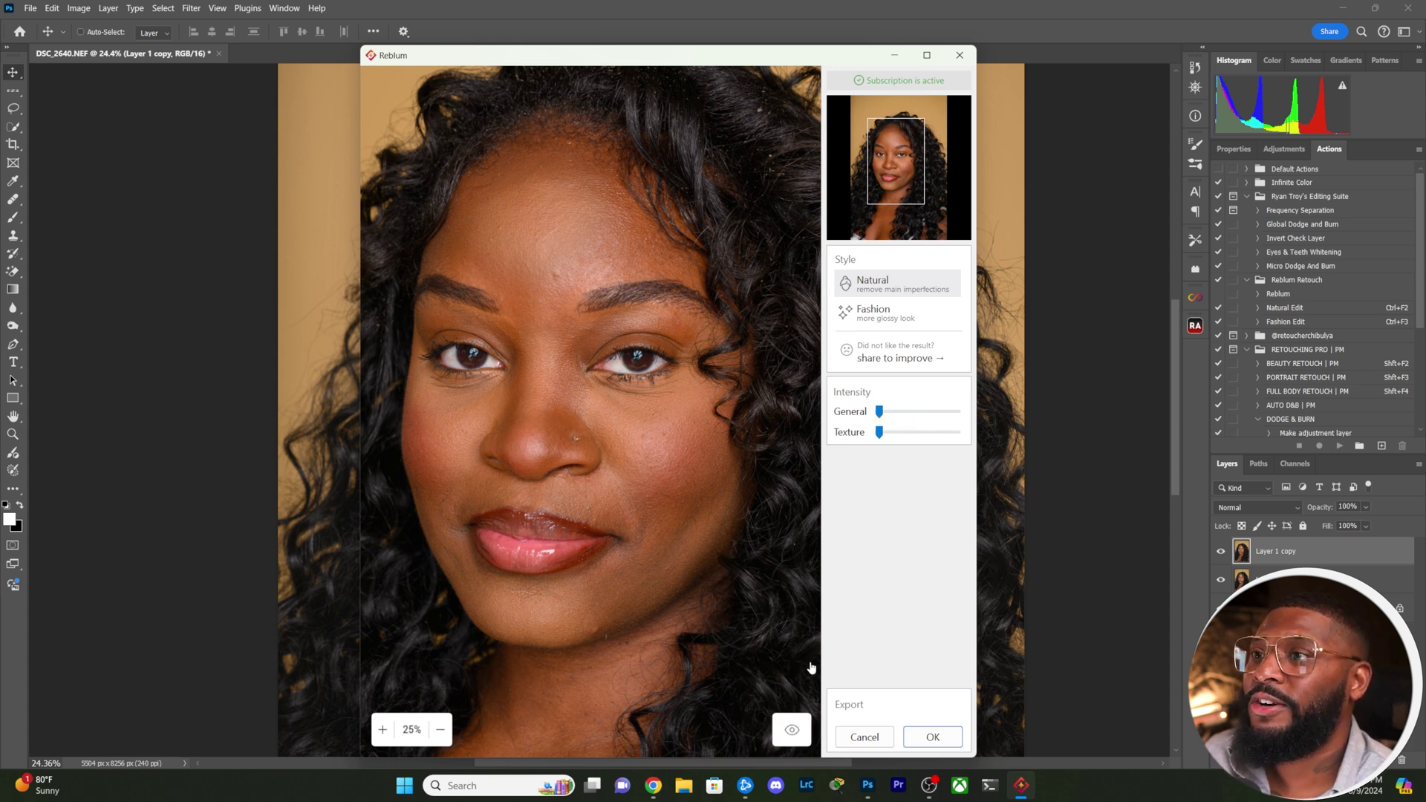
pyautogui.moveTo(880, 412); pyautogui.dragTo(1061, 418)
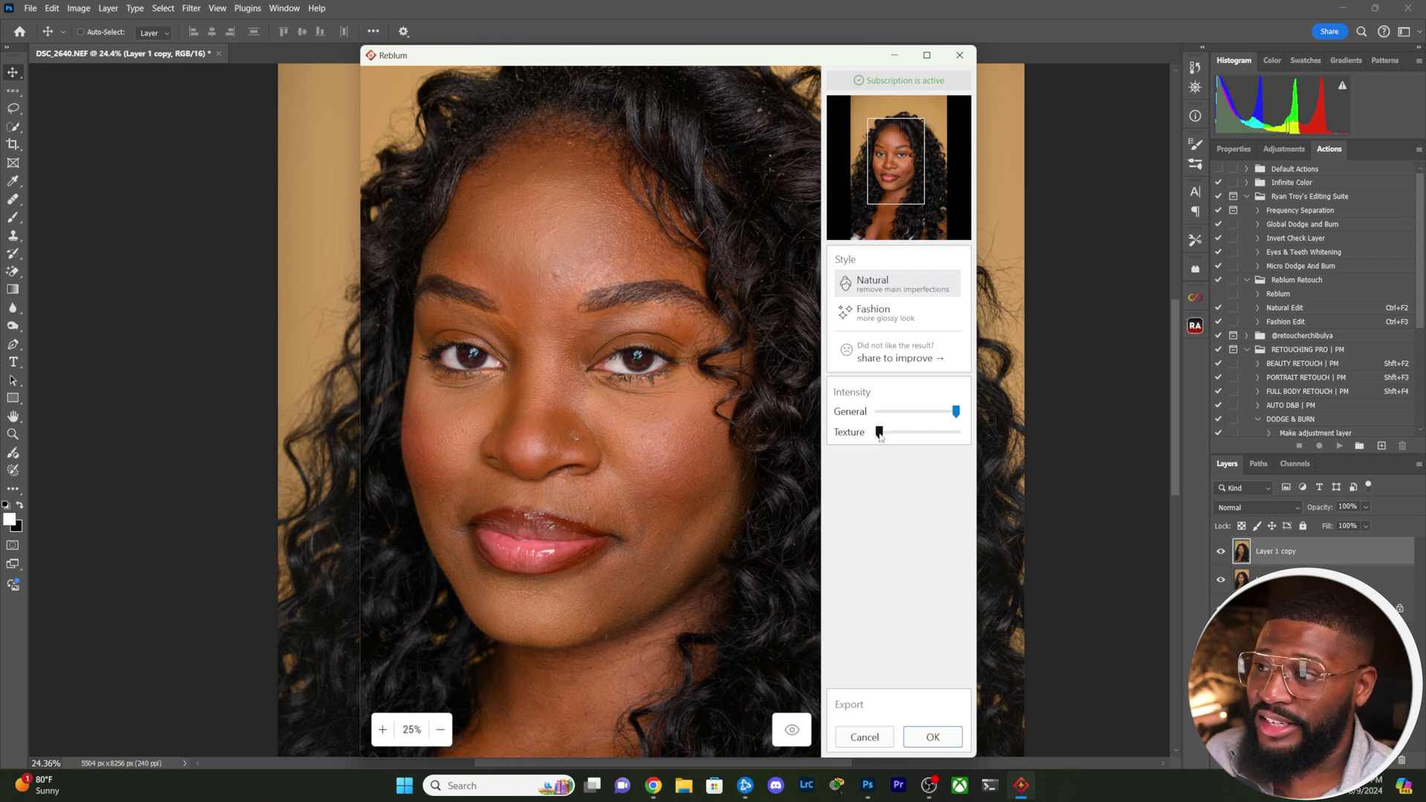
pyautogui.moveTo(881, 433); pyautogui.dragTo(1005, 450)
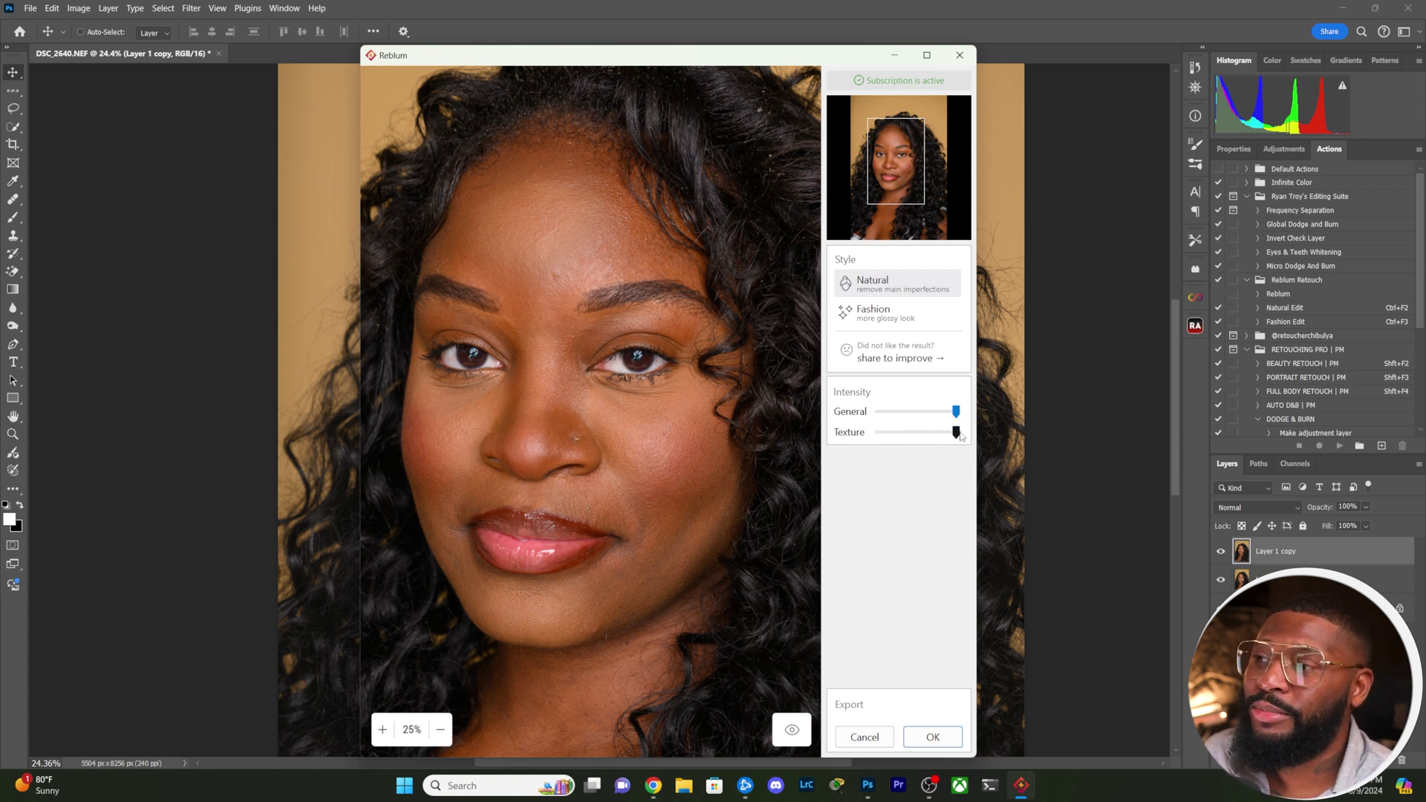
# - Lower the Texture intensity slightly below maximum and apply the Natural retouch
pyautogui.moveTo(956, 432); pyautogui.dragTo(940, 435)
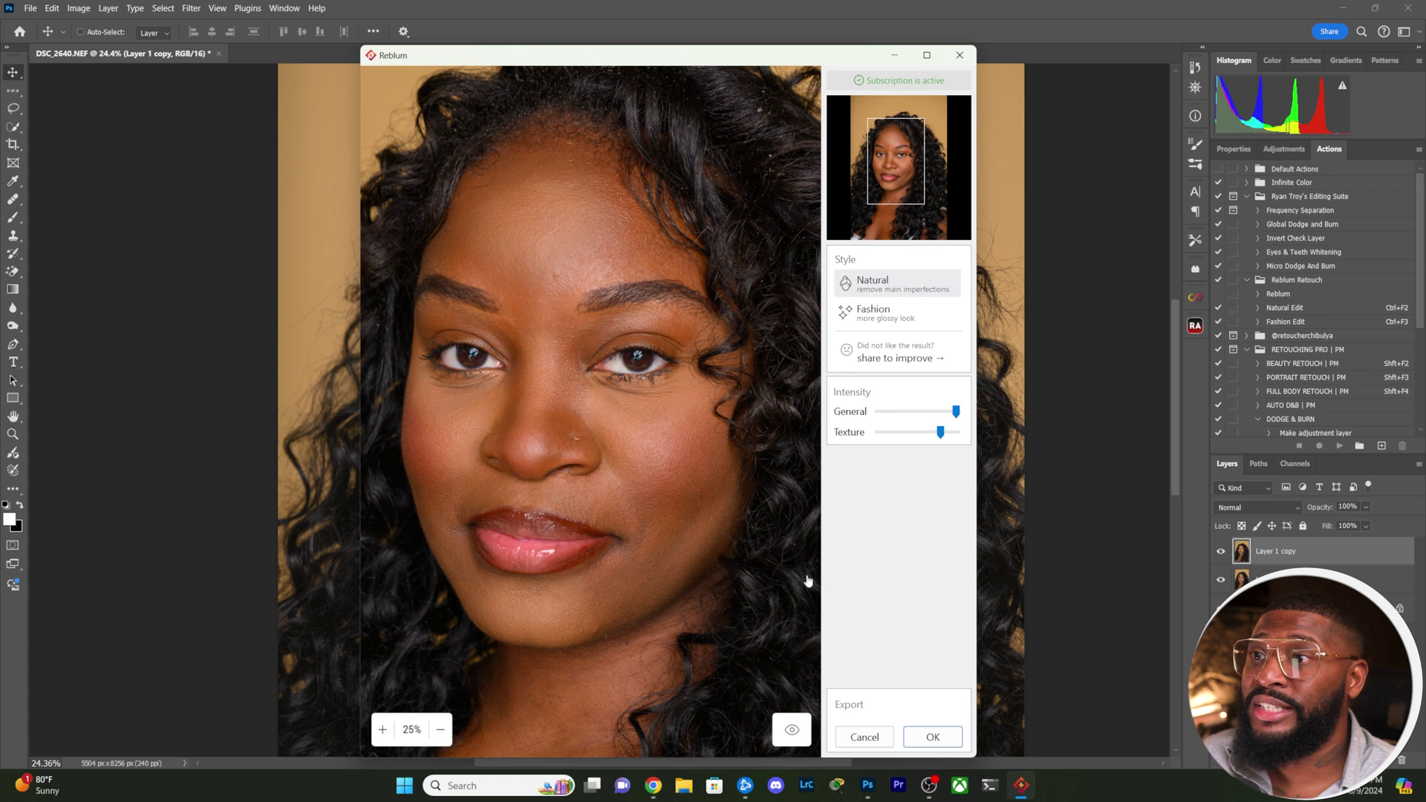
pyautogui.click(914, 743)
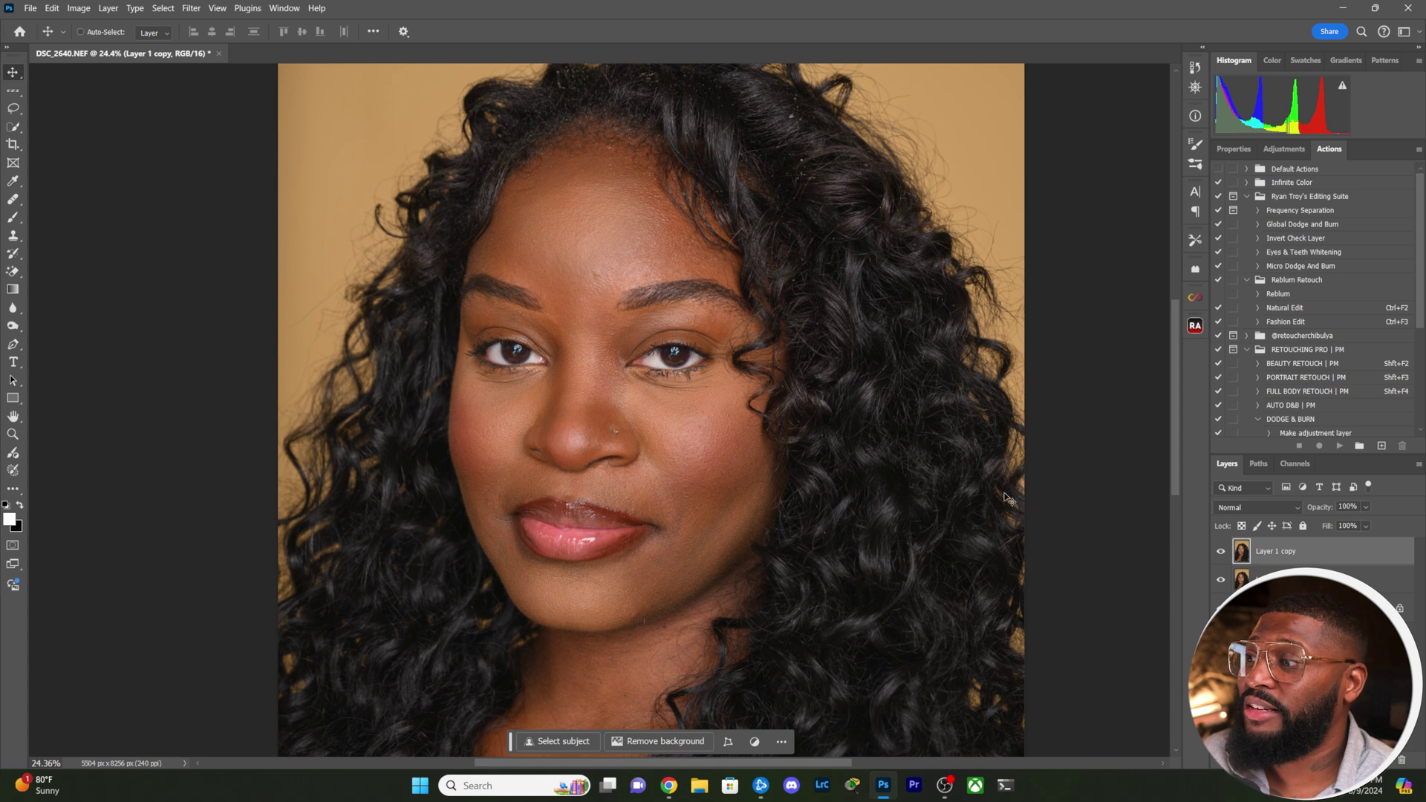
# - Compare the face with and without the retouched Layer 1 copy in a close-up
pyautogui.scroll(3, 472, 387)
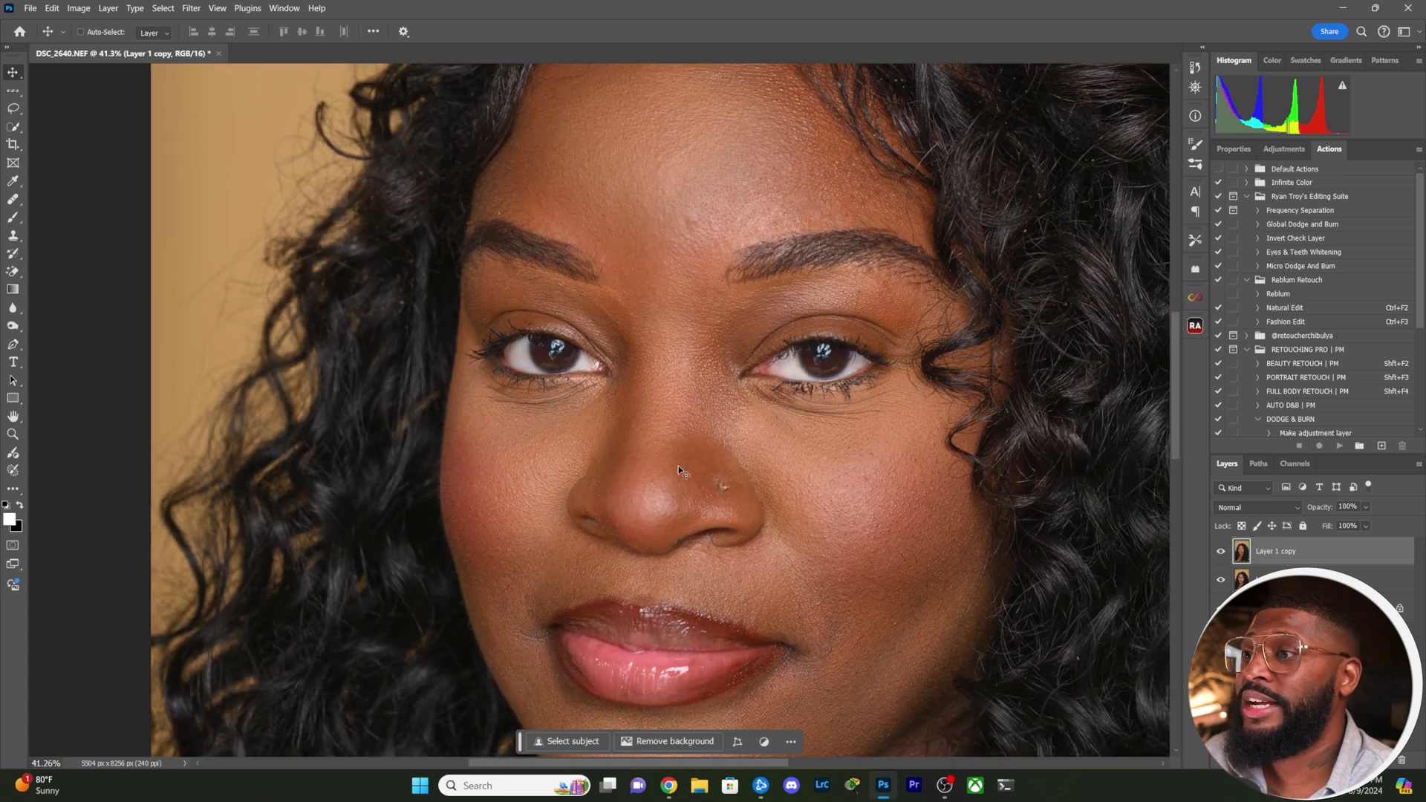
pyautogui.moveTo(679, 466); pyautogui.dragTo(587, 410)
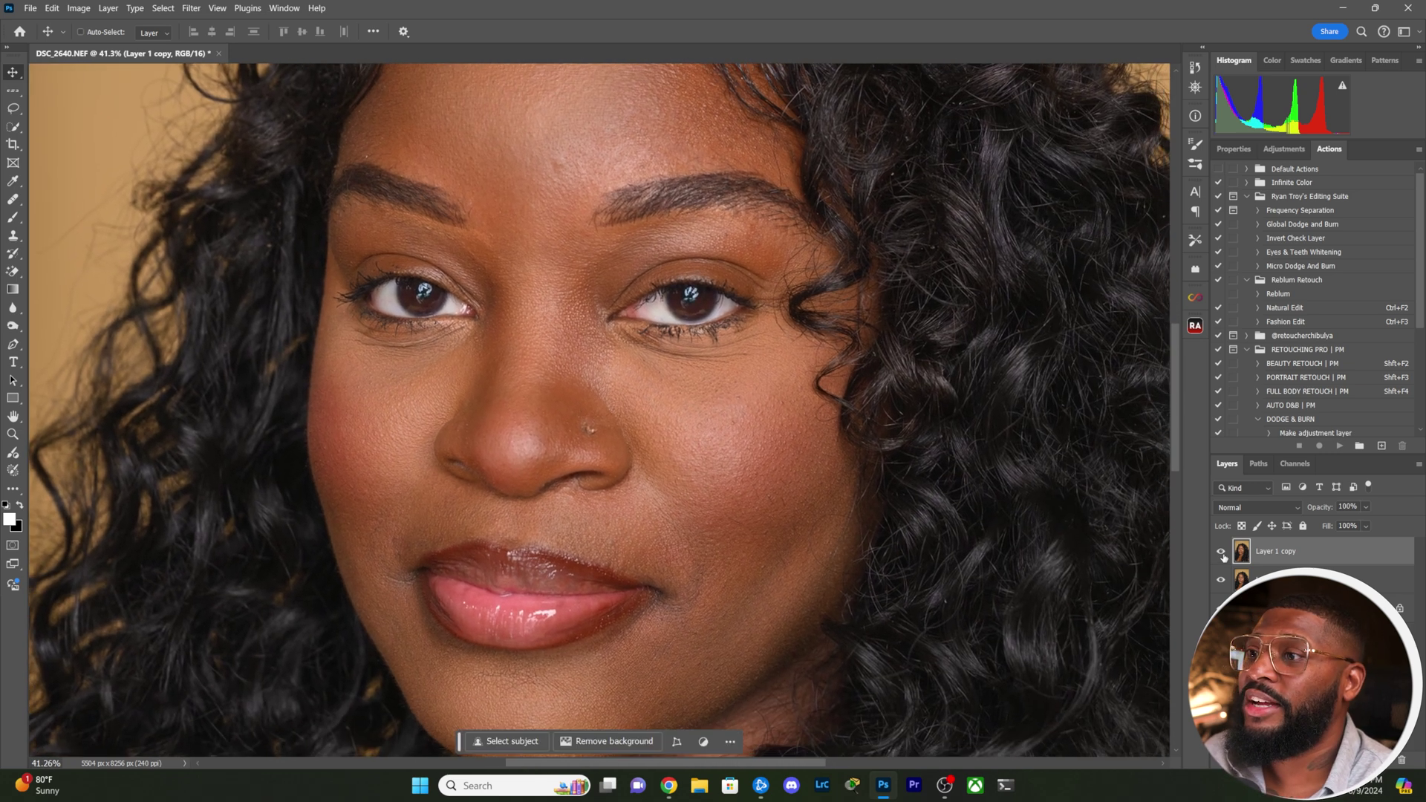
pyautogui.click(1221, 557)
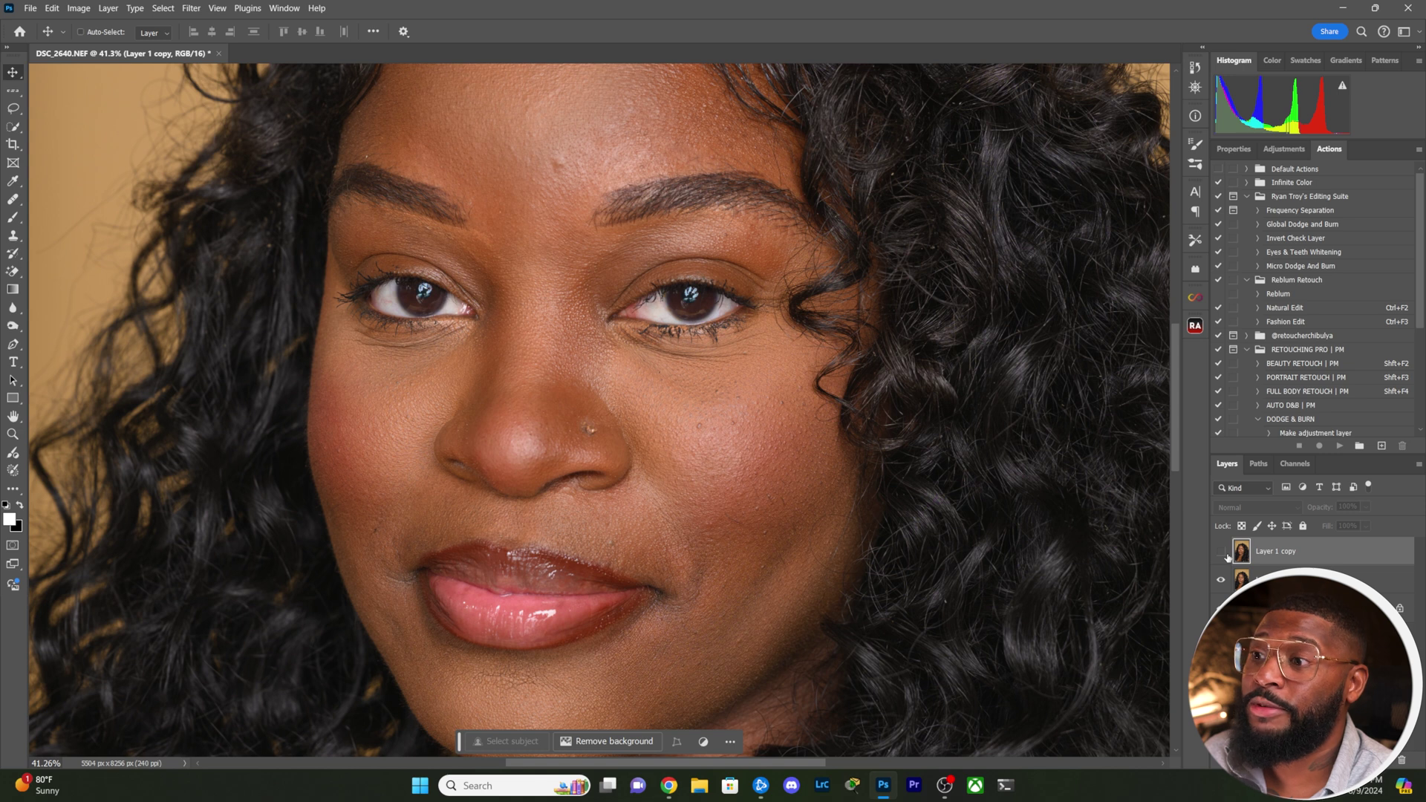
pyautogui.click(1224, 553)
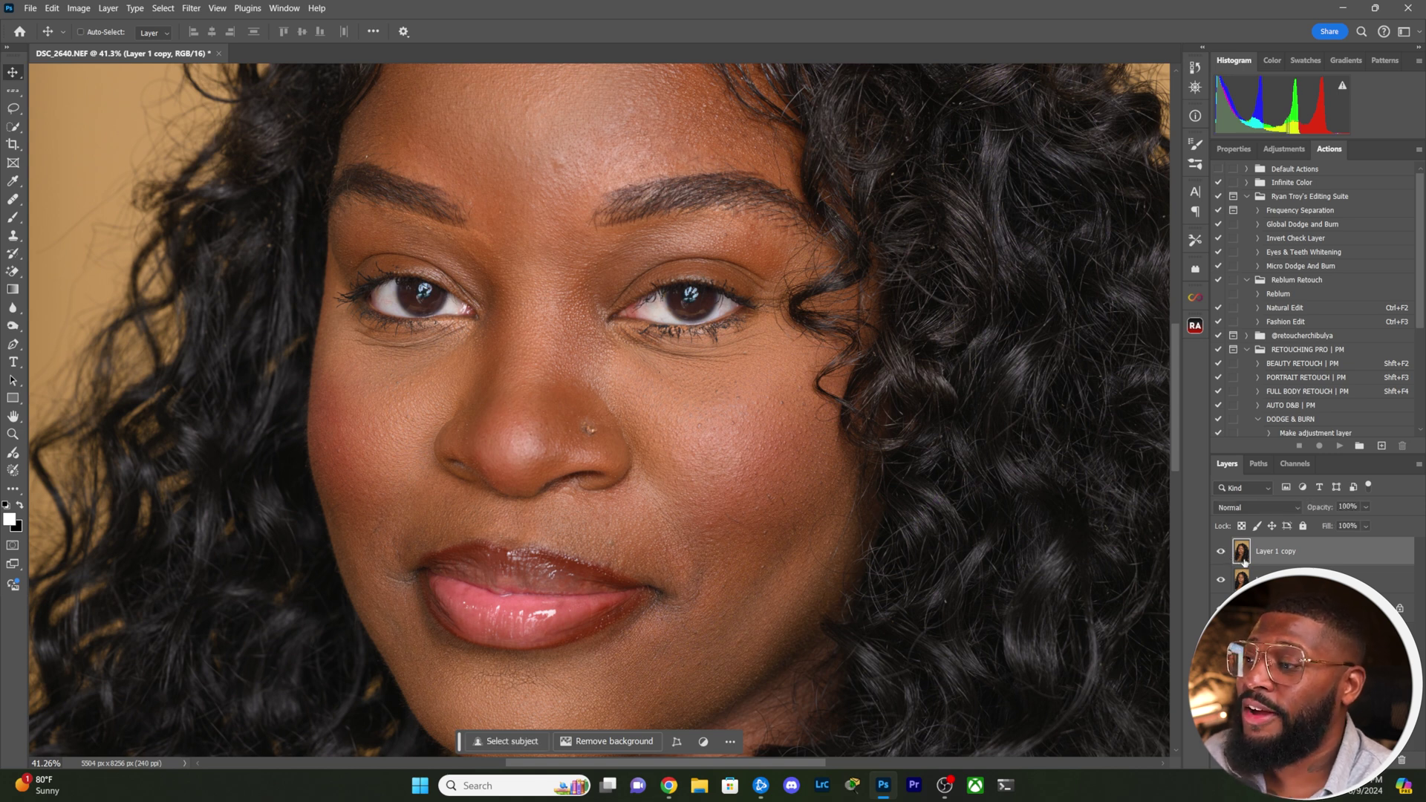
# - Hide Layer 1 copy and run the Reblum Natural Edit action on a fresh duplicate of Layer 1
pyautogui.click(1222, 555)
pyautogui.click(1270, 580)
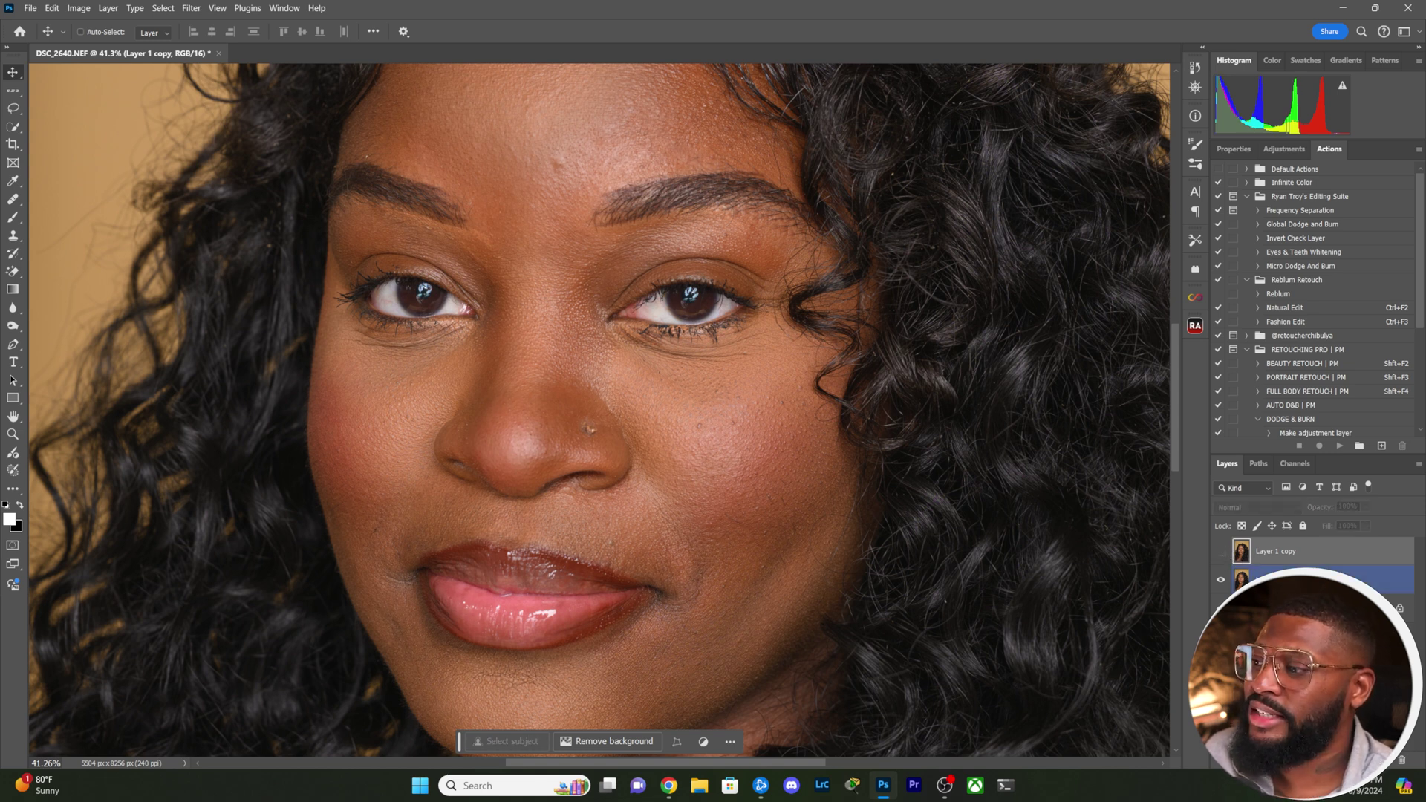
pyautogui.press('ctrl')
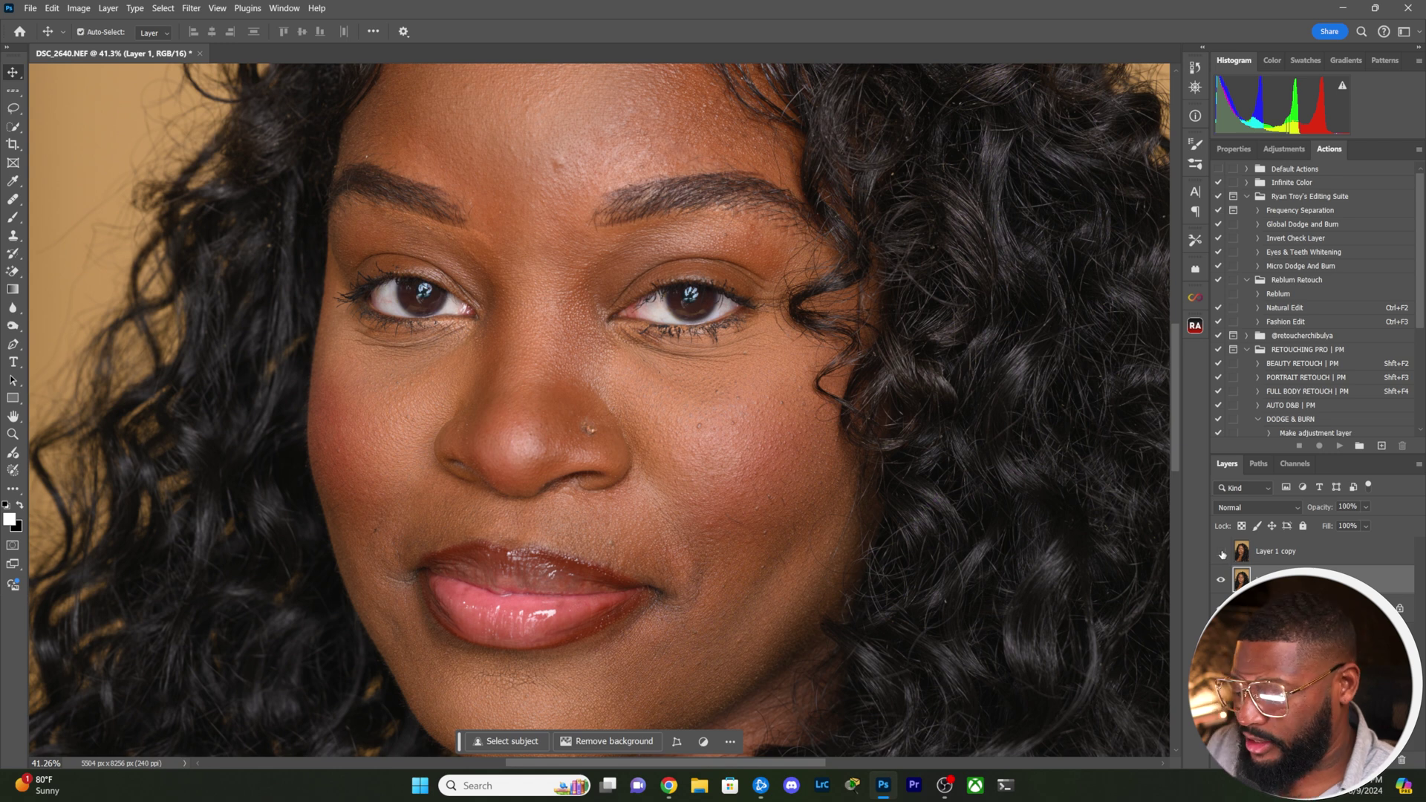
pyautogui.hotkey('ctrl', 'j')
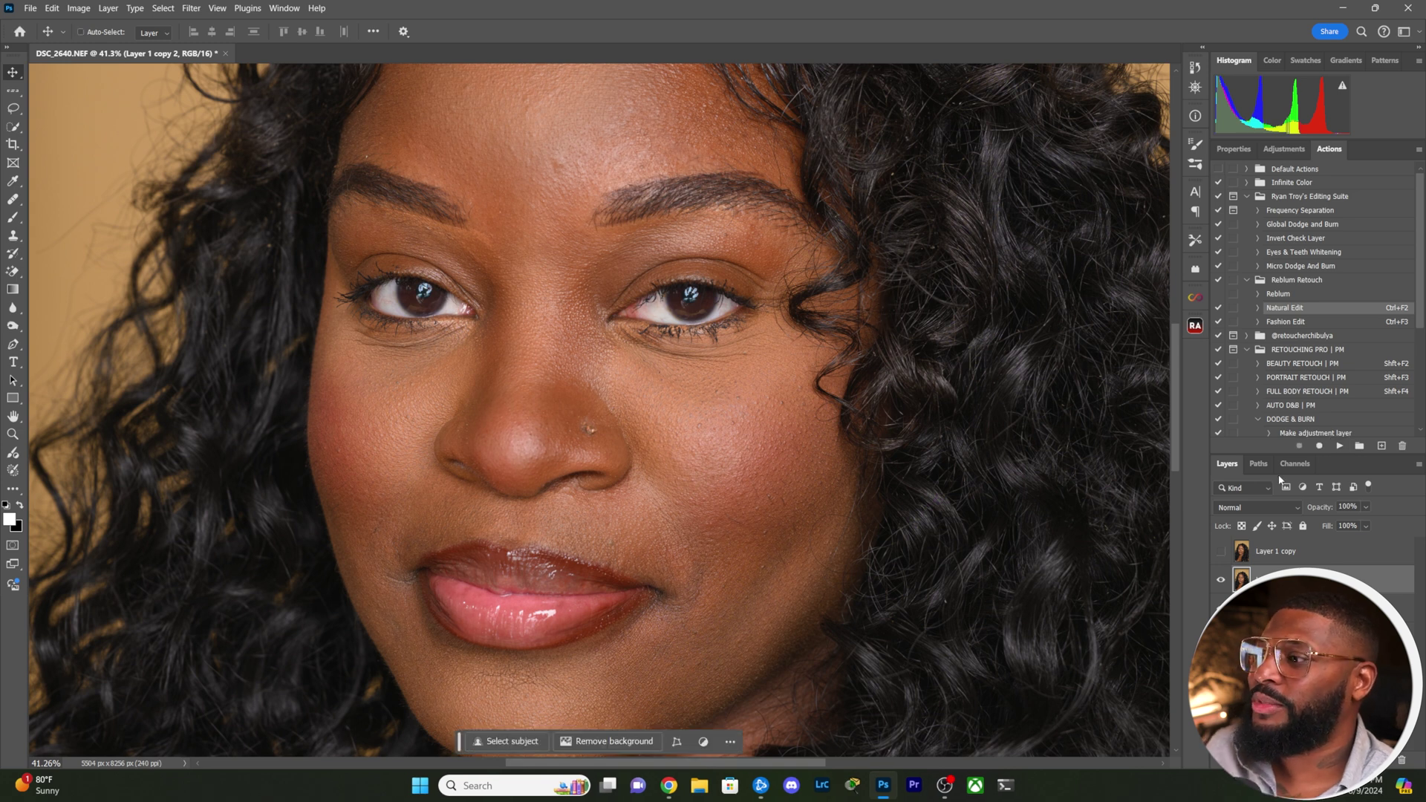
# - Compare the Natural Edit layer with the unretouched image on the face, lips and neck
pyautogui.click(1219, 582)
pyautogui.click(1220, 583)
pyautogui.click(1219, 584)
pyautogui.click(1219, 582)
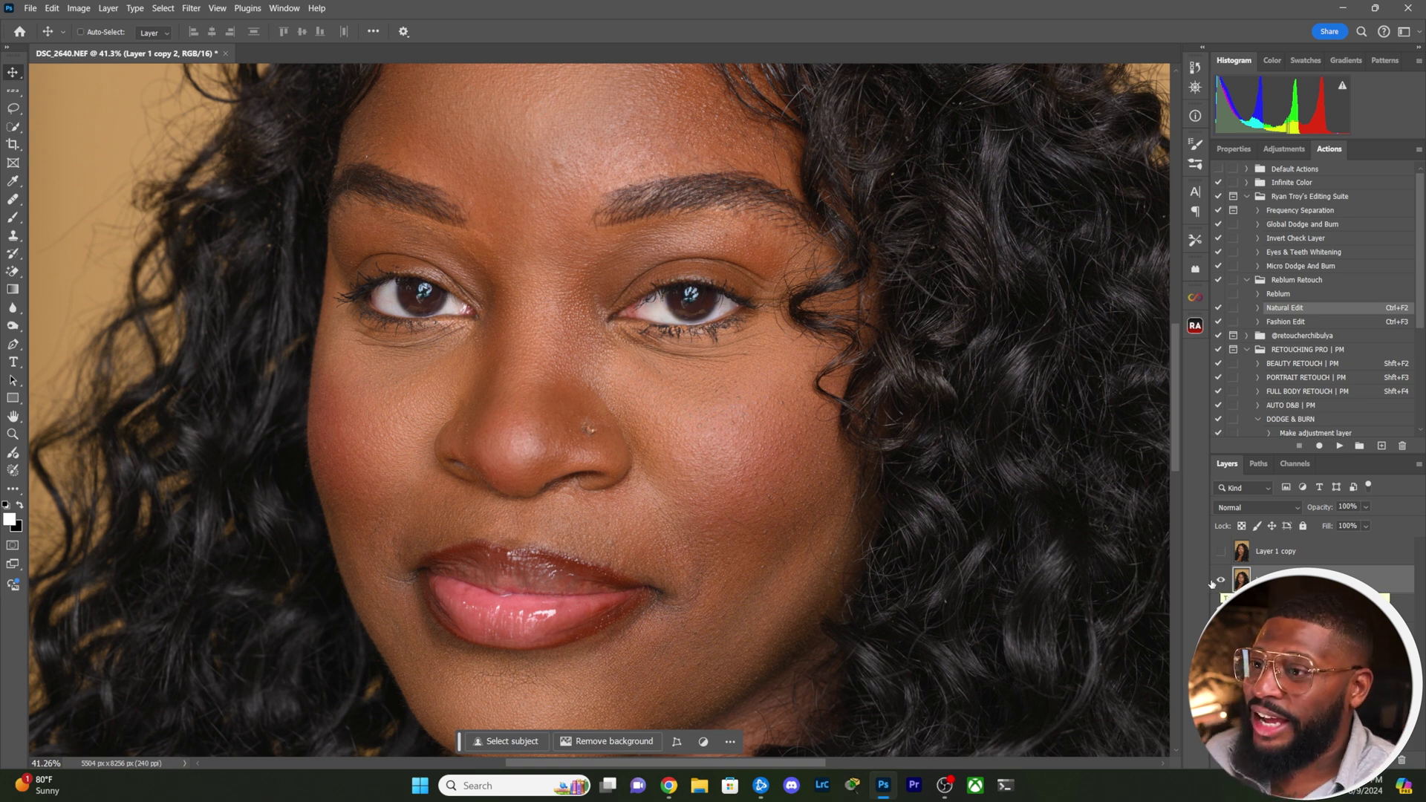
pyautogui.scroll(-3, 1003, 513)
pyautogui.moveTo(685, 557); pyautogui.dragTo(603, 223)
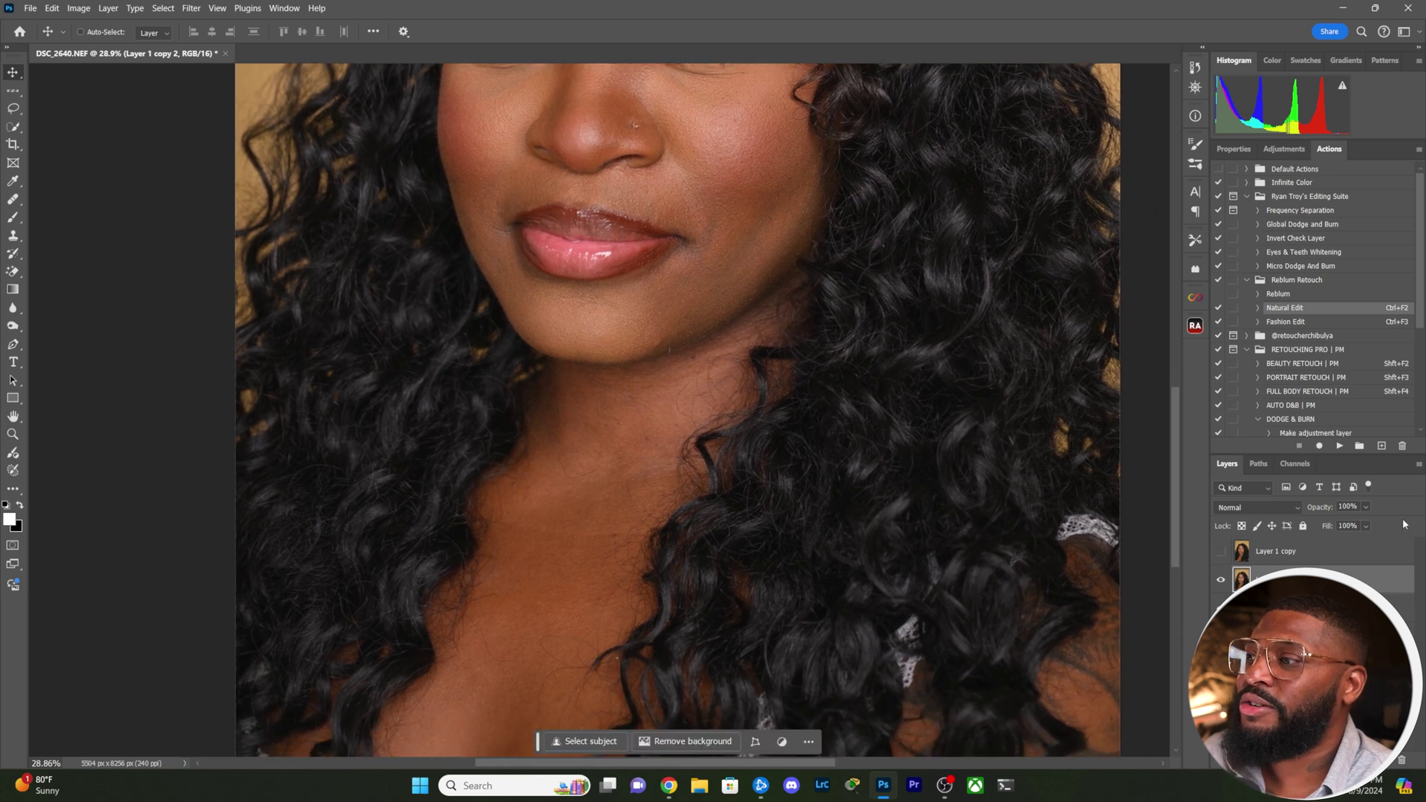
pyautogui.click(1221, 583)
pyautogui.click(1221, 583)
pyautogui.click(1221, 584)
# - Compare the Natural Edit layer with the unretouched image on the chest, and review the retouched face
pyautogui.moveTo(524, 555); pyautogui.dragTo(571, 193)
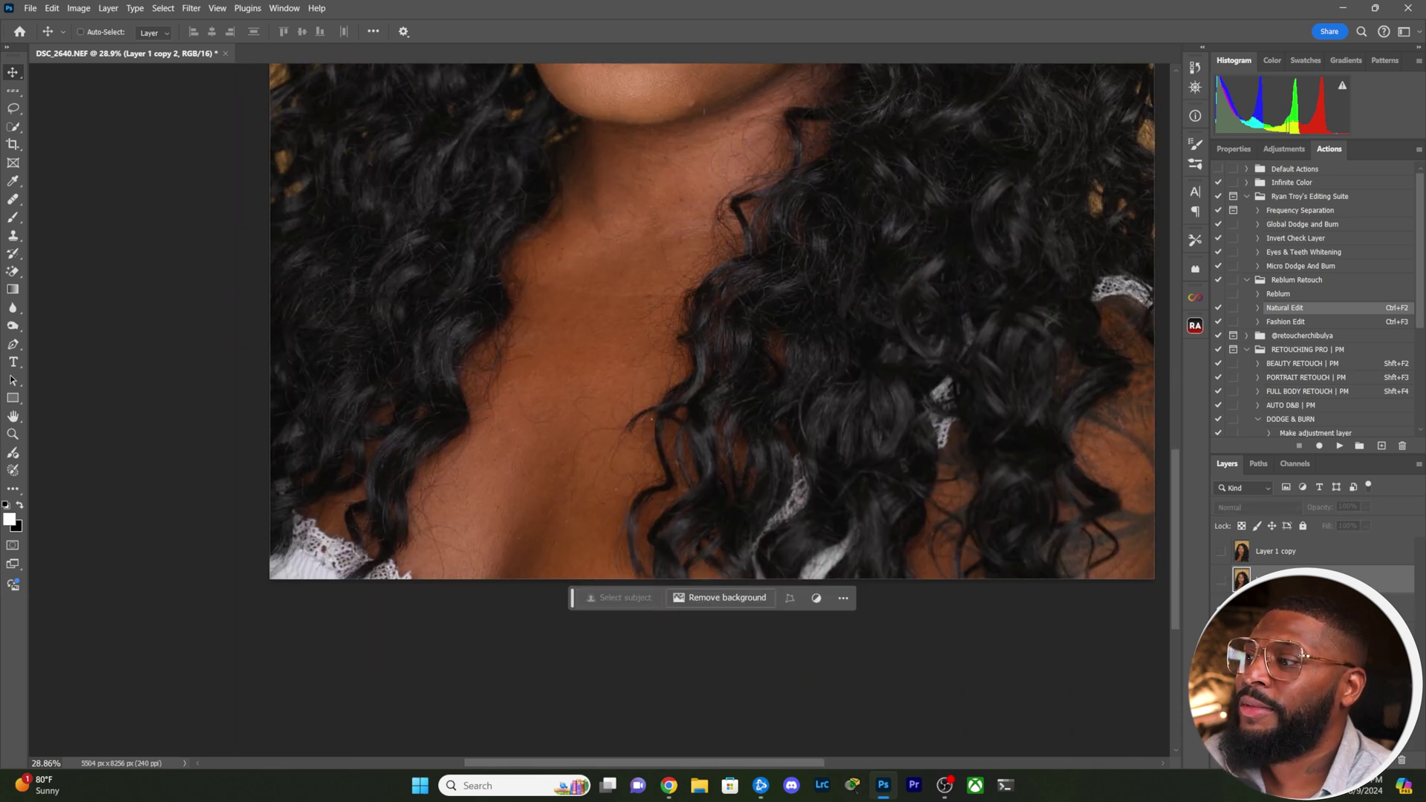
pyautogui.click(1221, 580)
pyautogui.click(1221, 581)
pyautogui.click(1221, 581)
pyautogui.click(1220, 581)
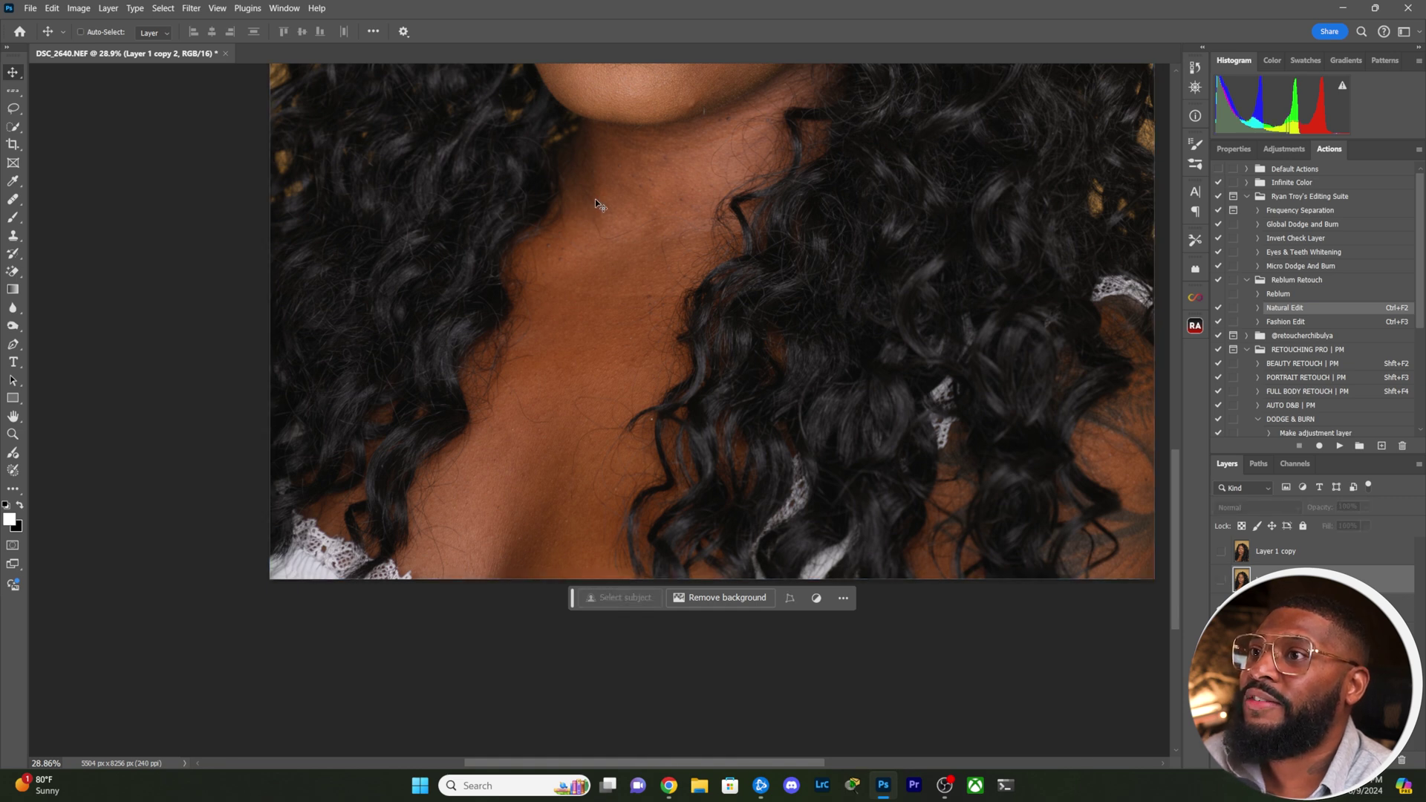
pyautogui.click(1219, 581)
pyautogui.scroll(-3, 765, 364)
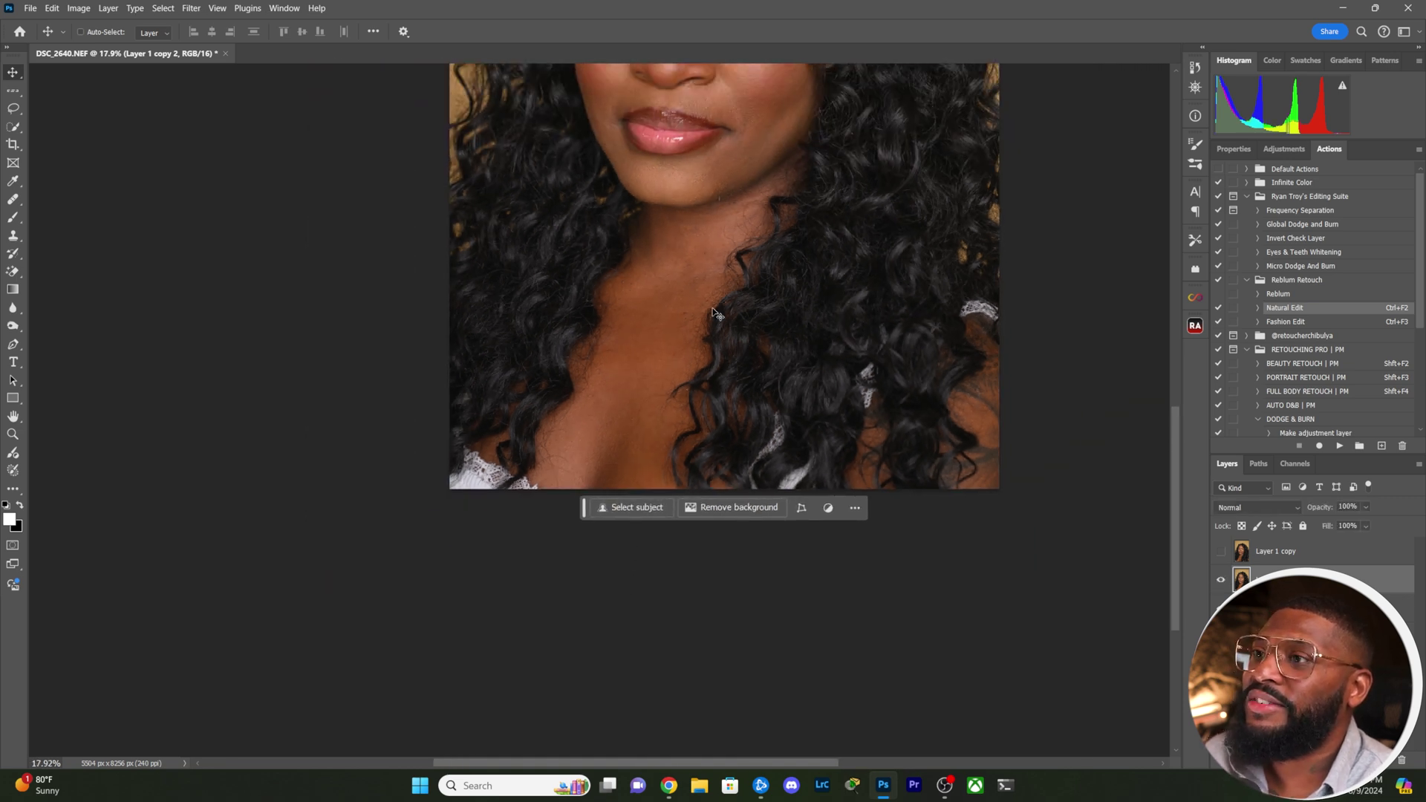
pyautogui.scroll(5, 747, 163)
pyautogui.moveTo(747, 162); pyautogui.dragTo(774, 521)
pyautogui.scroll(-3, 775, 521)
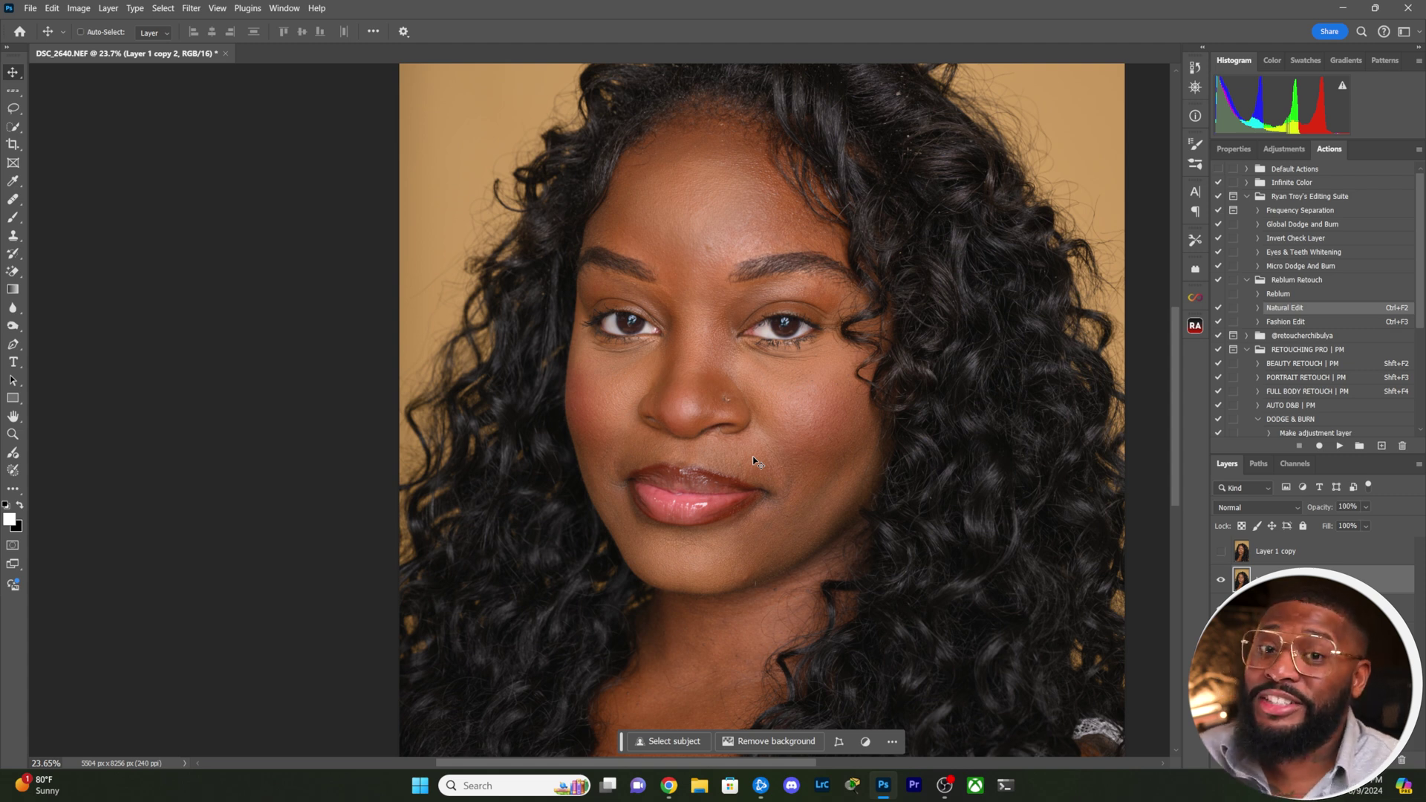
# - Run the Reblum Natural Edit action again on Layer 1 copy 2, followed by the Fashion Edit action
pyautogui.press('ctrl')
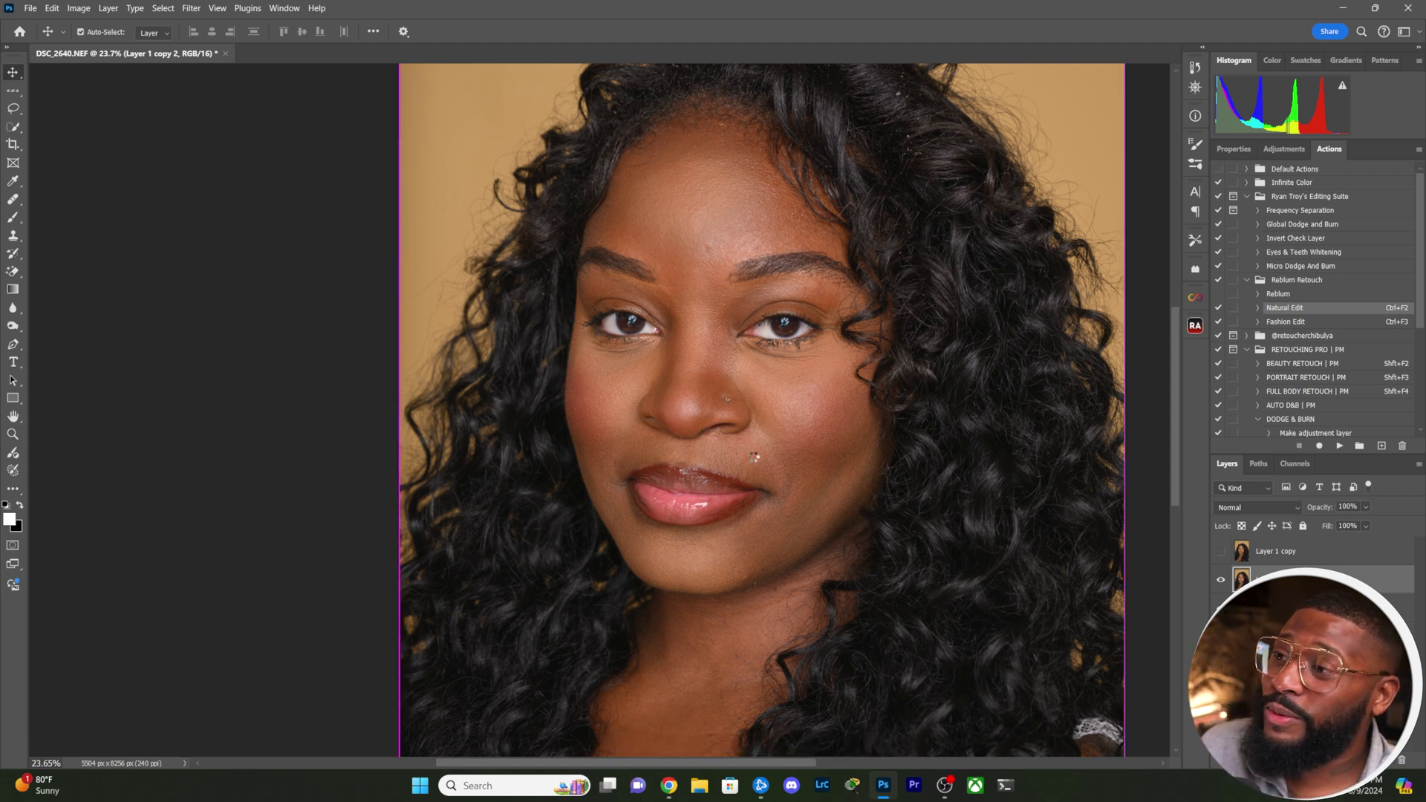
pyautogui.hotkey('ctrl', 'F2')
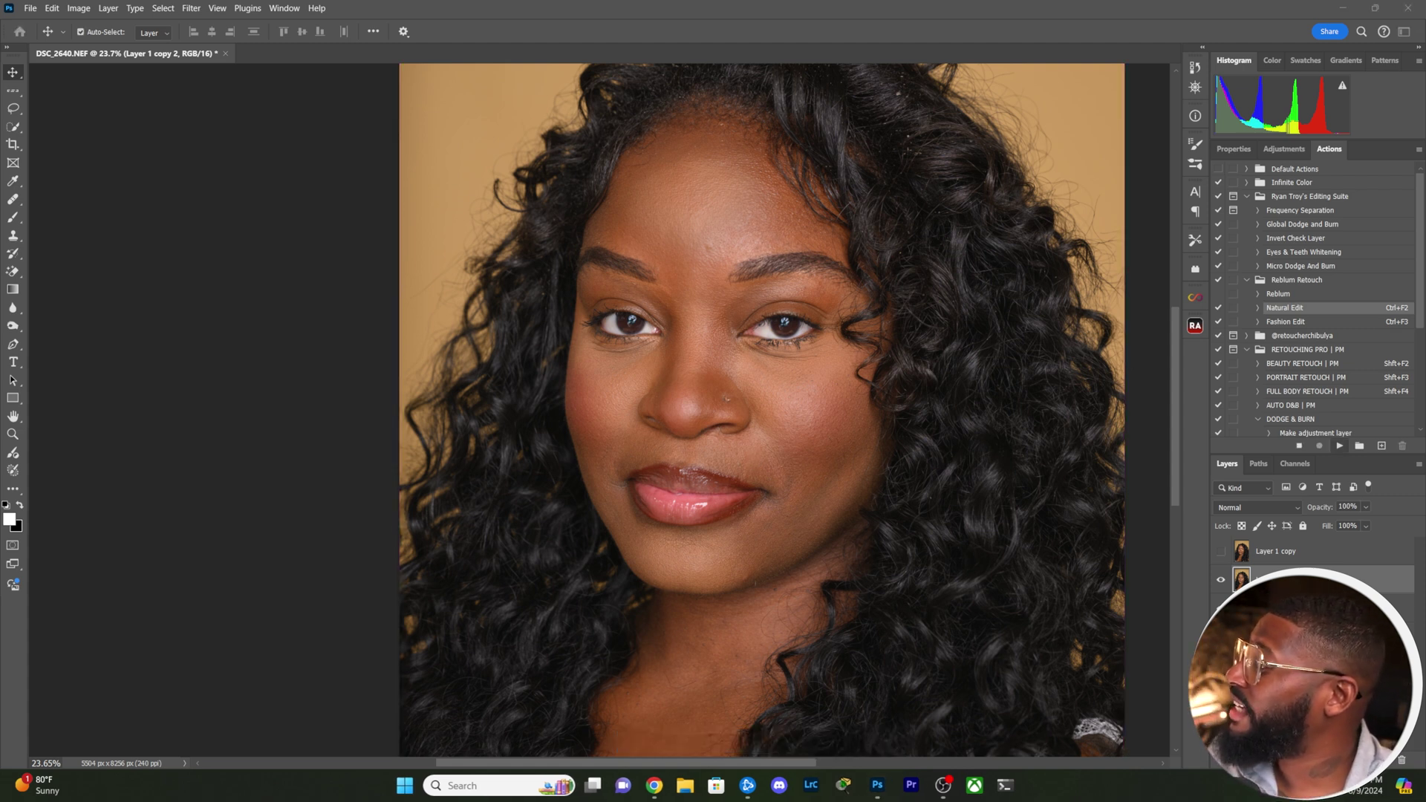
pyautogui.moveTo(711, 256); pyautogui.dragTo(937, 470)
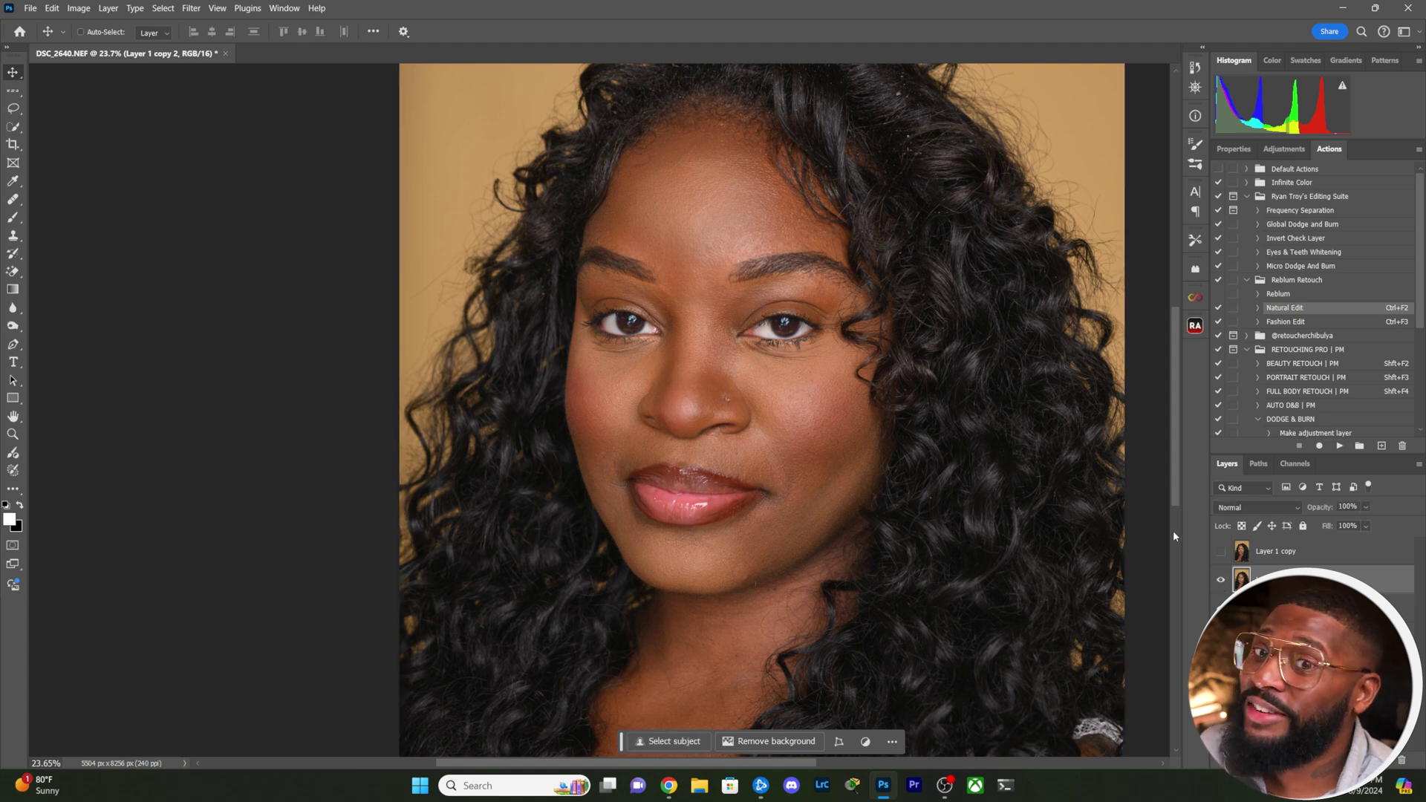
pyautogui.press('ctrl')
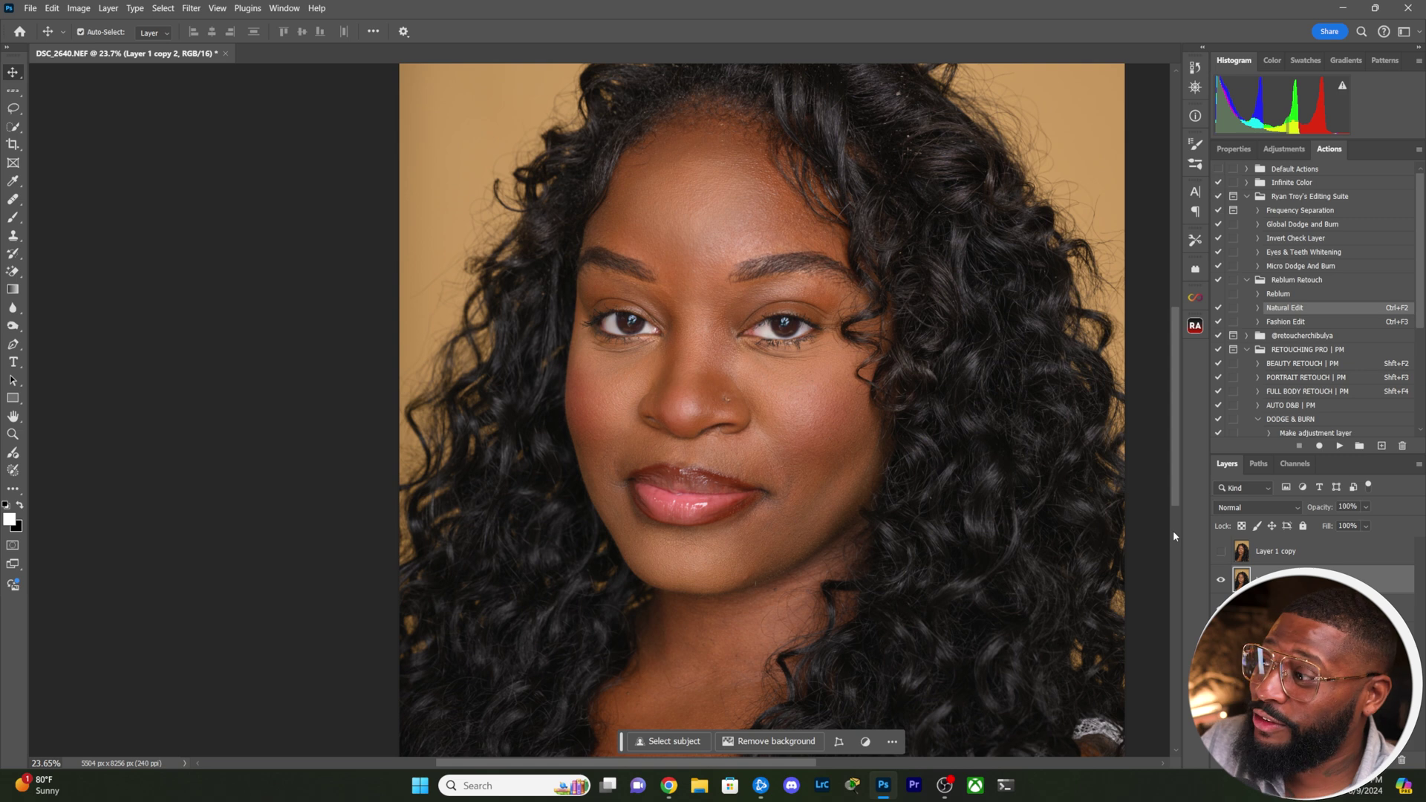
pyautogui.hotkey('ctrl', 'F3')
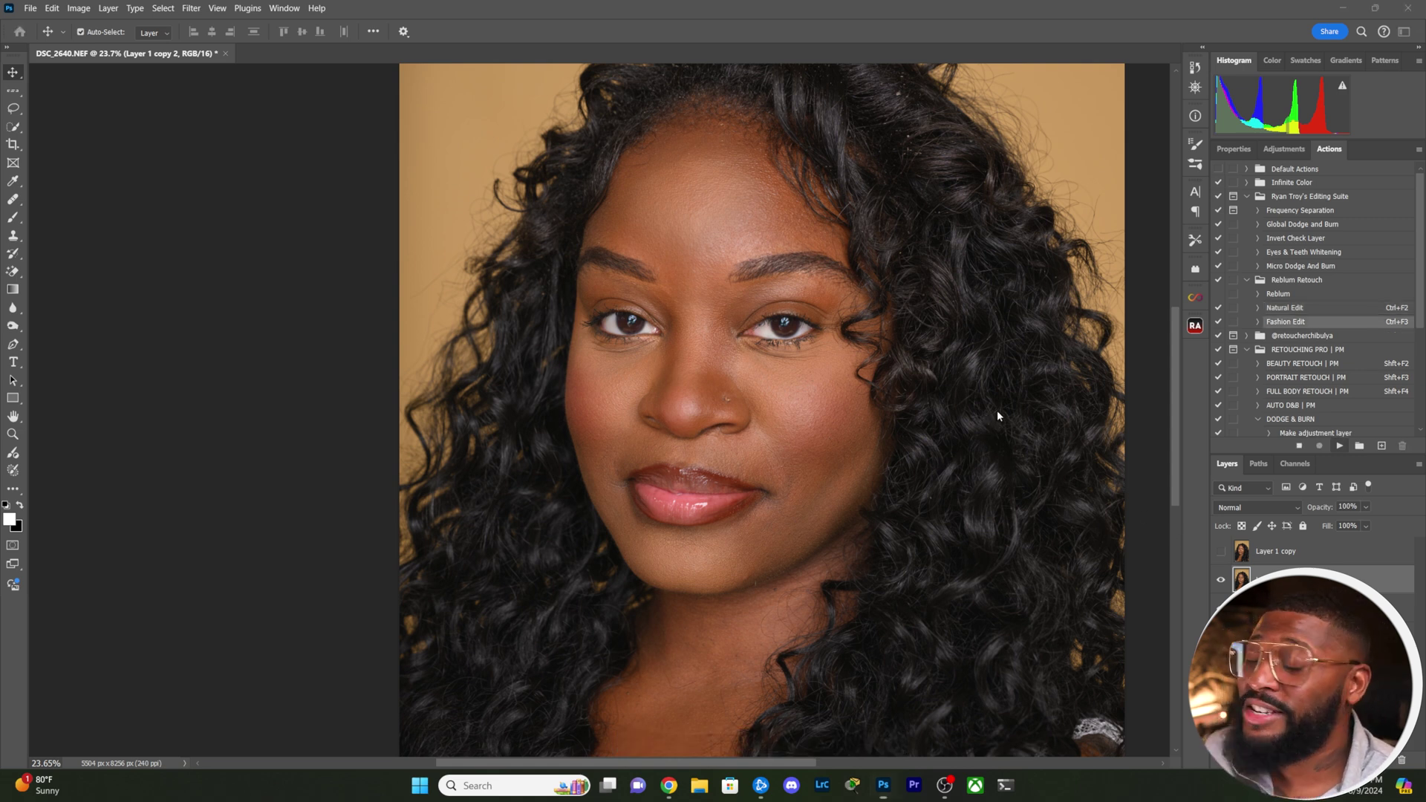
pyautogui.moveTo(1031, 504); pyautogui.dragTo(1024, 503)
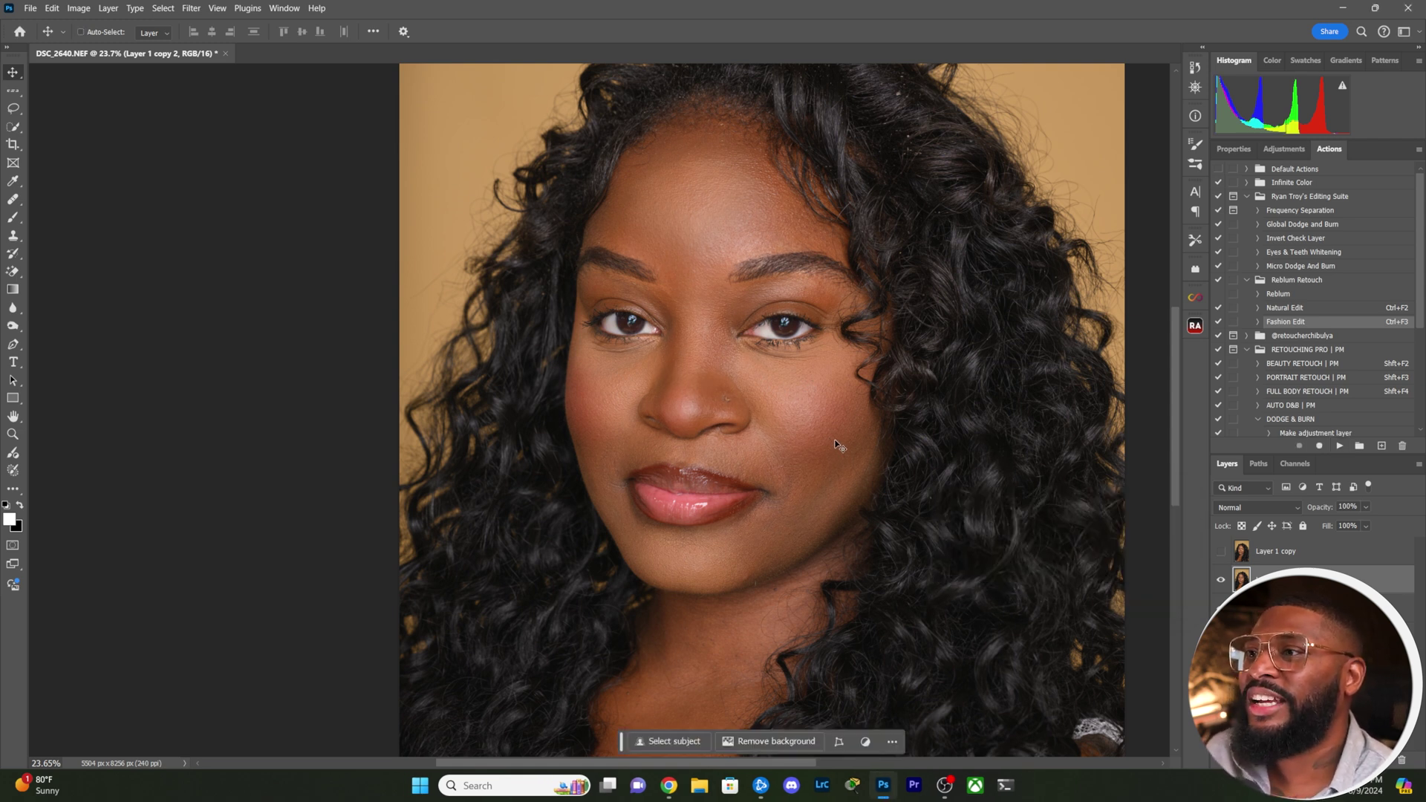
# - Compare the portrait with and without the retouched Layer 1 copy 2 after the Fashion Edit
pyautogui.click(1220, 579)
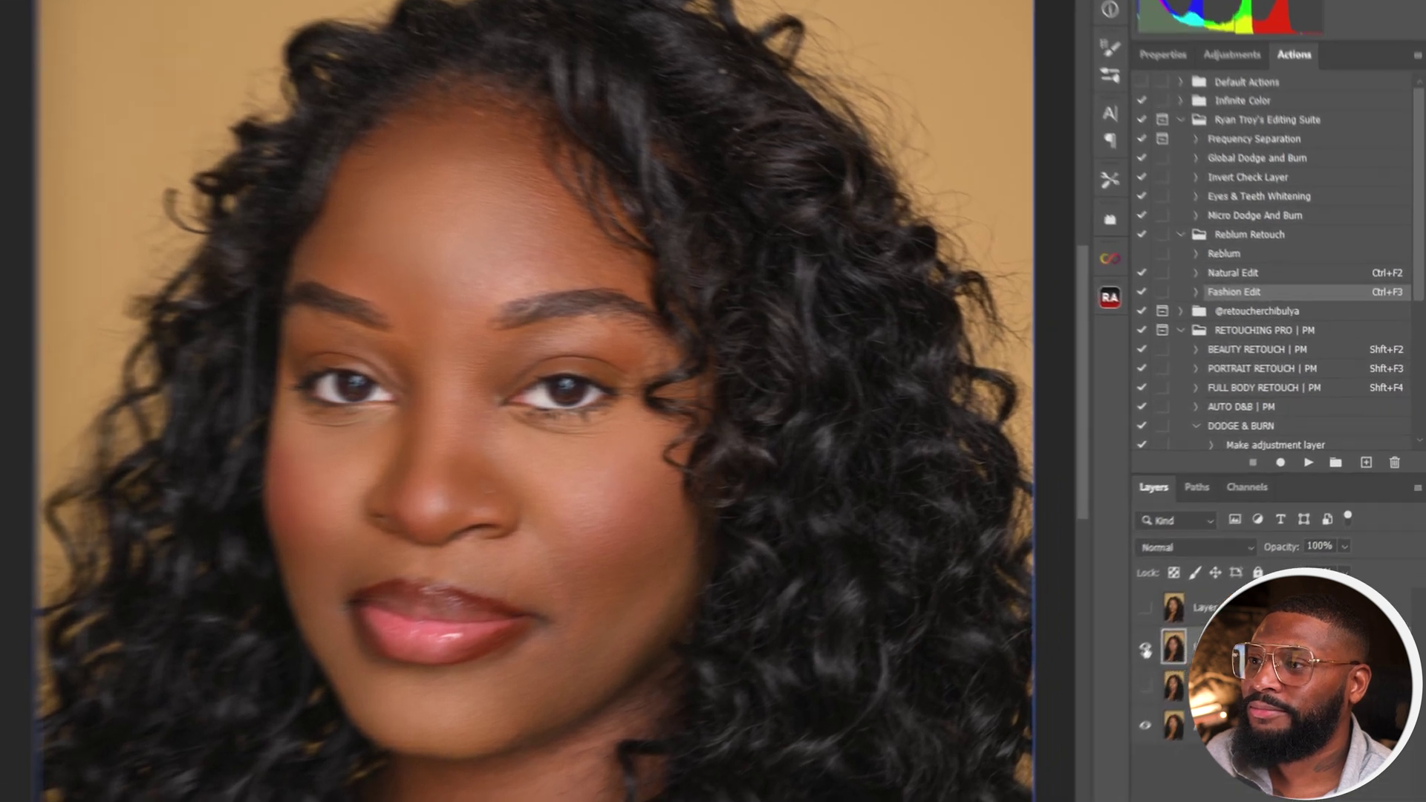
pyautogui.click(1146, 650)
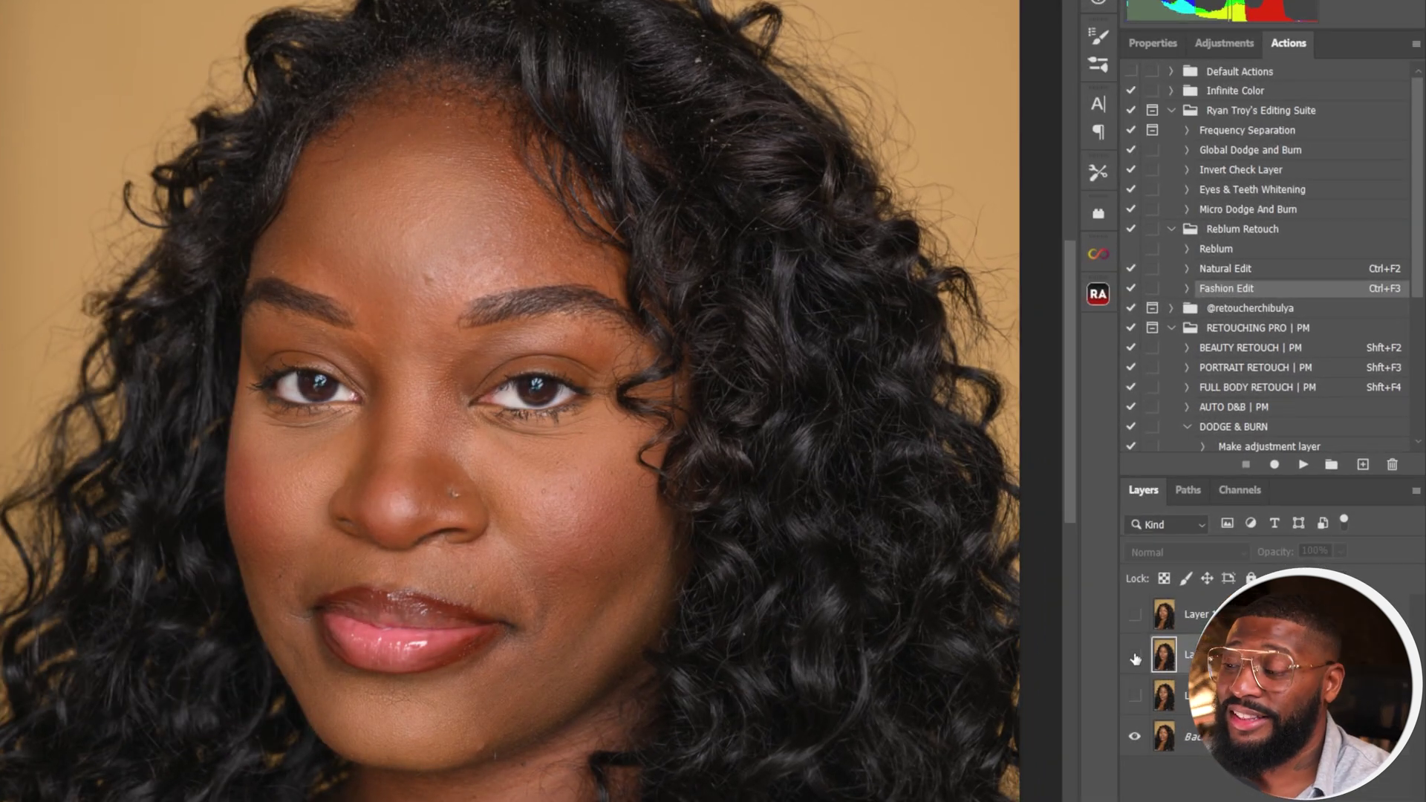
pyautogui.click(1134, 656)
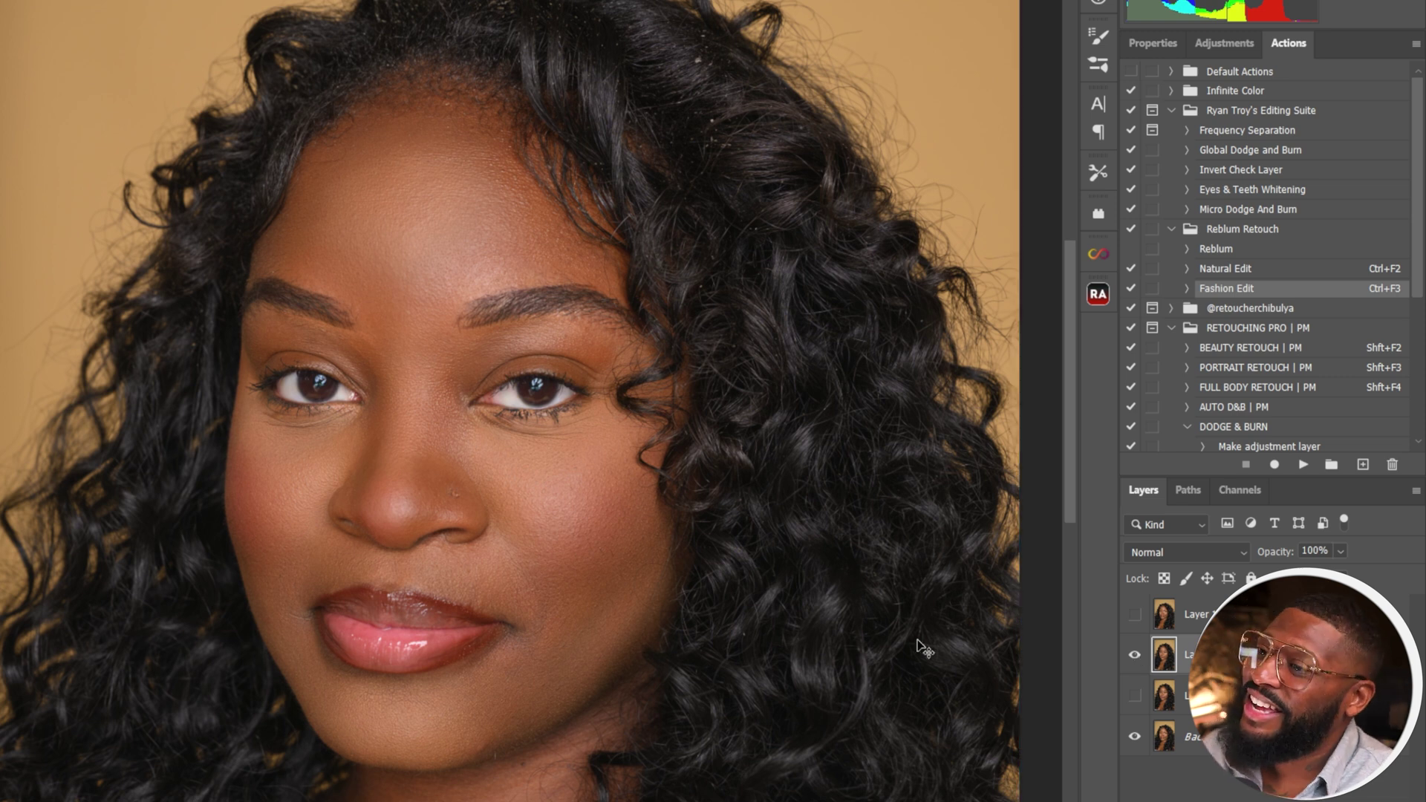
# - Examine the retouched skin texture around the eyes and nose up close, and compare the whole face with the unretouched image
pyautogui.scroll(3, 461, 488)
pyautogui.scroll(-3, 487, 415)
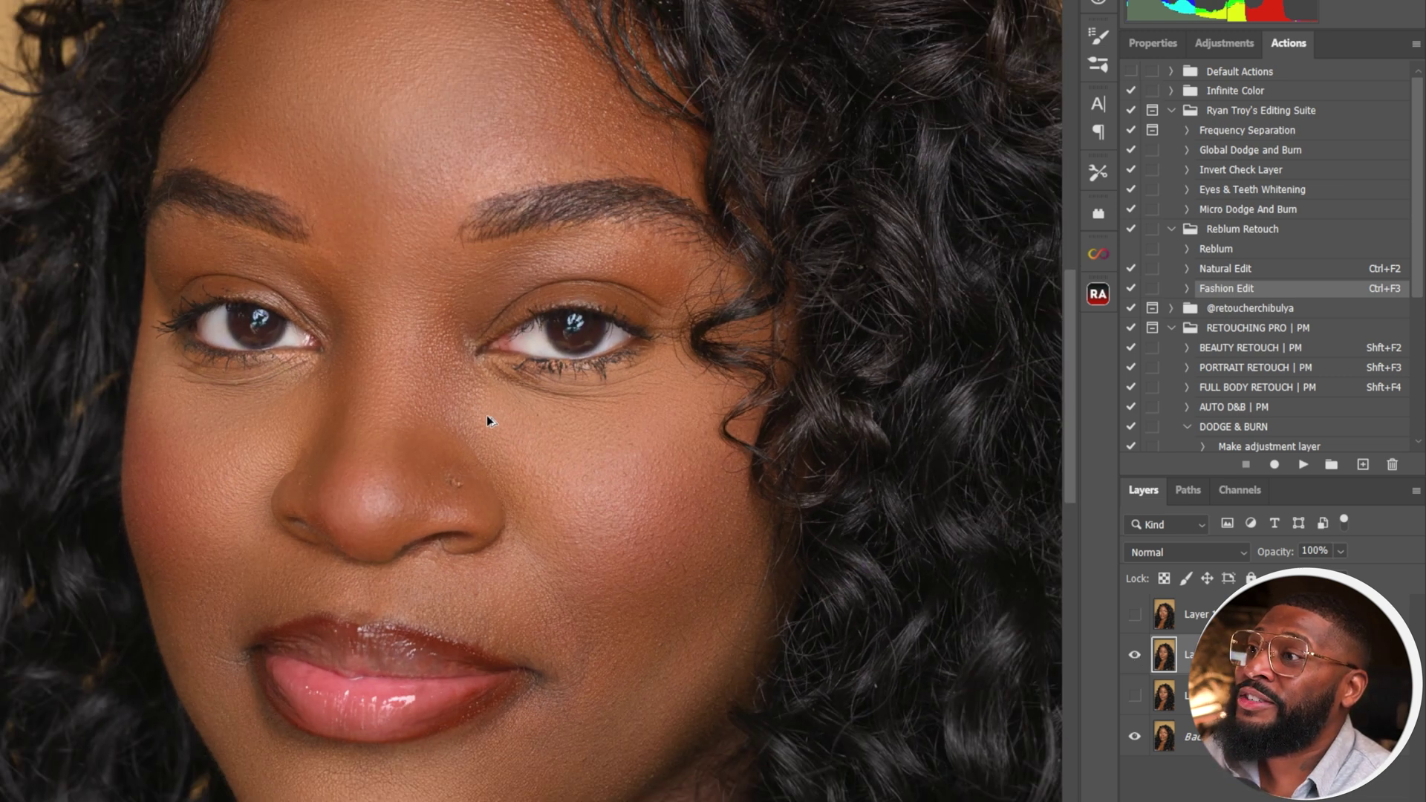
pyautogui.scroll(4, 493, 381)
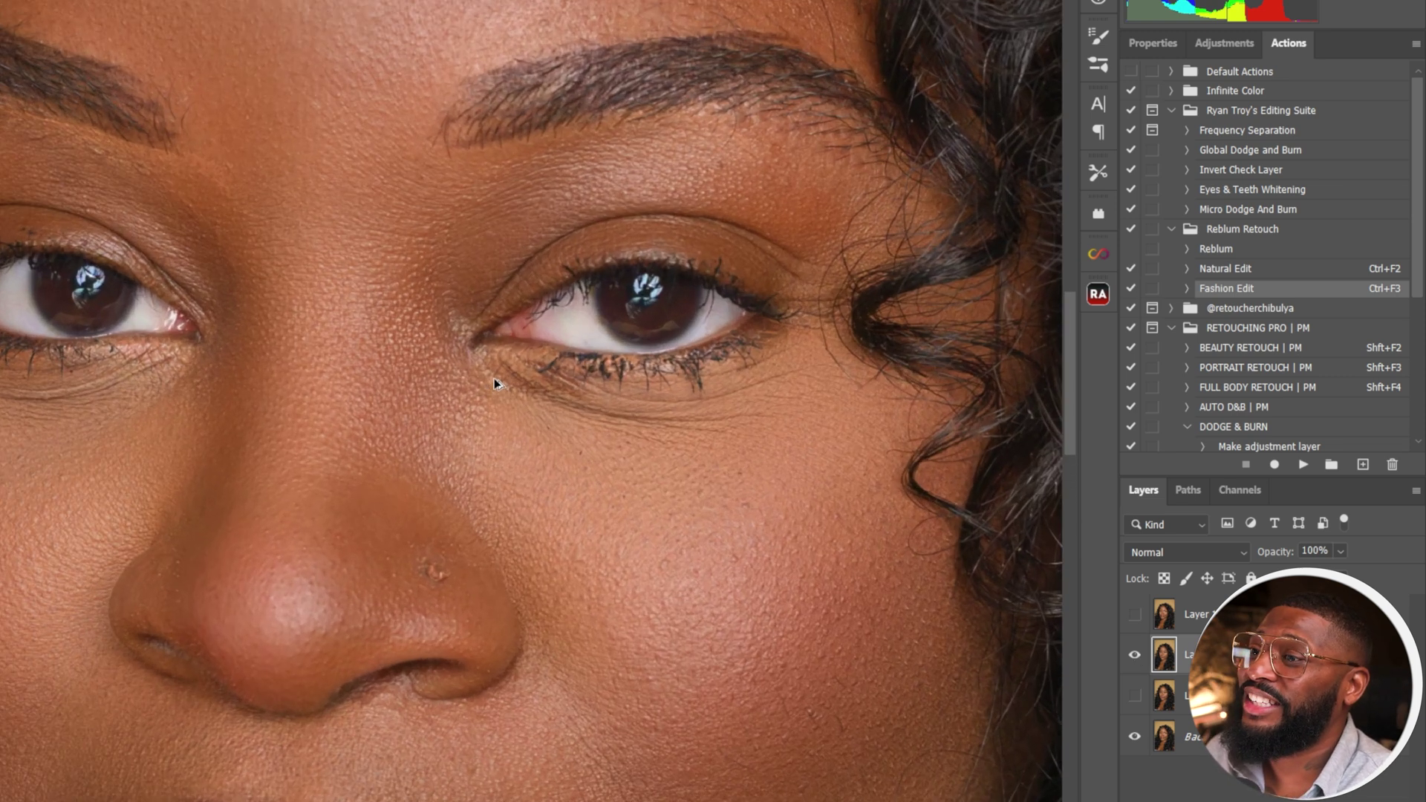
pyautogui.scroll(-5, 493, 377)
pyautogui.scroll(2, 494, 379)
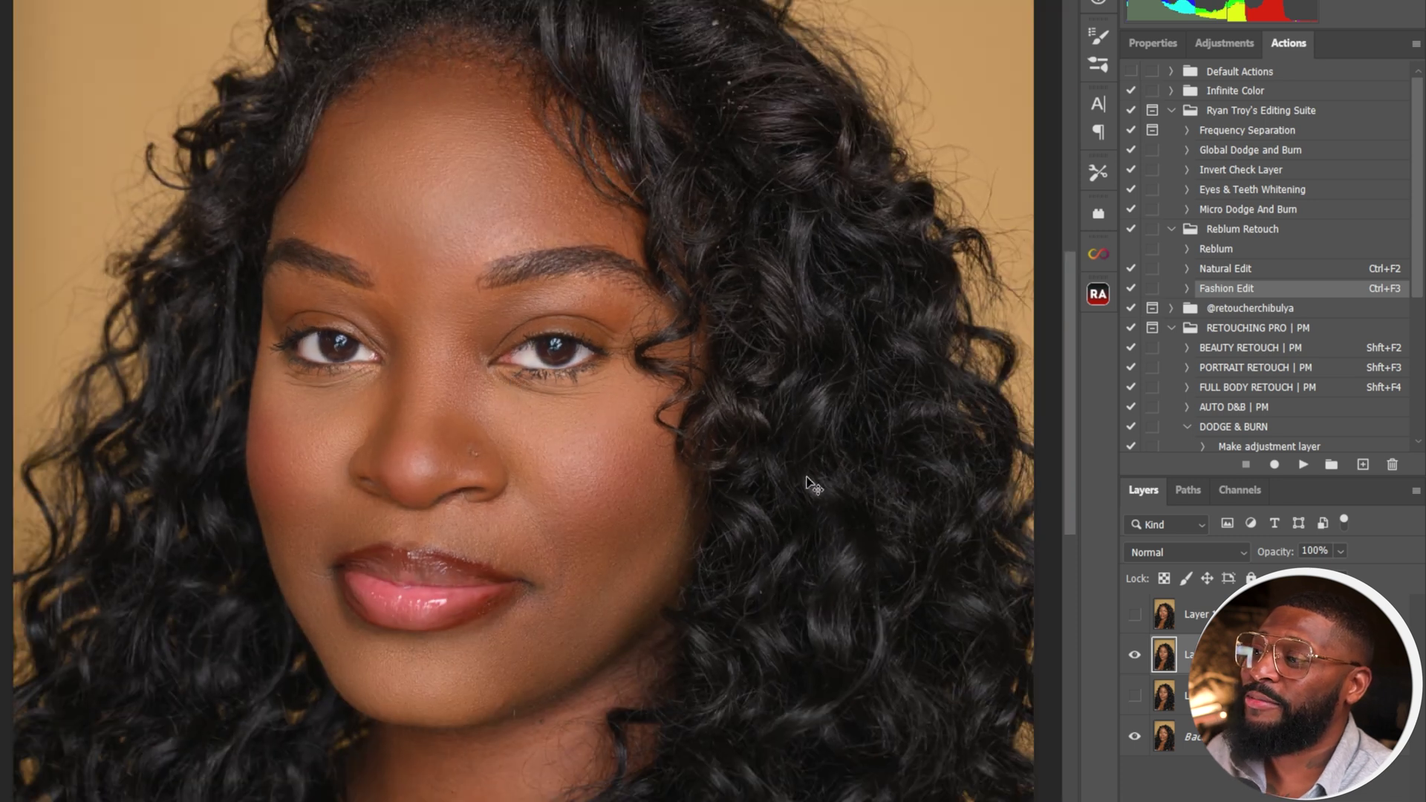
pyautogui.click(1134, 659)
pyautogui.click(1134, 660)
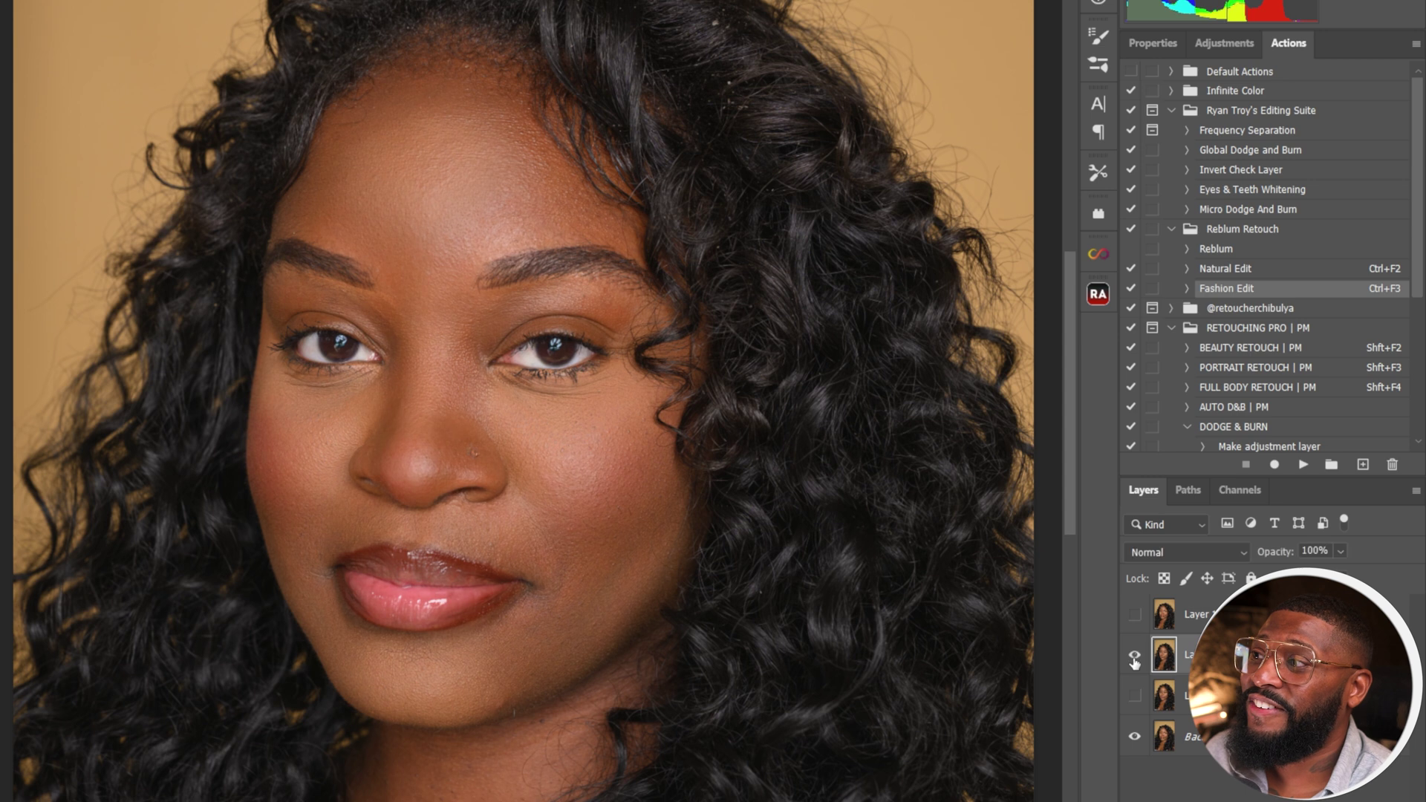